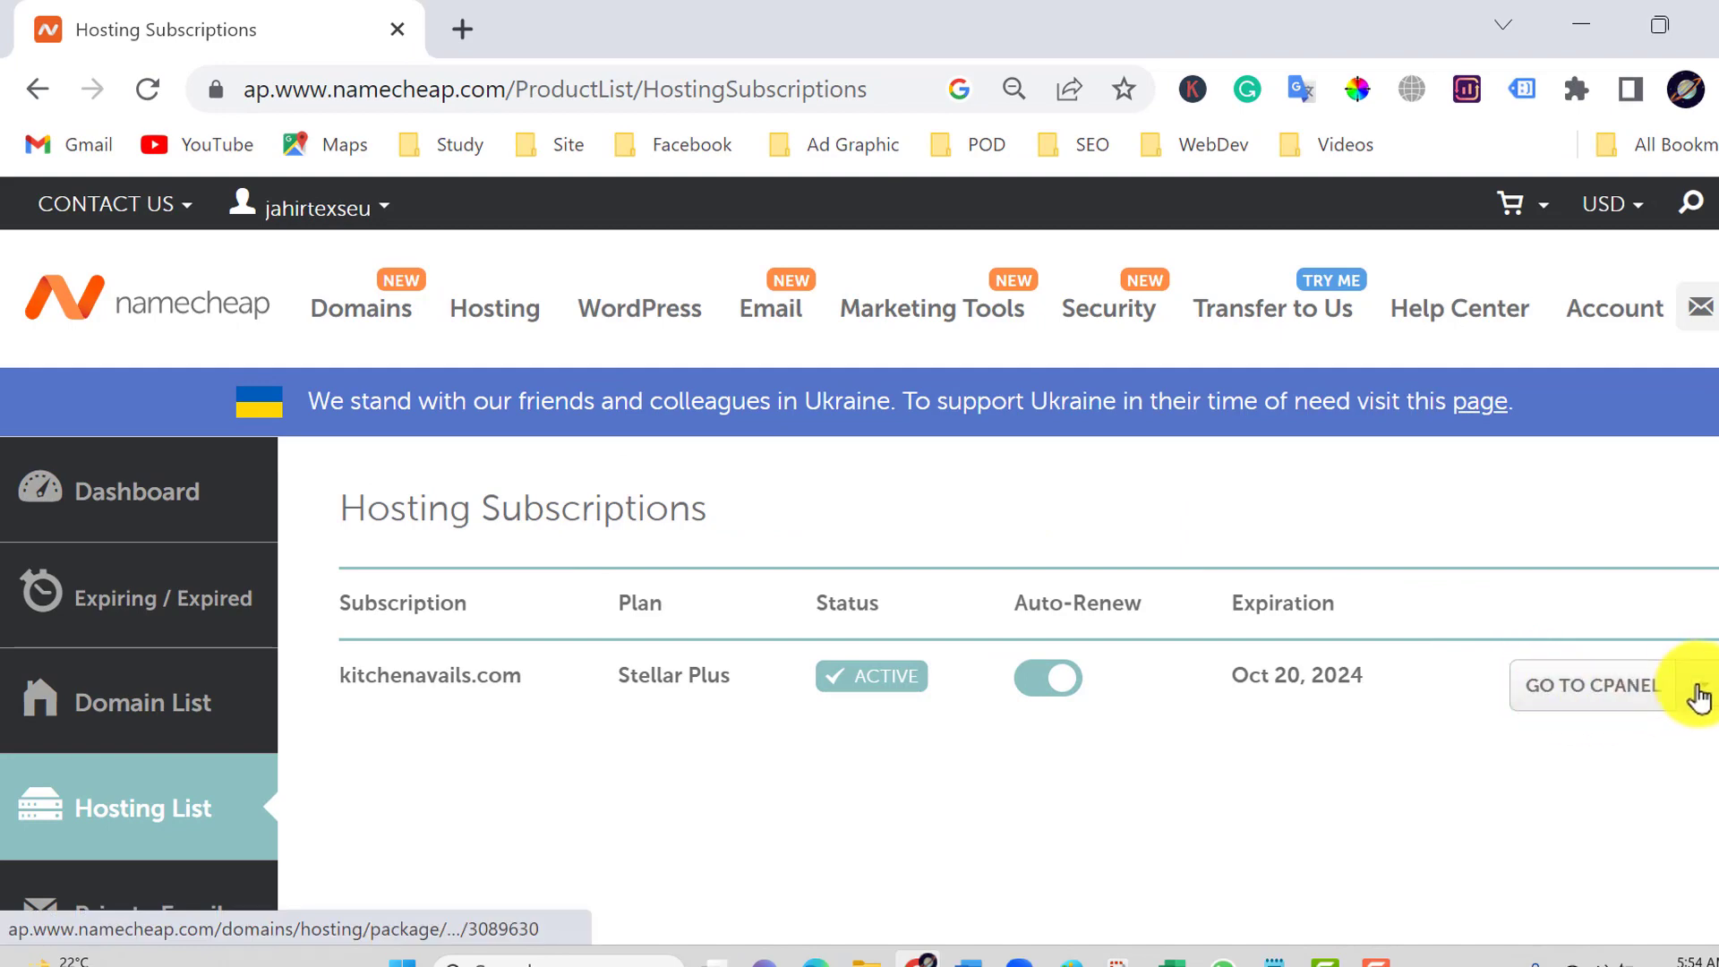
# - Open cPanel for the Stellar Plus hosting subscription and choose Explore Account as the starting point
pyautogui.click(1700, 695)
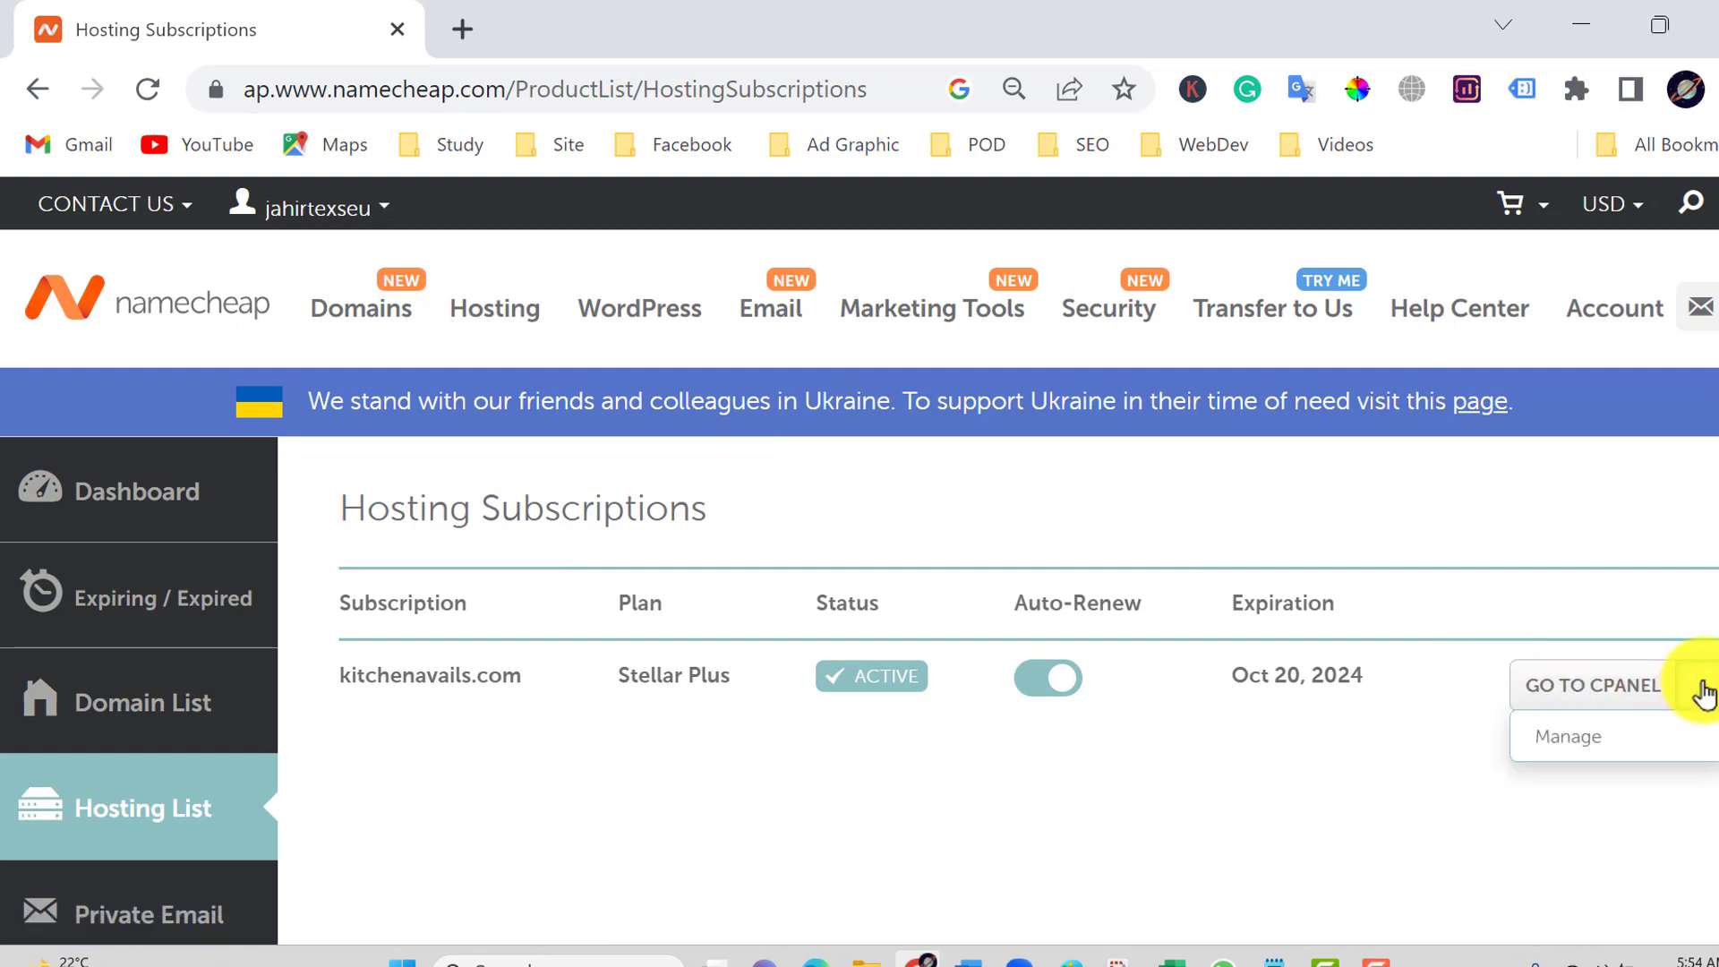
pyautogui.click(1606, 700)
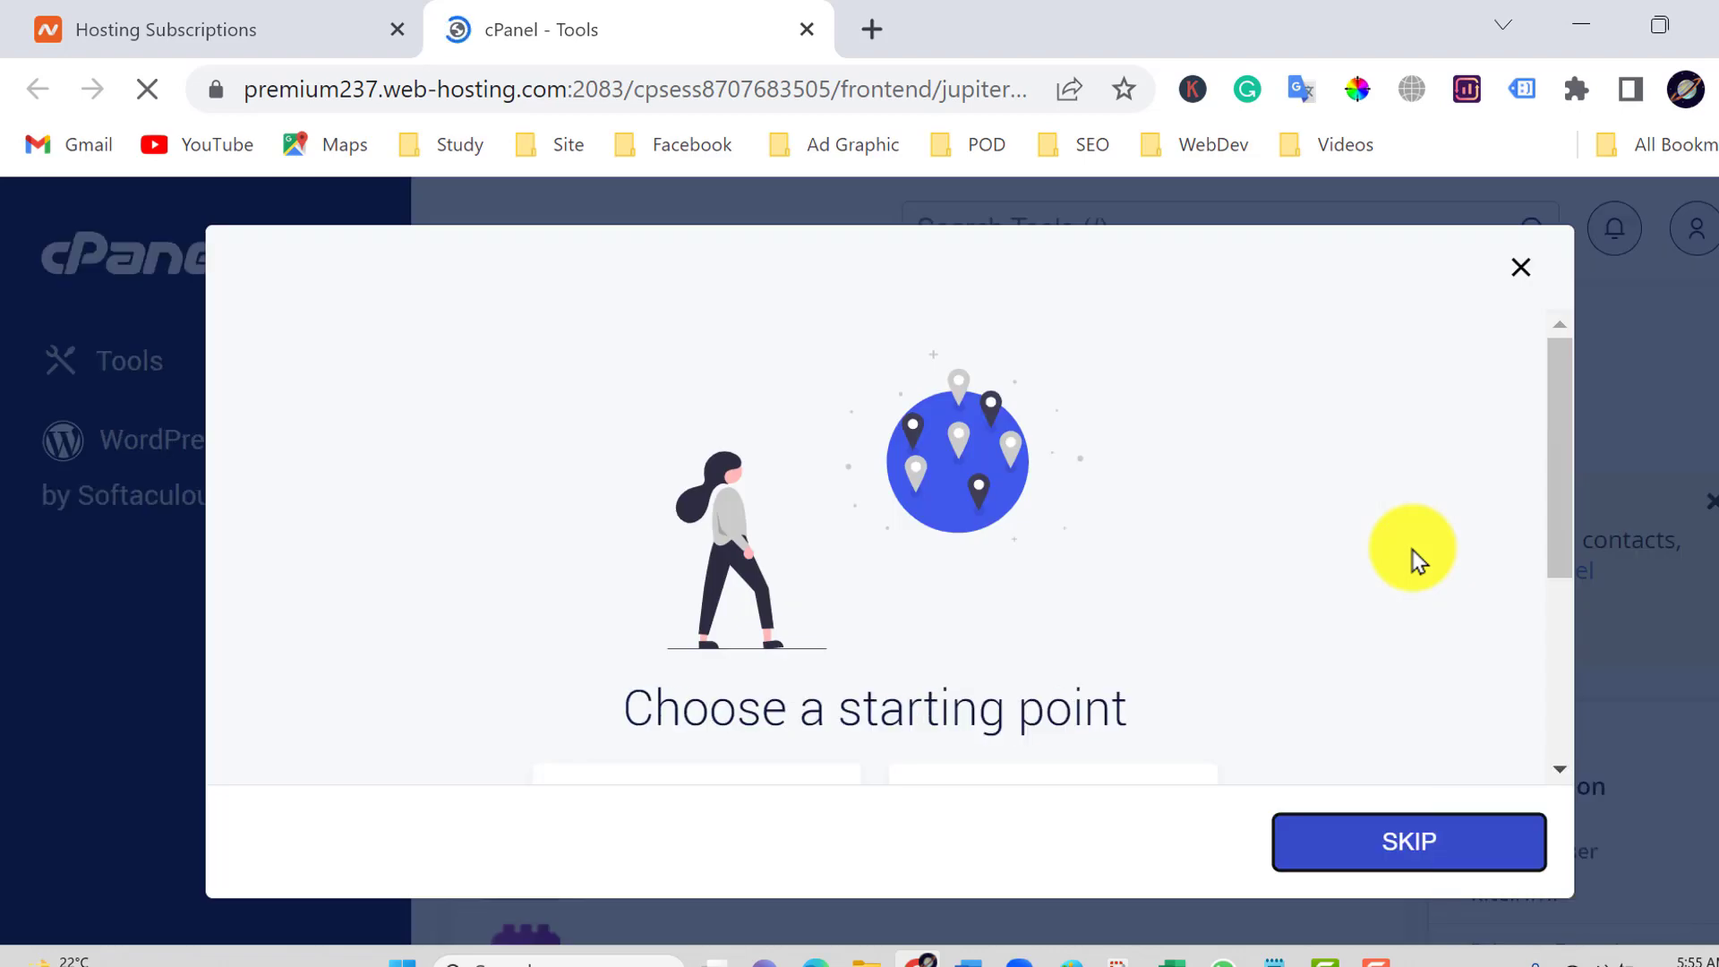
pyautogui.hotkey('ctrl', '-')
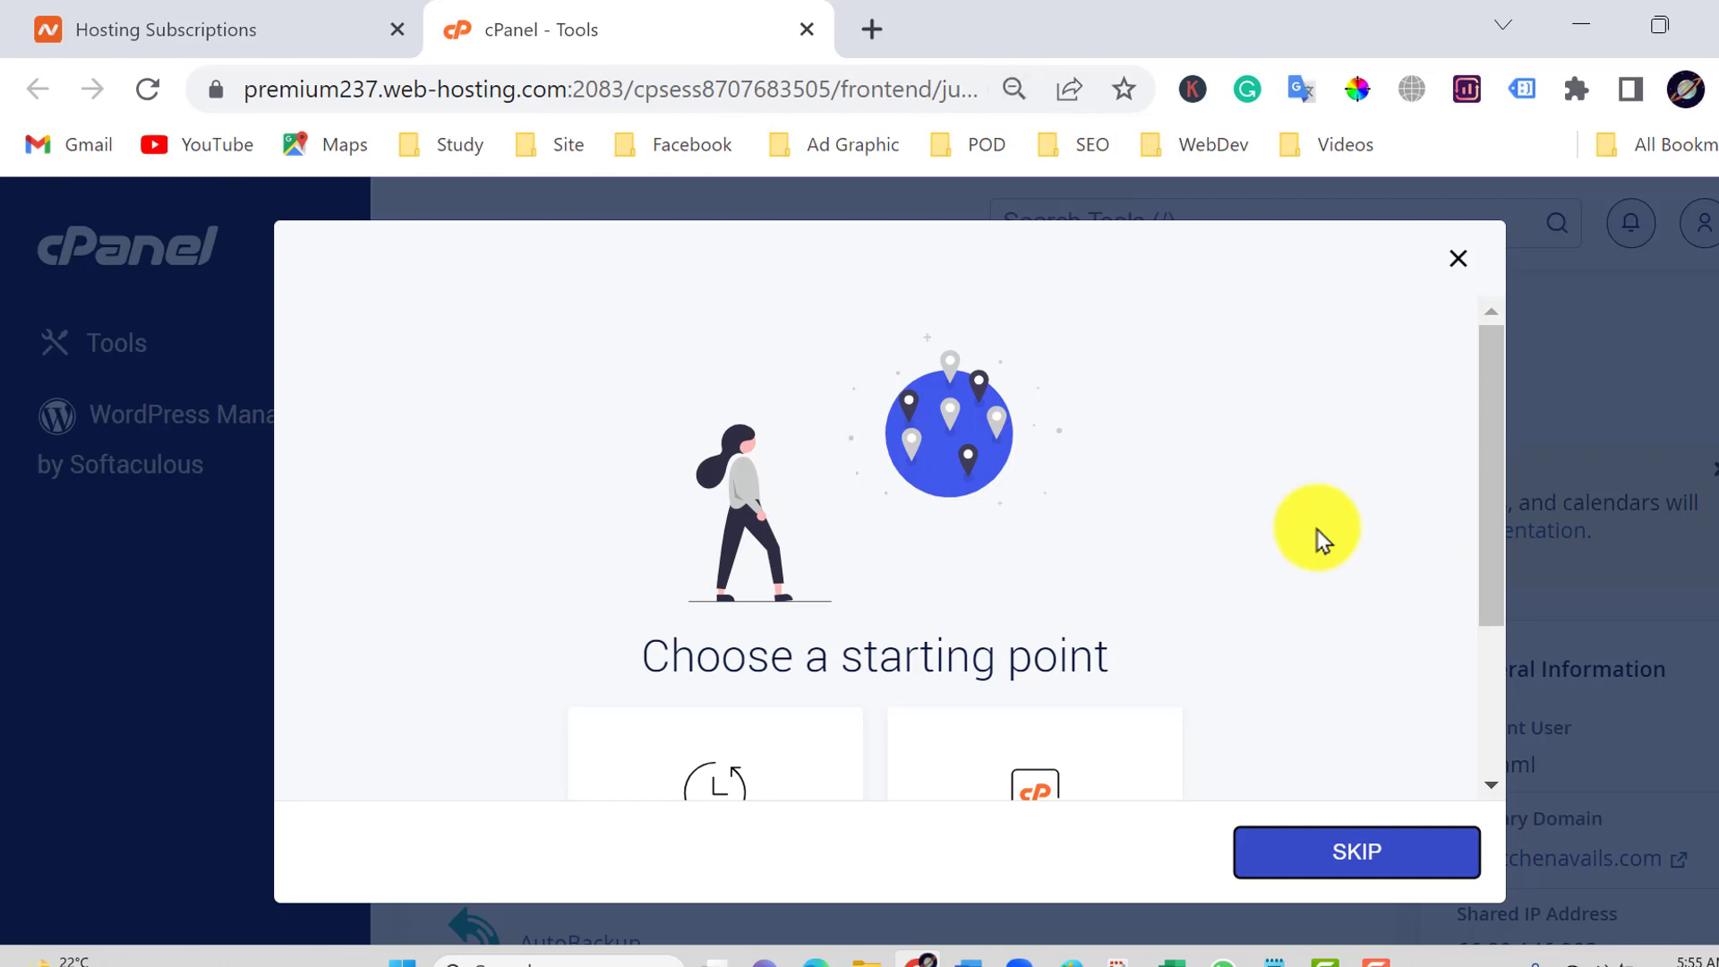
pyautogui.scroll(-2, 1244, 513)
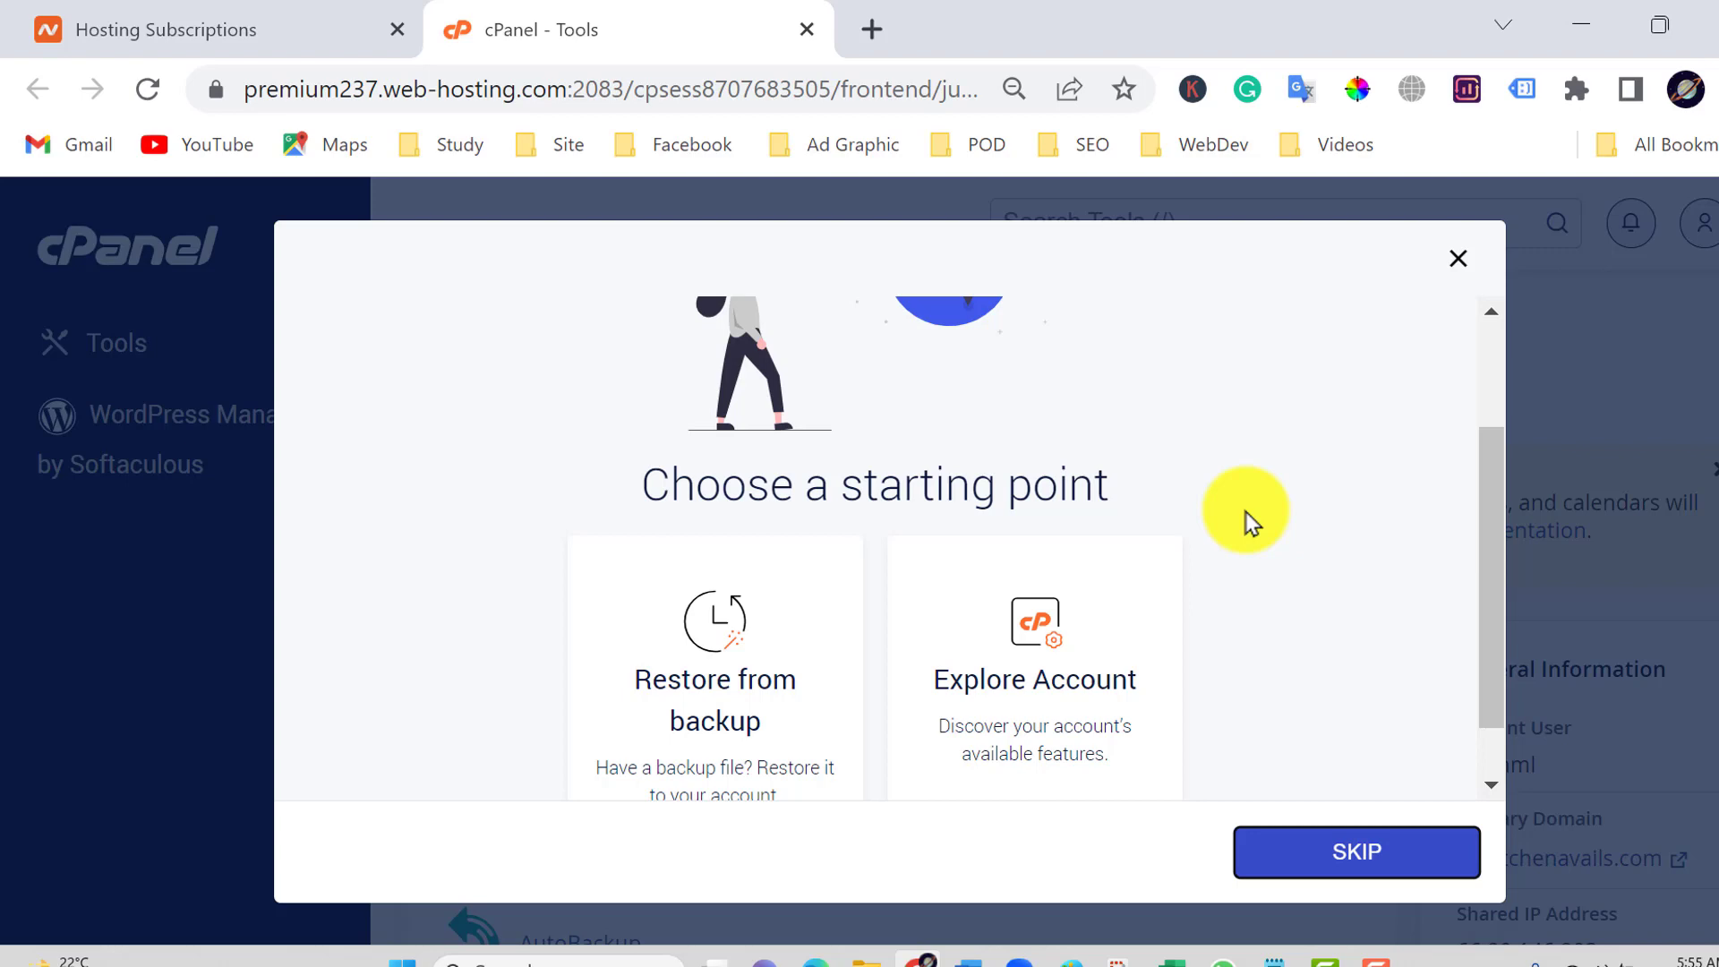
pyautogui.scroll(-1, 1244, 512)
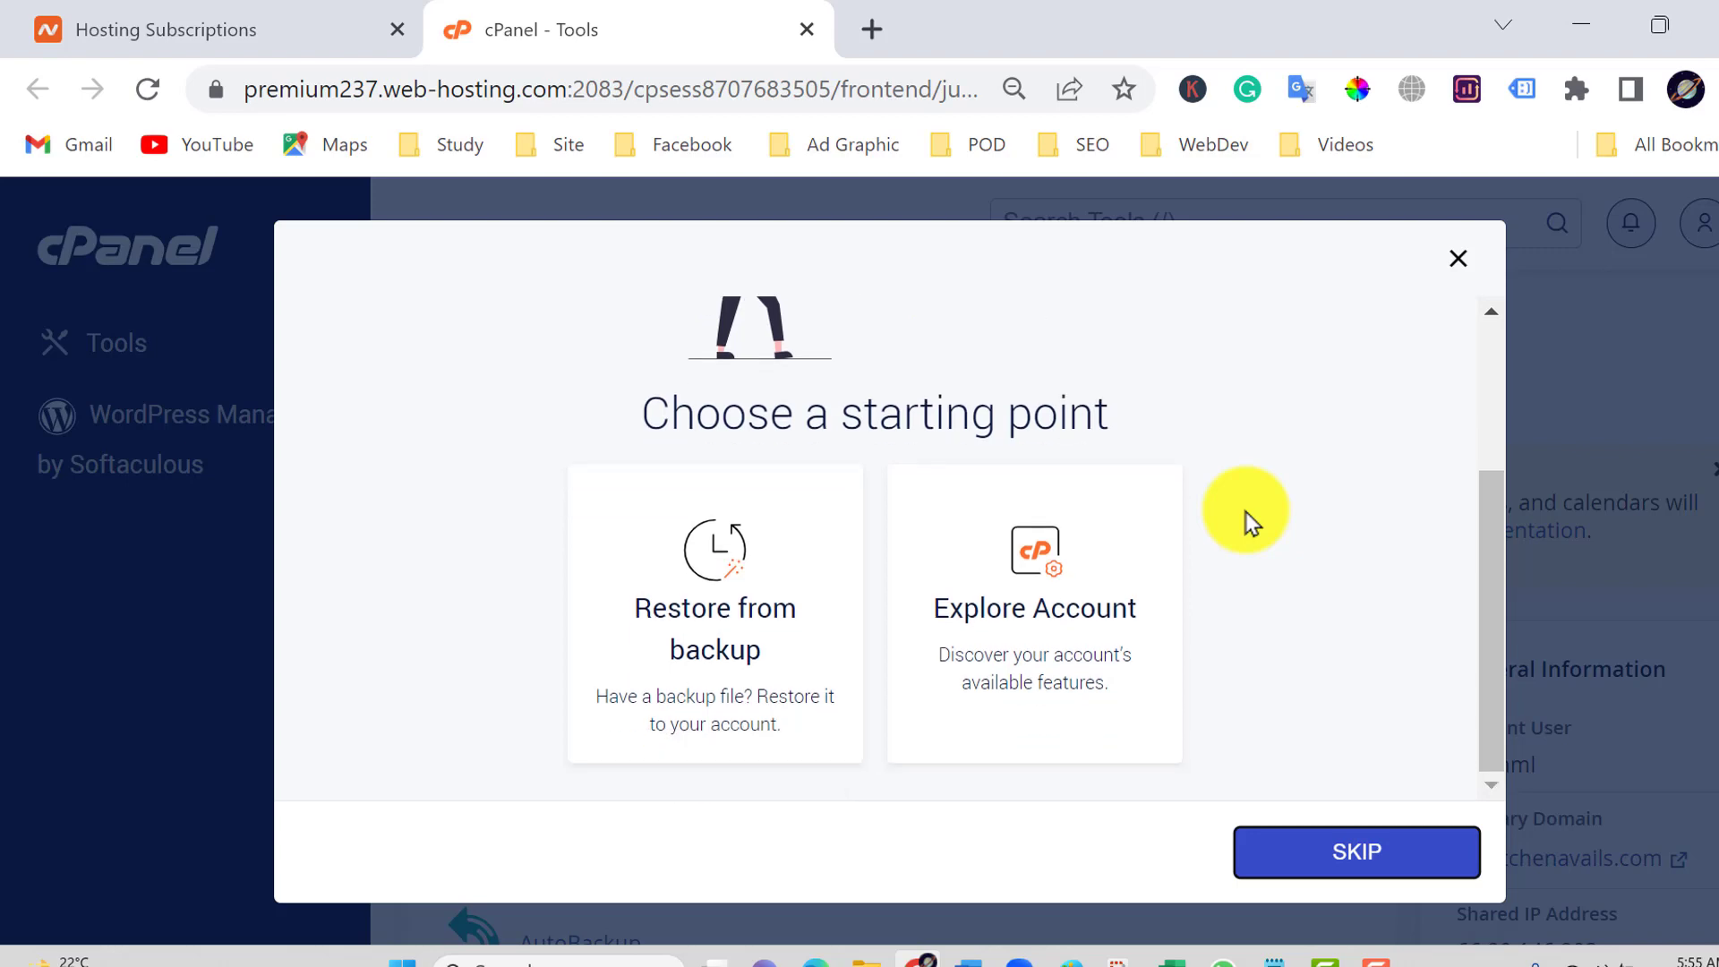
pyautogui.scroll(2, 1245, 512)
pyautogui.scroll(-2, 1245, 512)
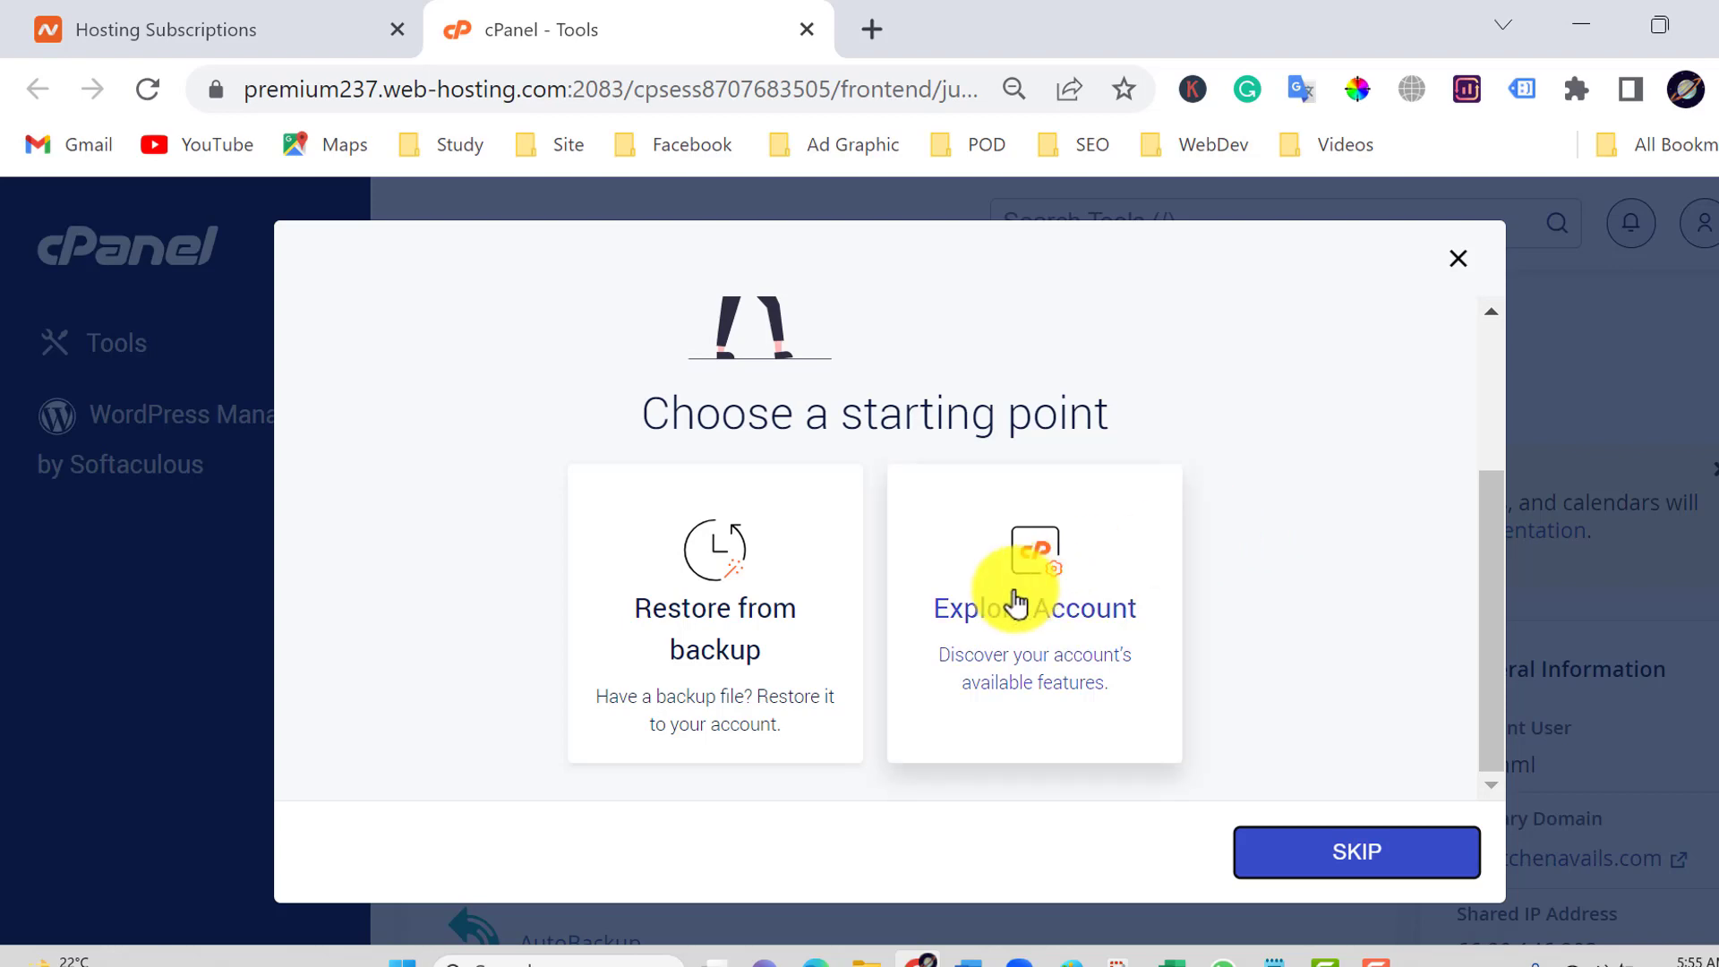
pyautogui.click(1083, 613)
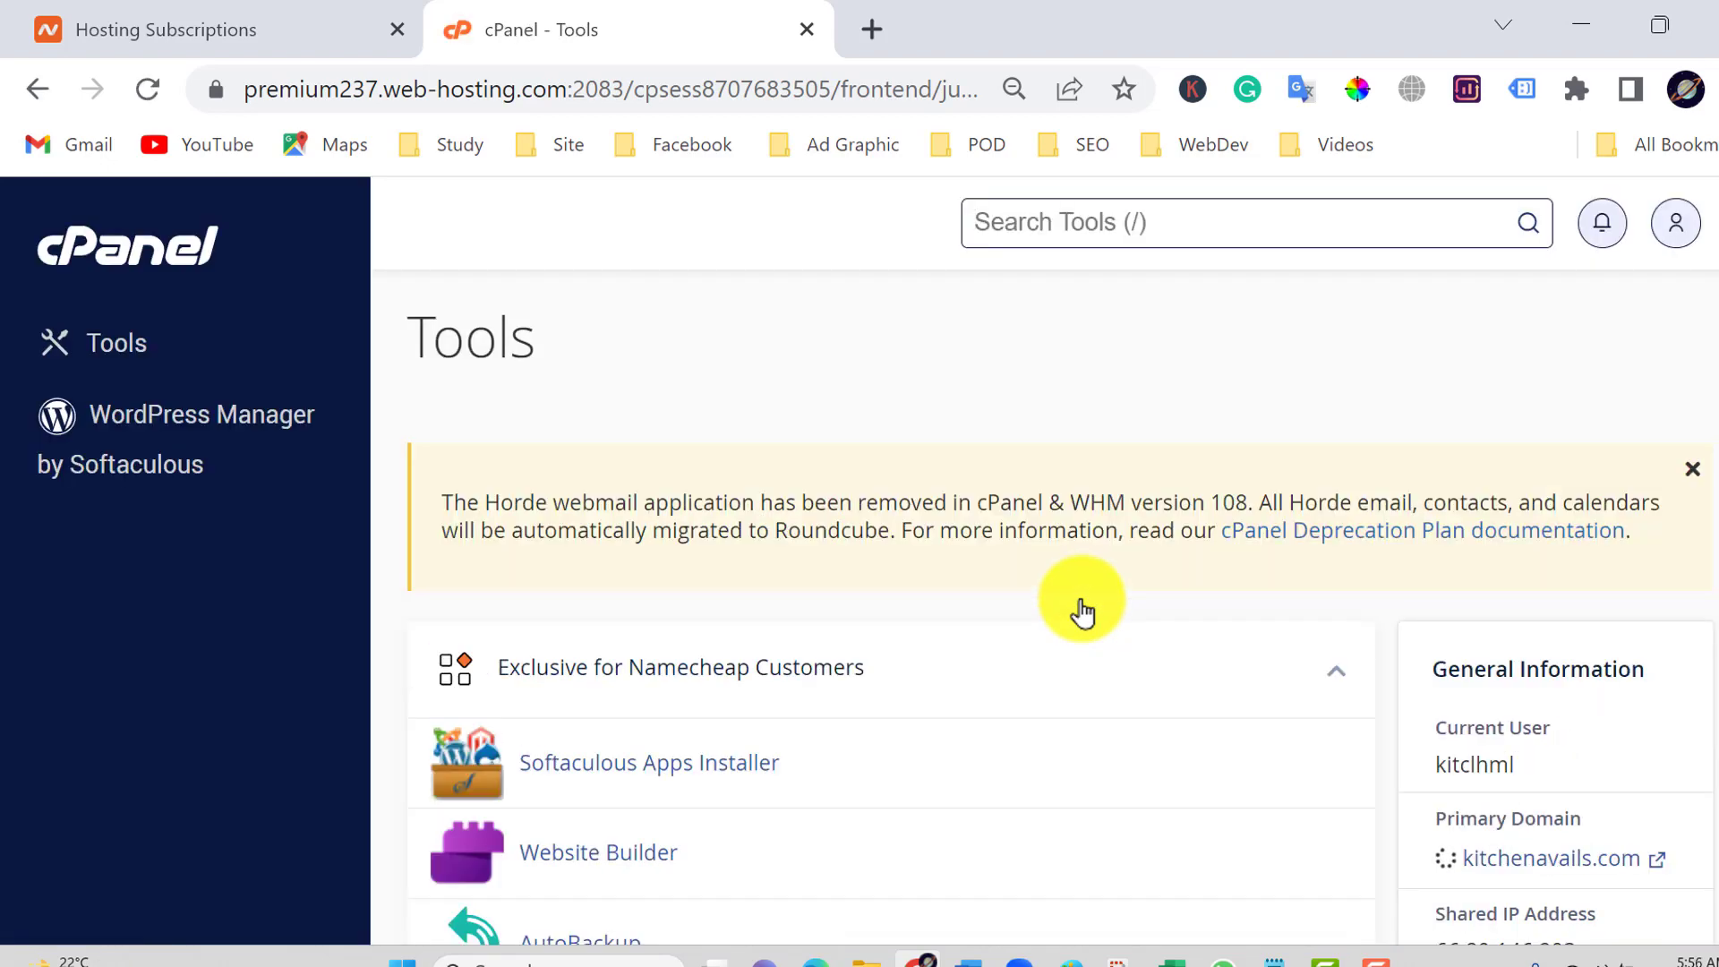
# - Look through the cPanel Tools page from the Namecheap exclusives through Files, Email, Databases, Domains and Security to Preferences
pyautogui.scroll(-3, 1082, 610)
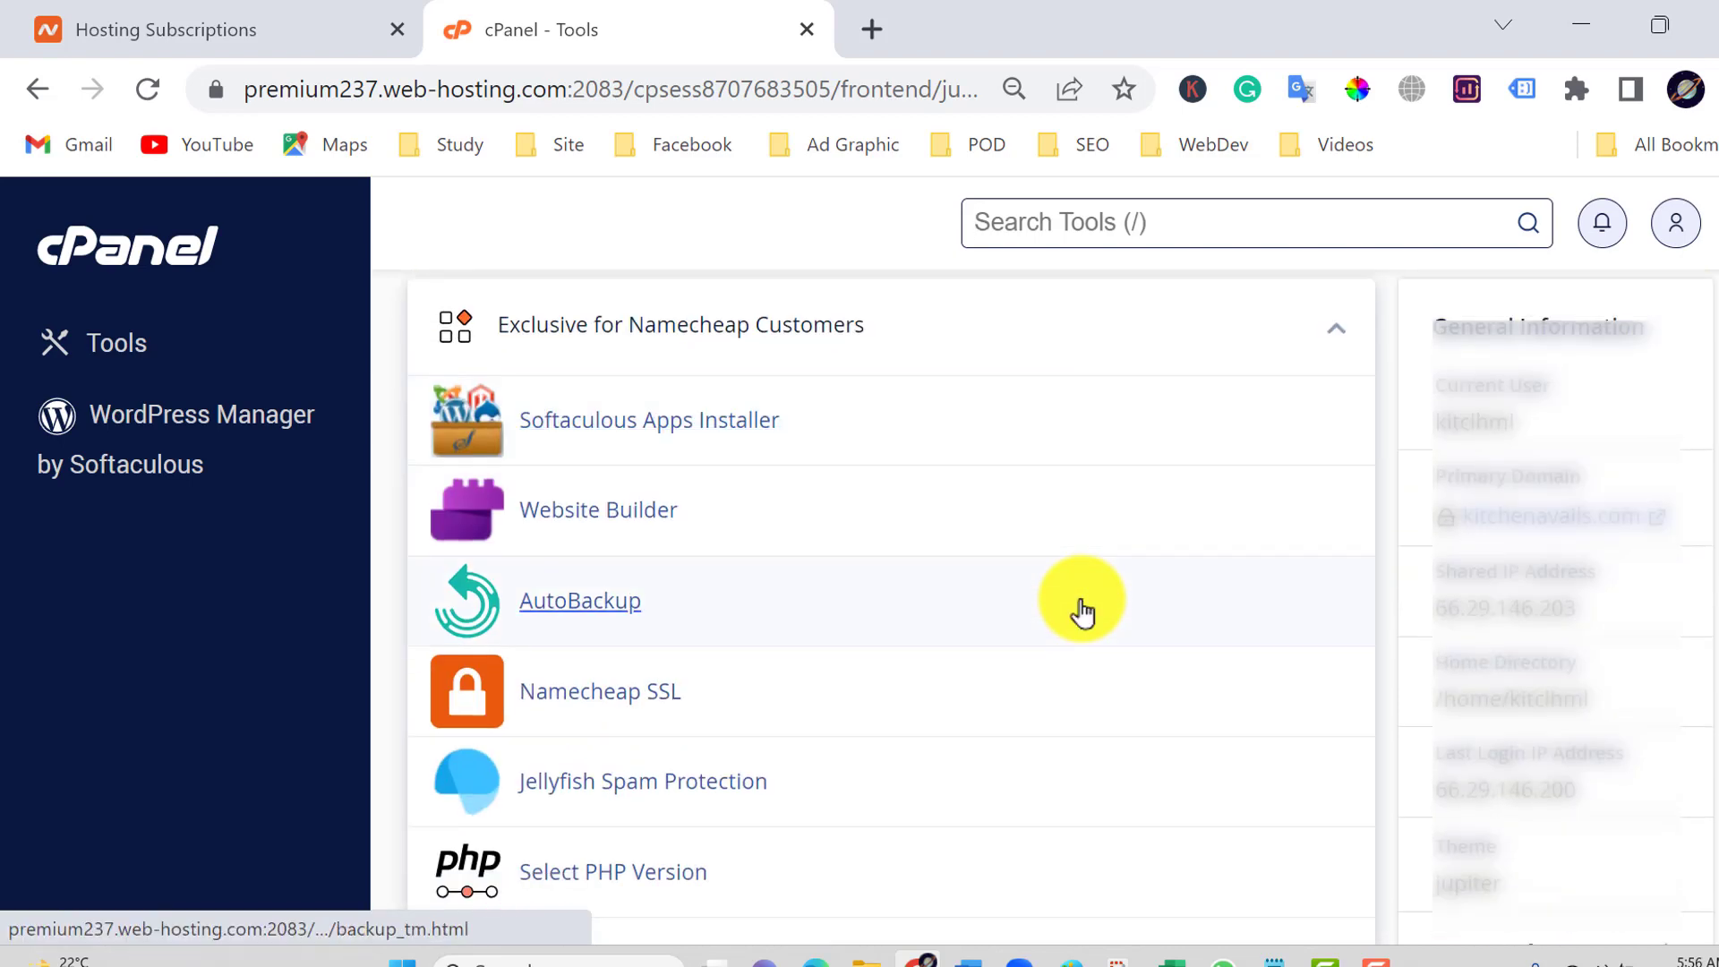
pyautogui.scroll(-2, 1081, 610)
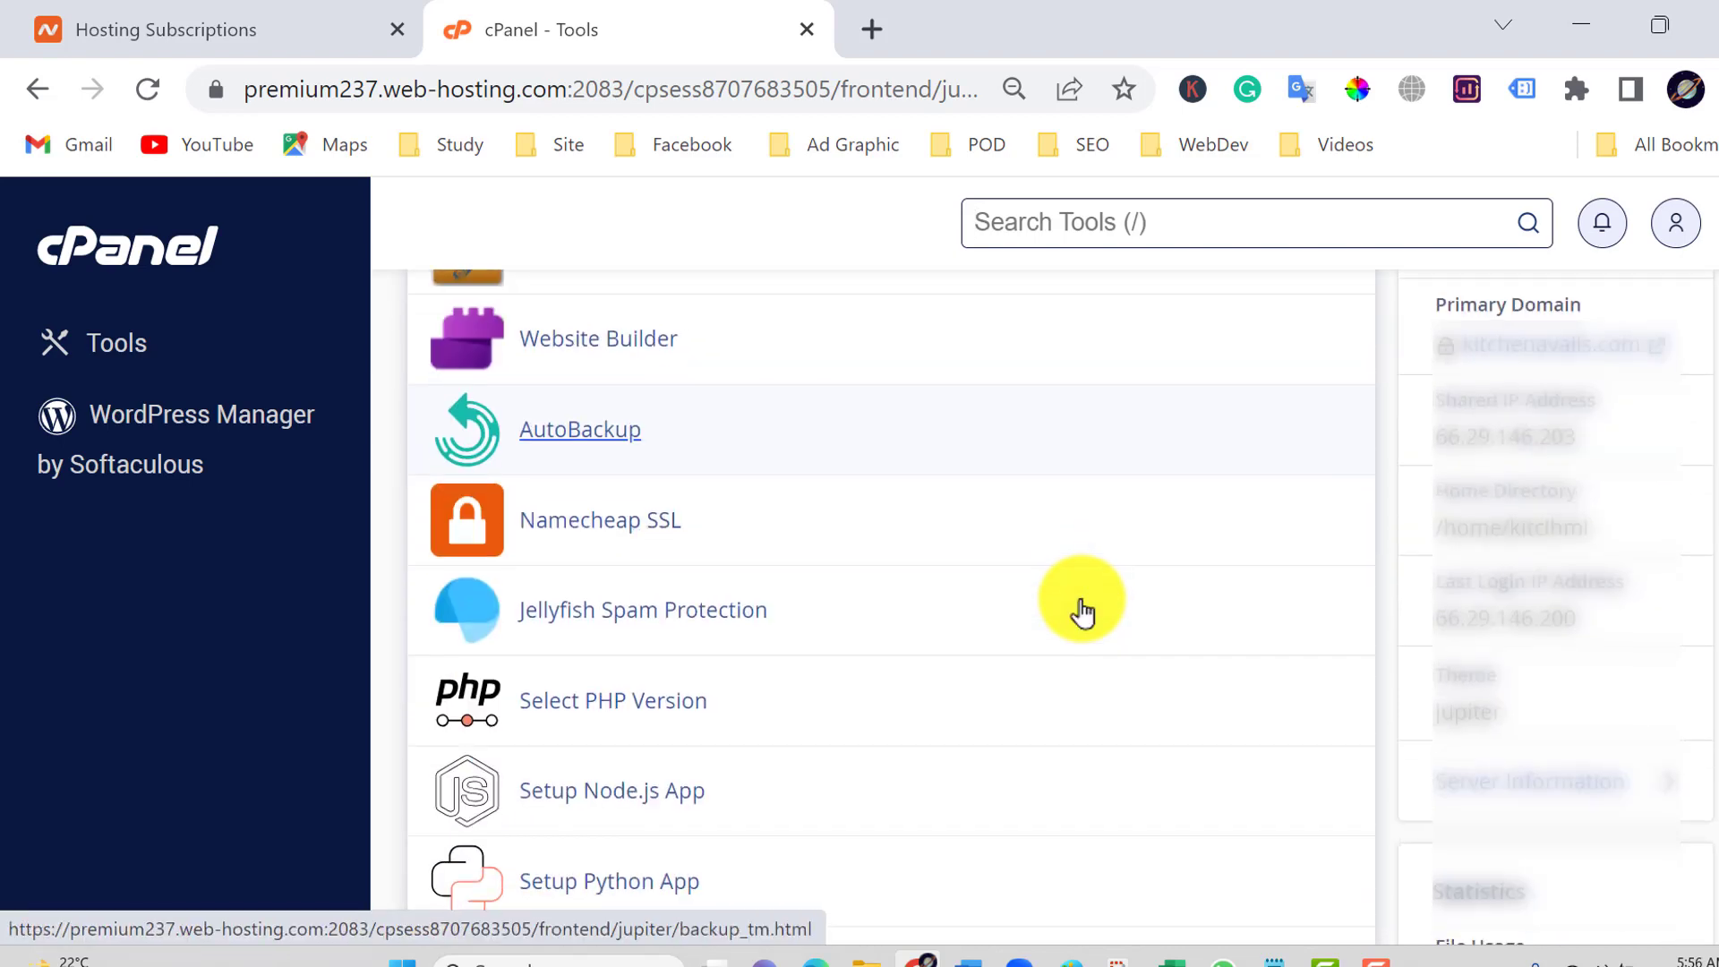
pyautogui.scroll(-8, 1082, 611)
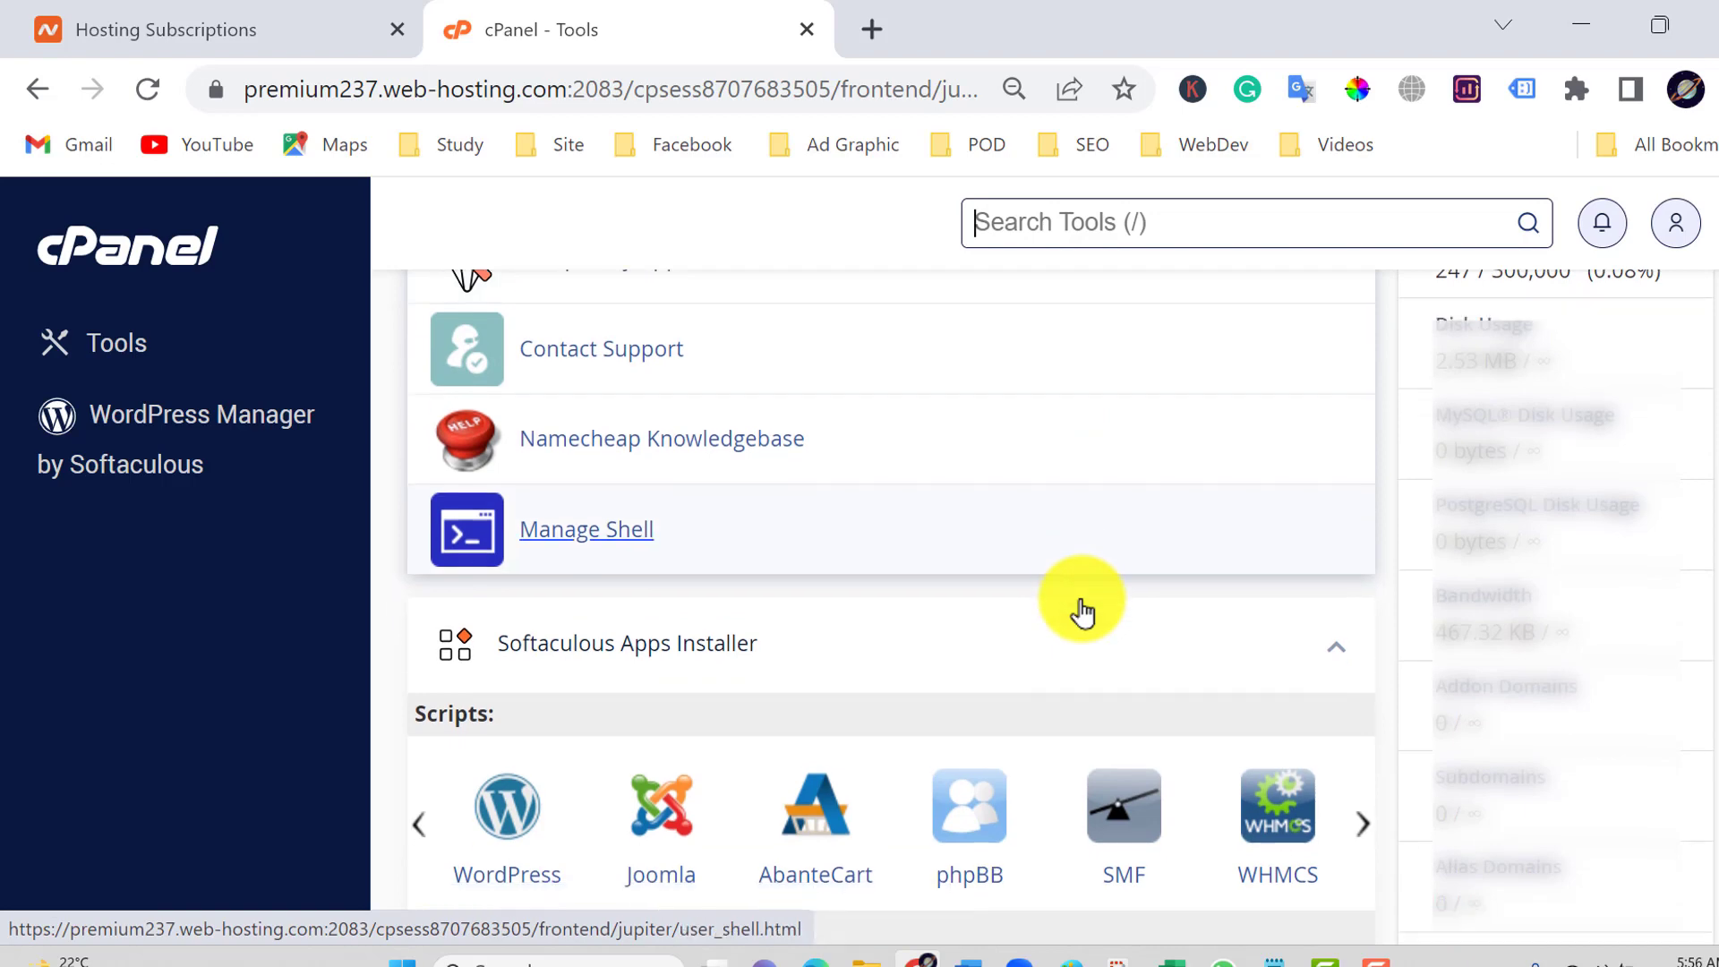
pyautogui.scroll(-3, 1082, 611)
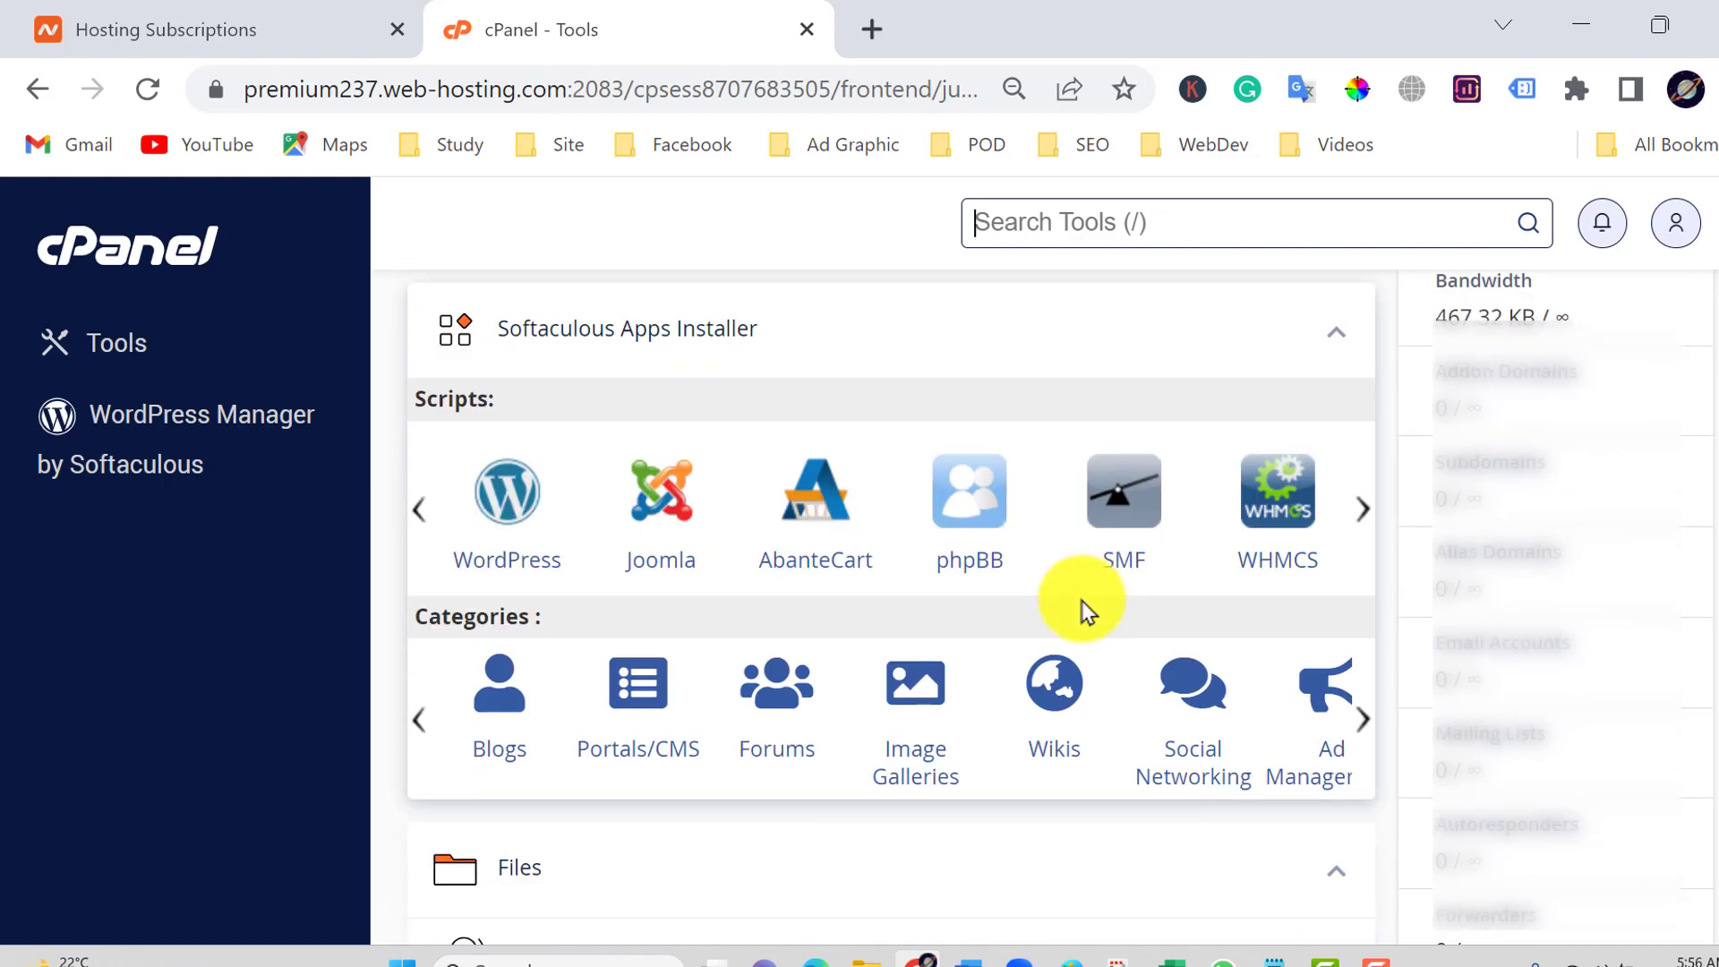
pyautogui.scroll(-3, 1082, 609)
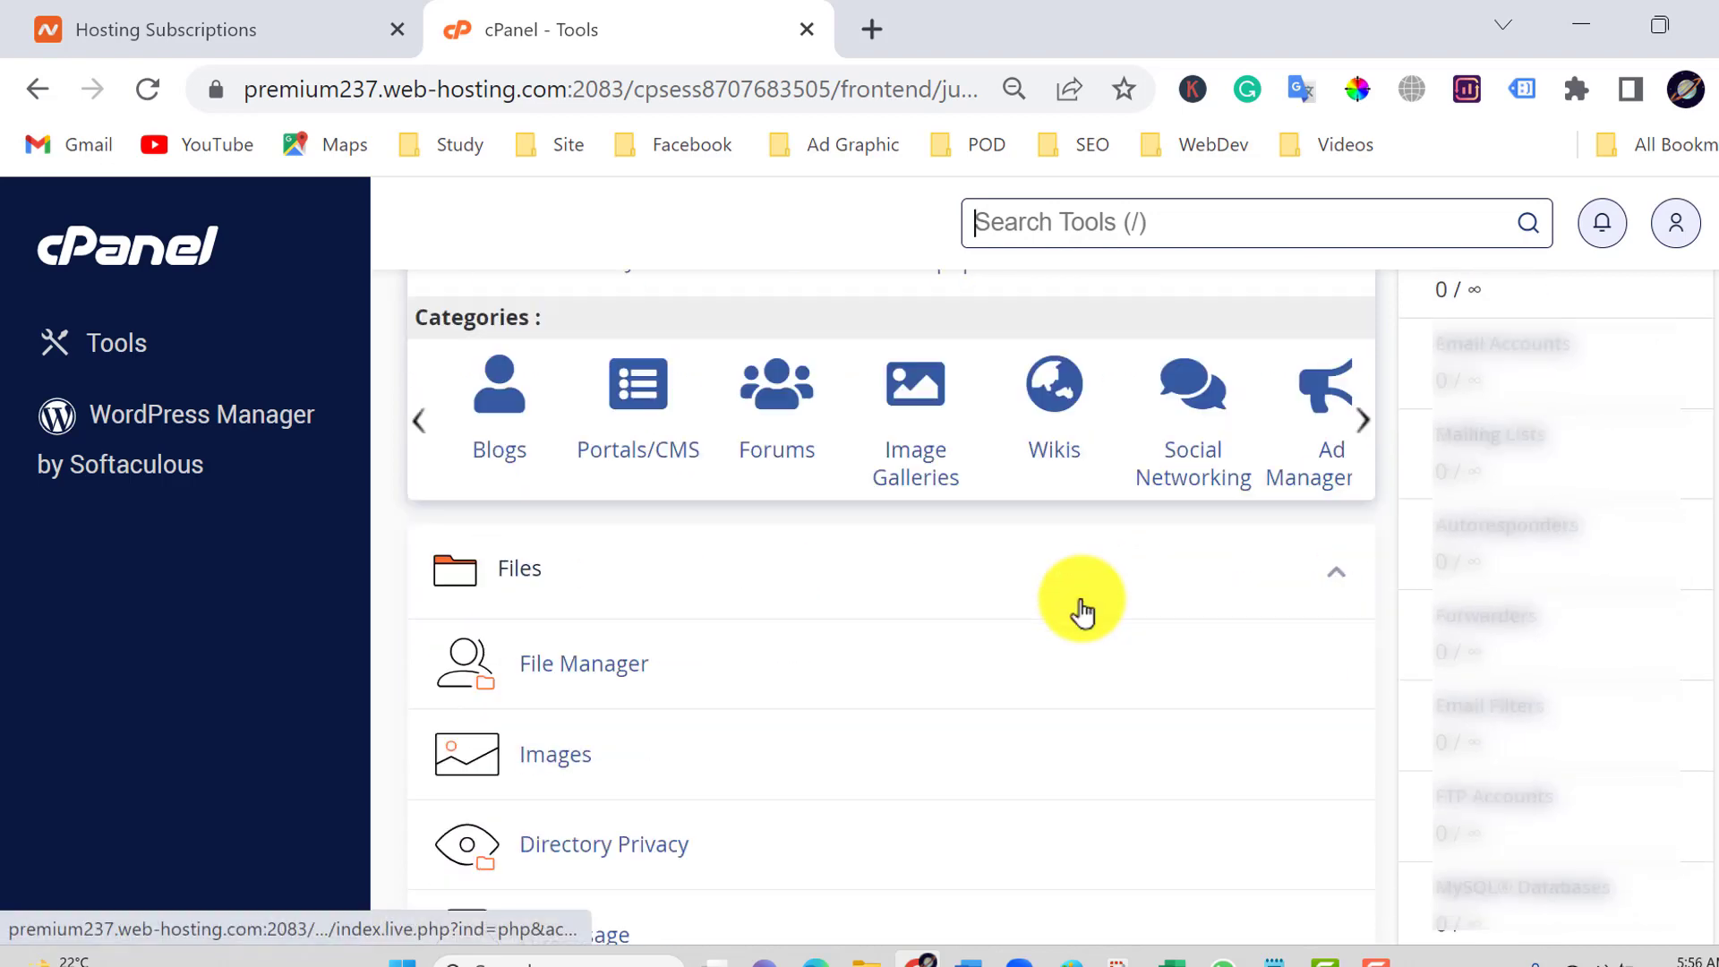
pyautogui.scroll(-4, 1081, 611)
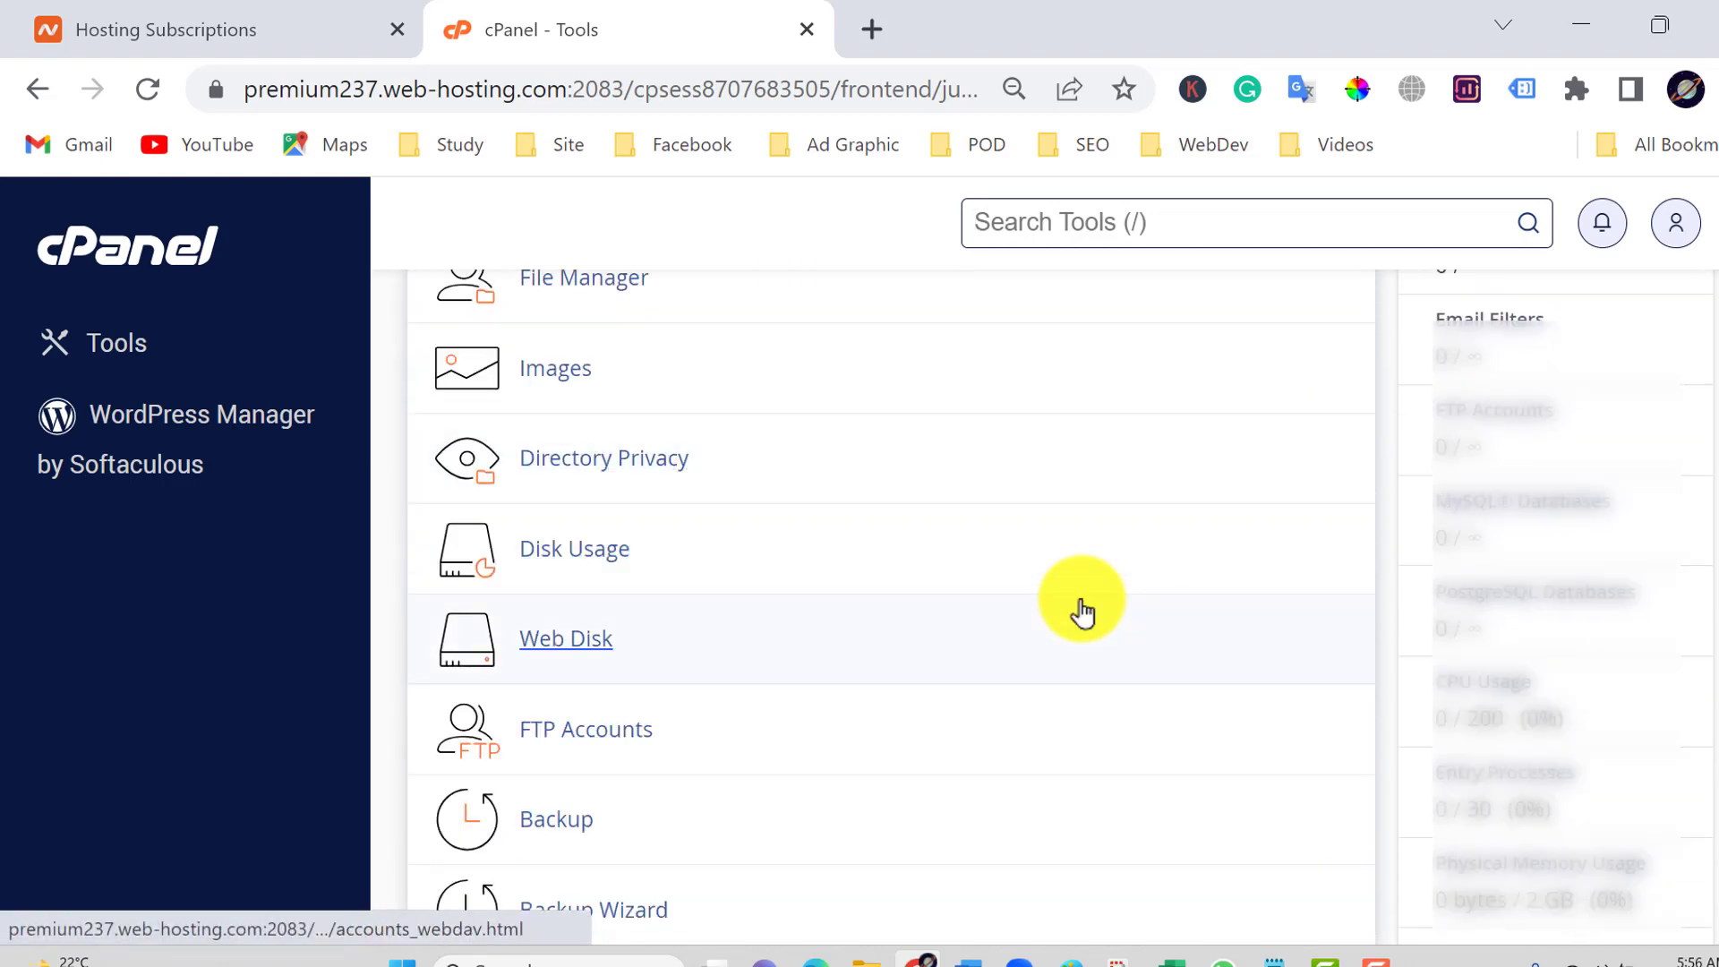
pyautogui.scroll(-5, 1081, 611)
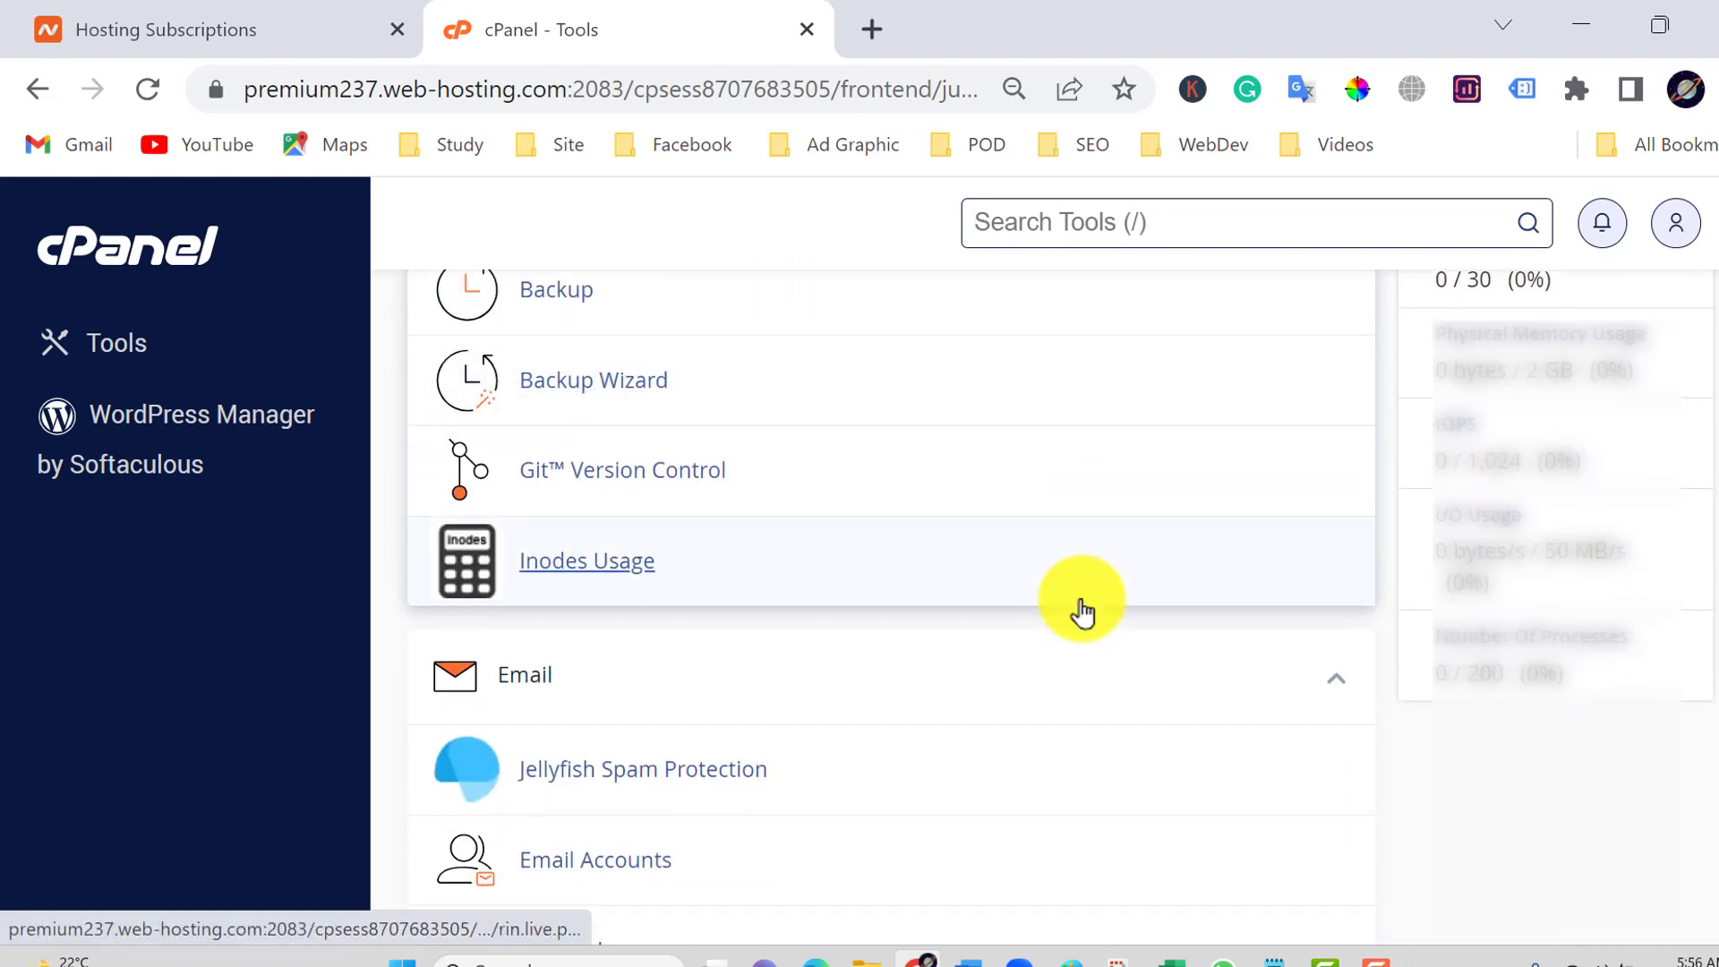
pyautogui.scroll(-6, 1082, 610)
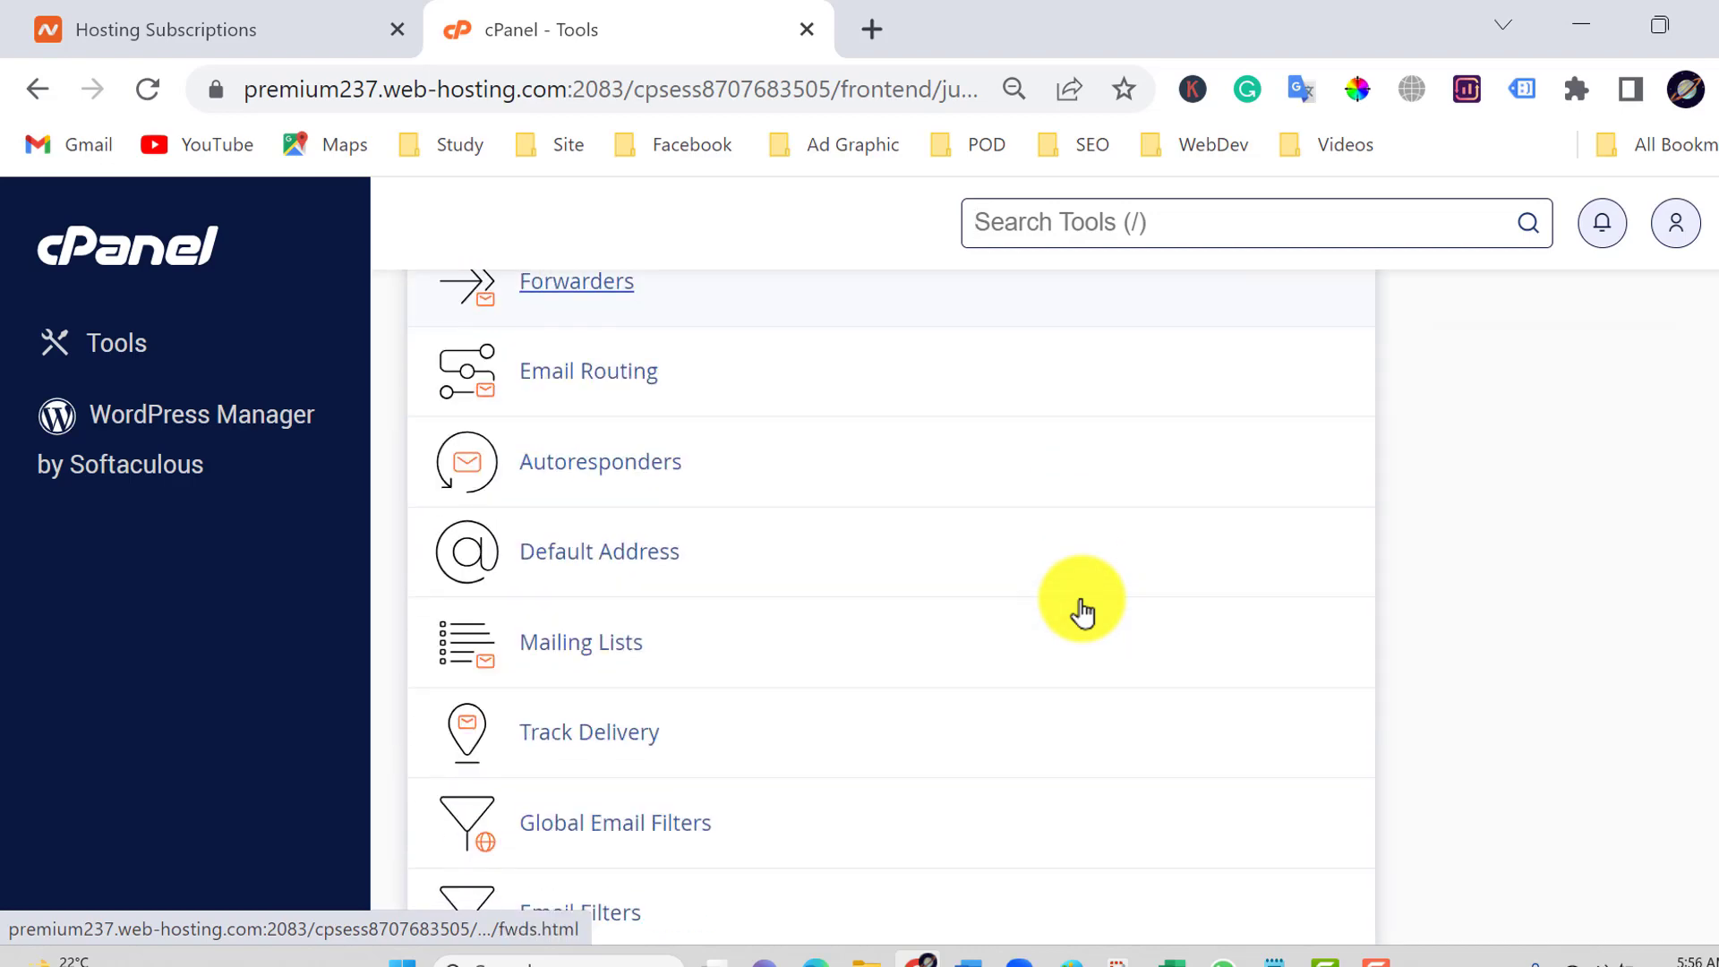
pyautogui.scroll(-8, 1081, 611)
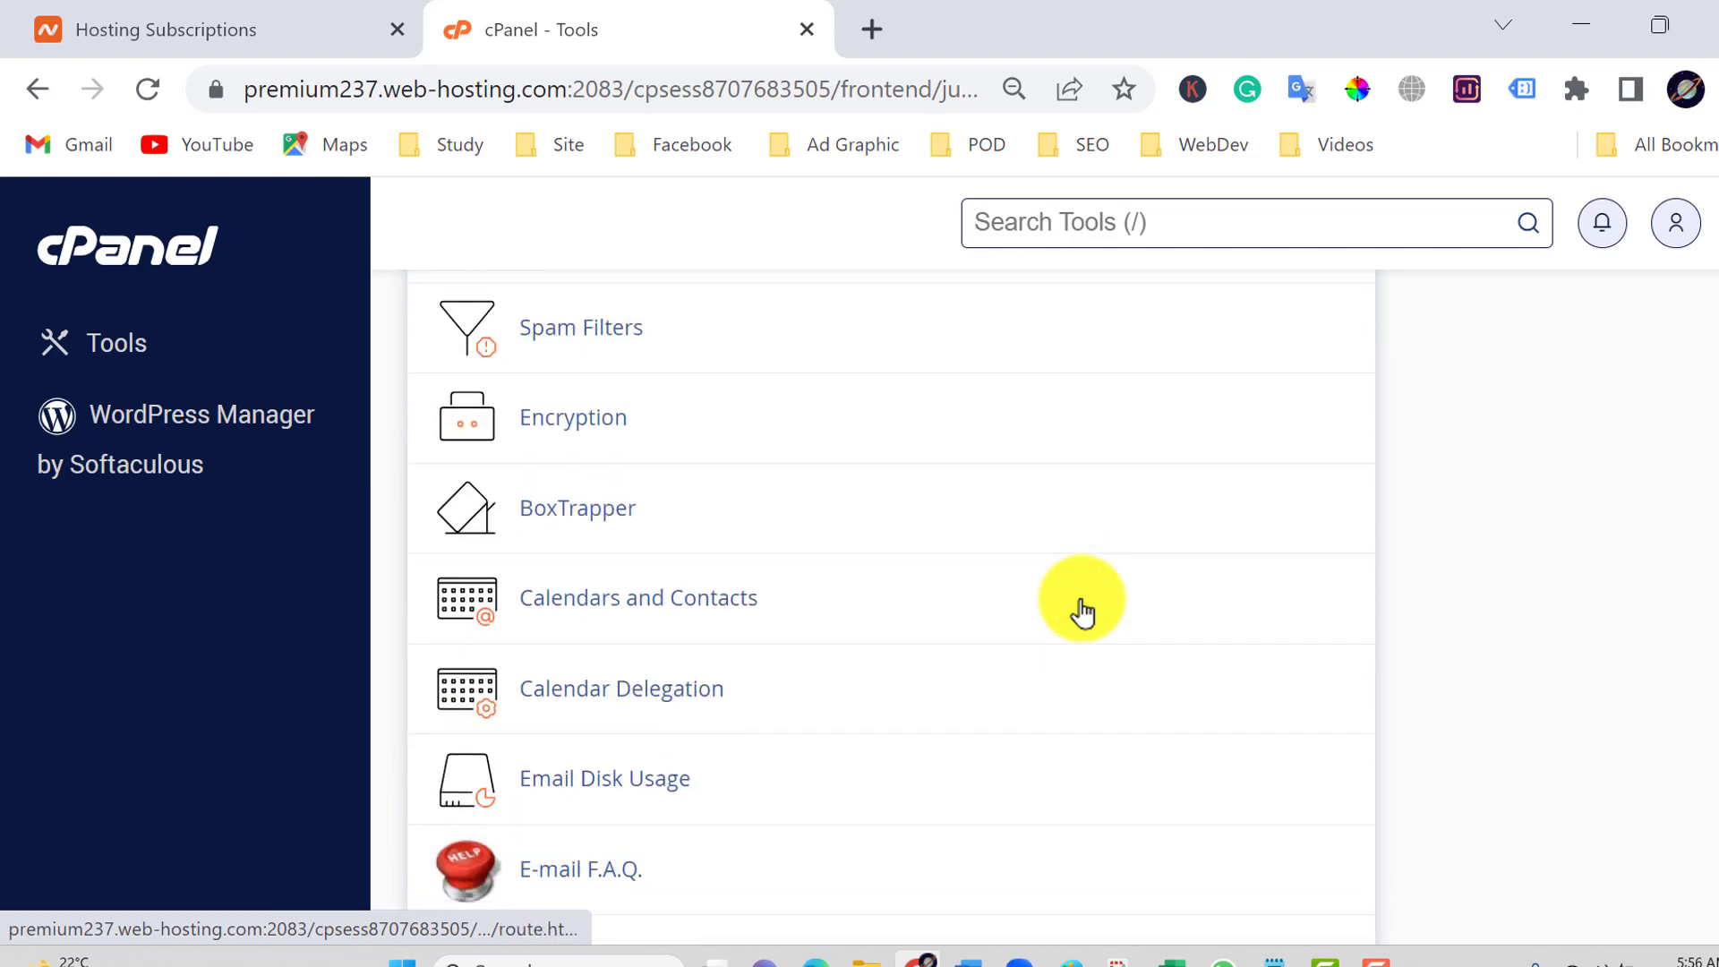
pyautogui.scroll(-3, 1081, 610)
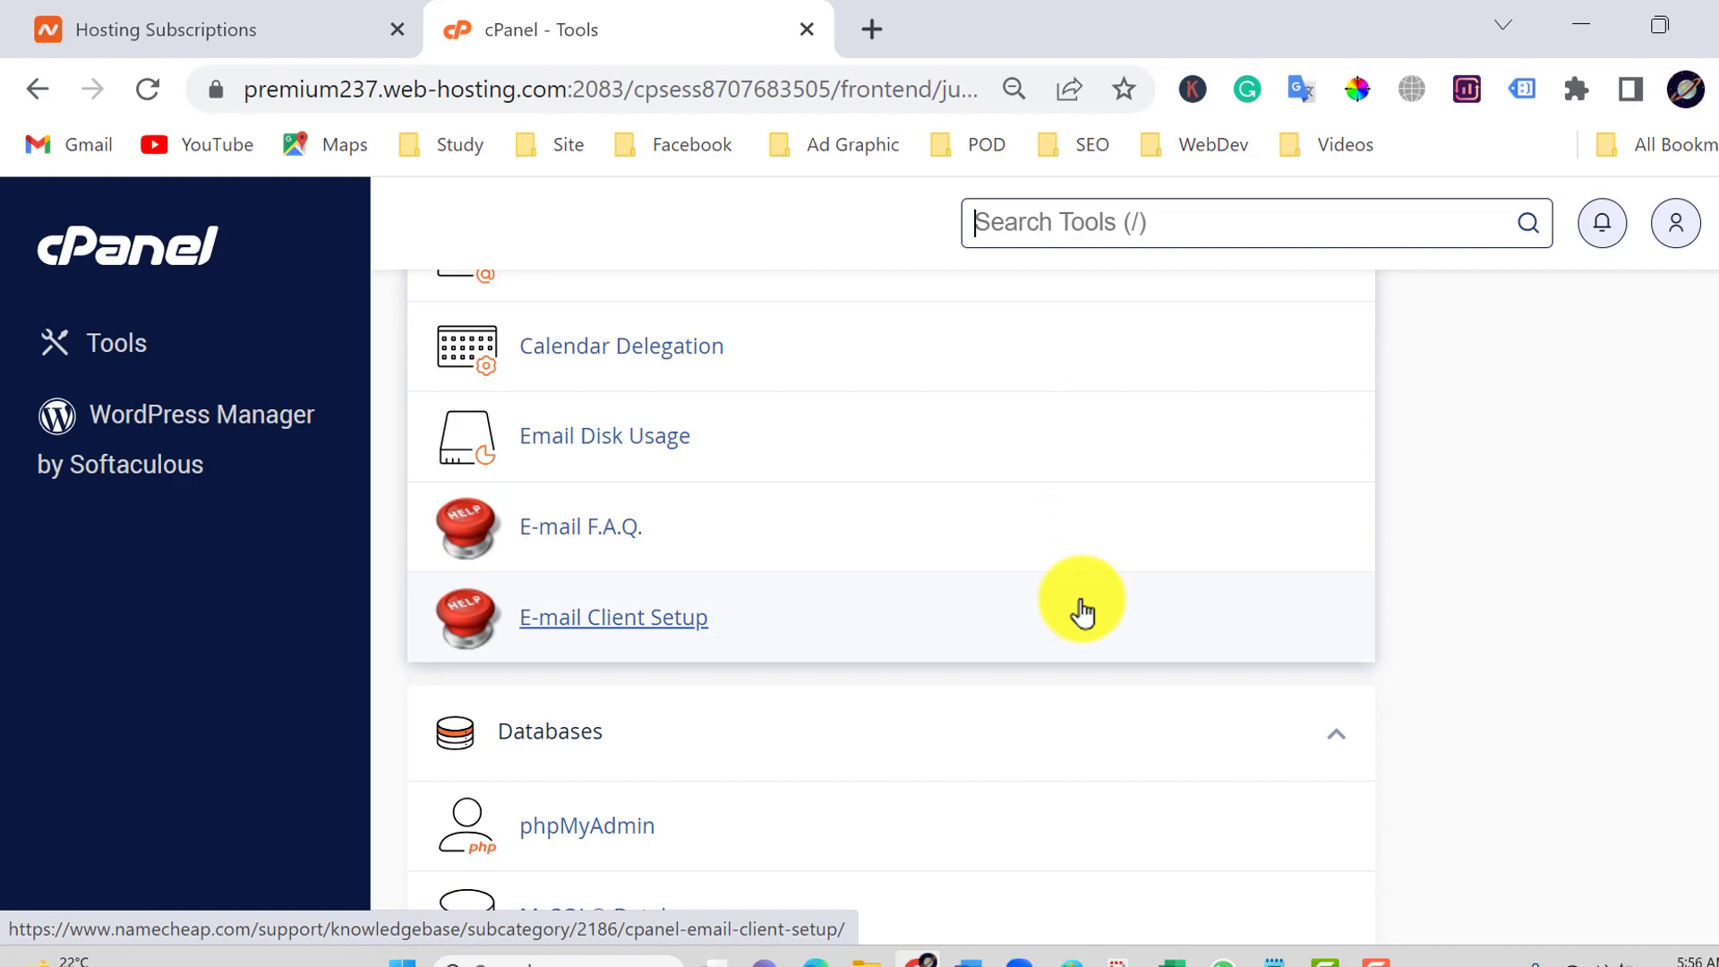
pyautogui.scroll(-8, 1082, 610)
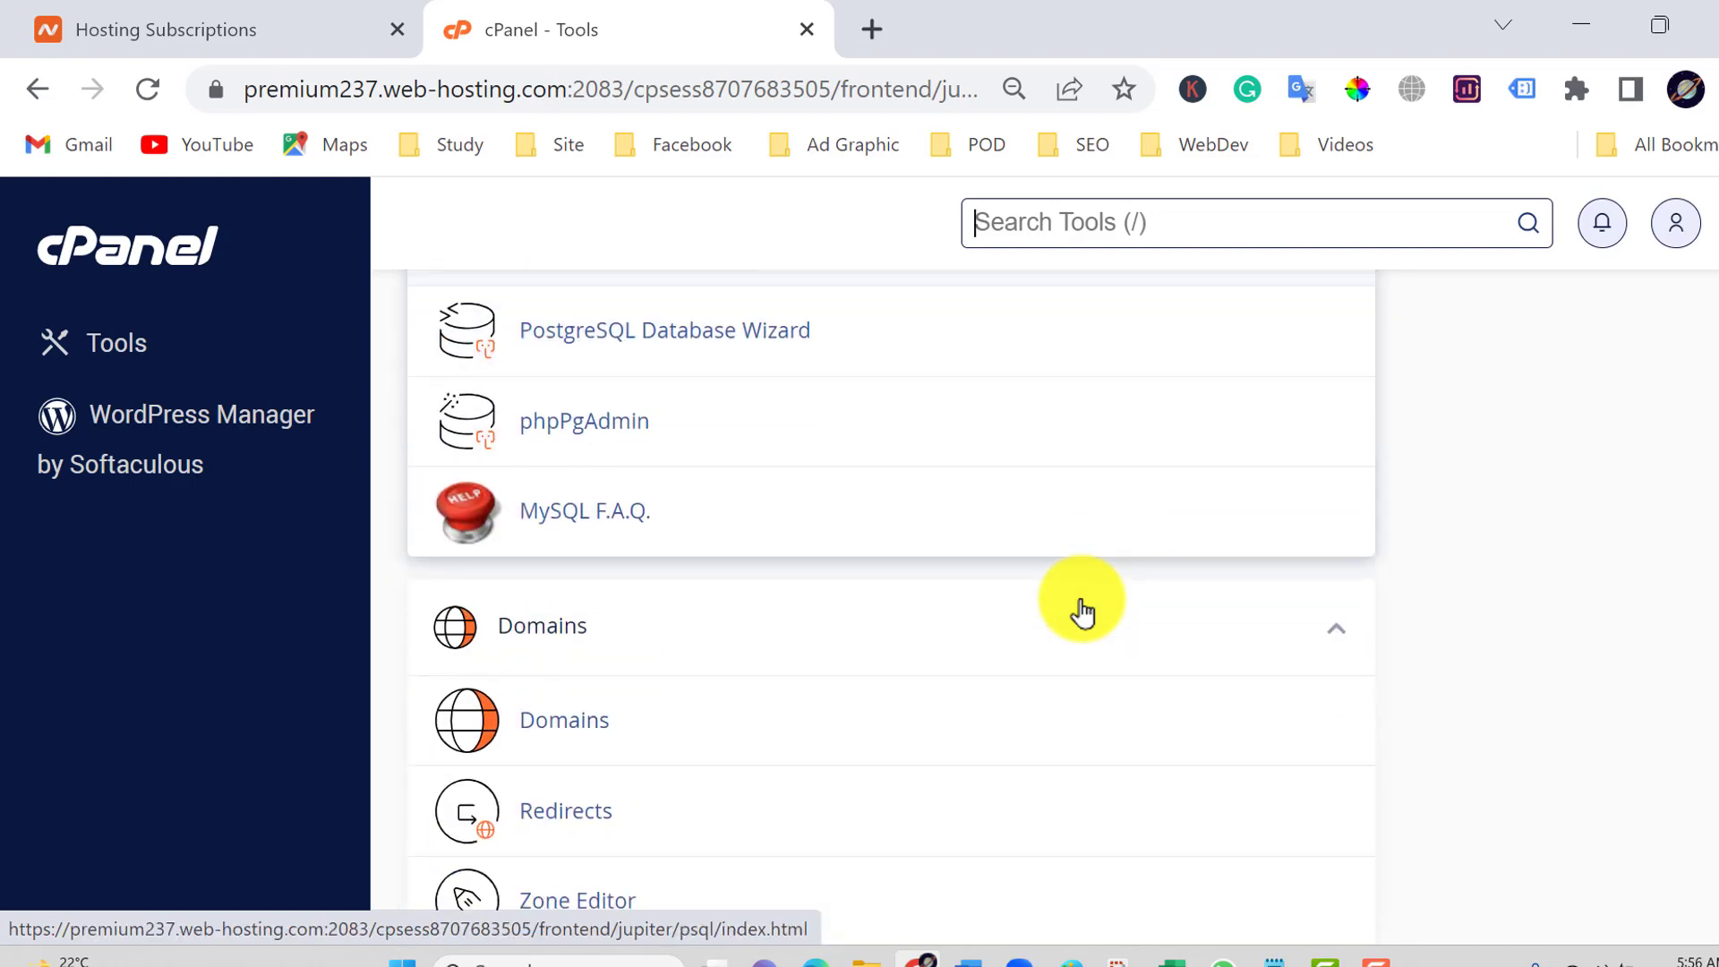
pyautogui.scroll(-2, 1081, 611)
pyautogui.scroll(-3, 1081, 611)
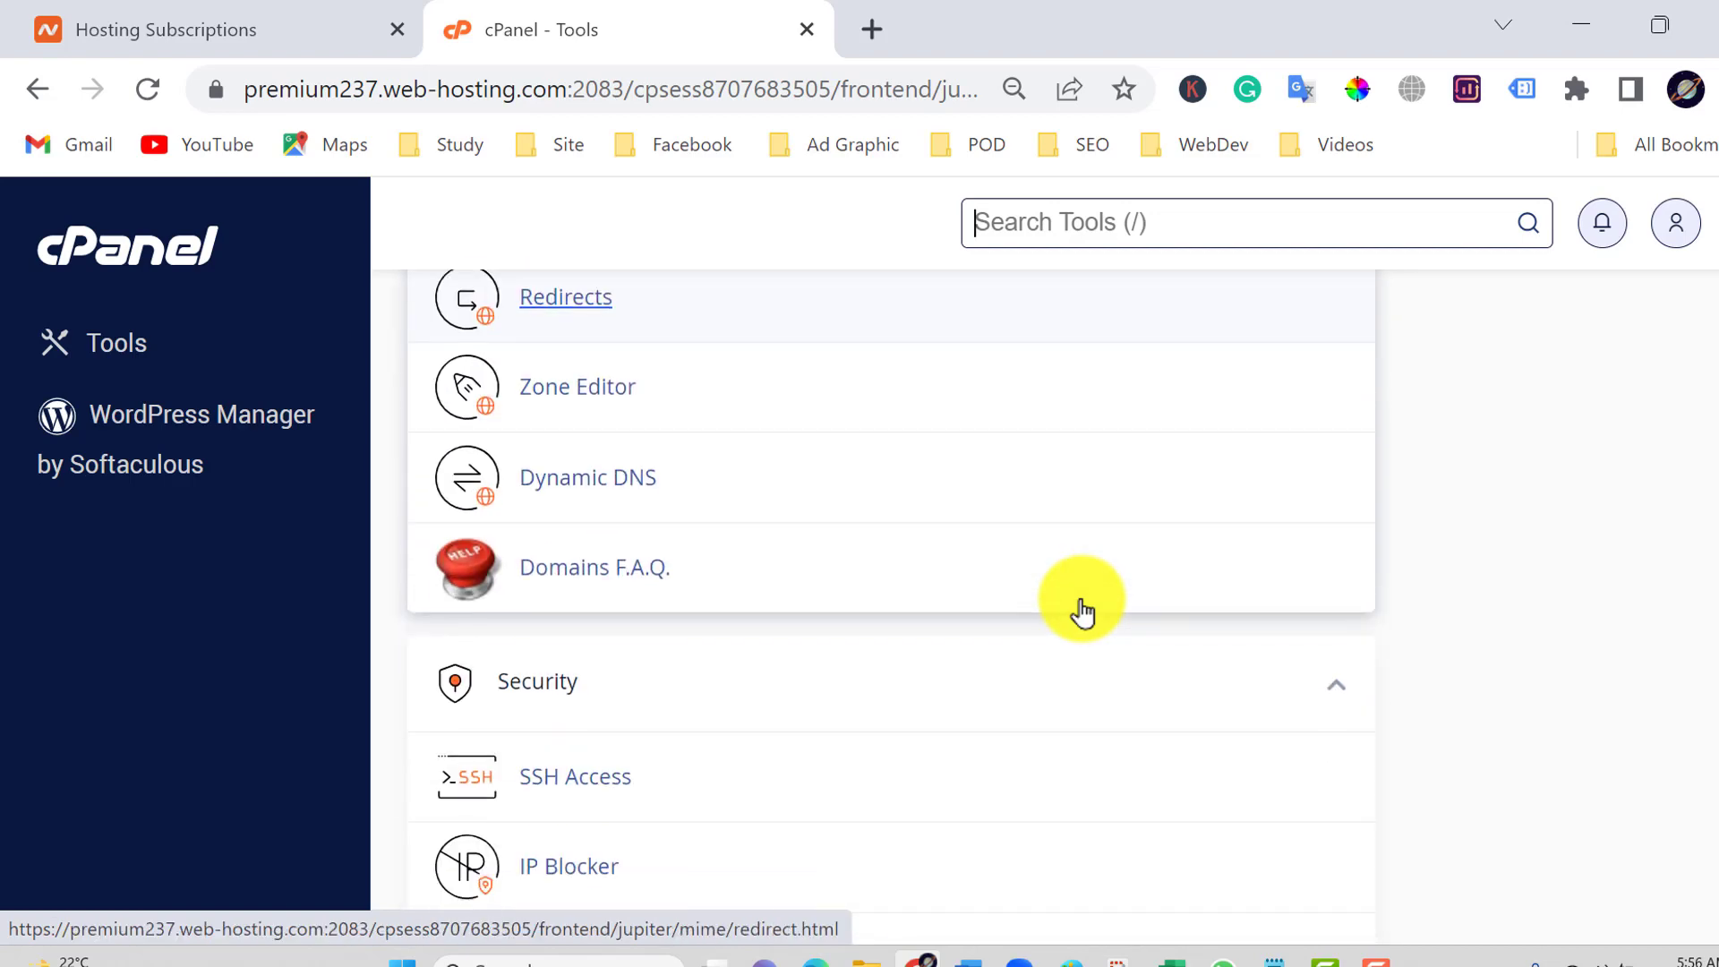
pyautogui.scroll(-5, 1081, 611)
pyautogui.scroll(-4, 1110, 614)
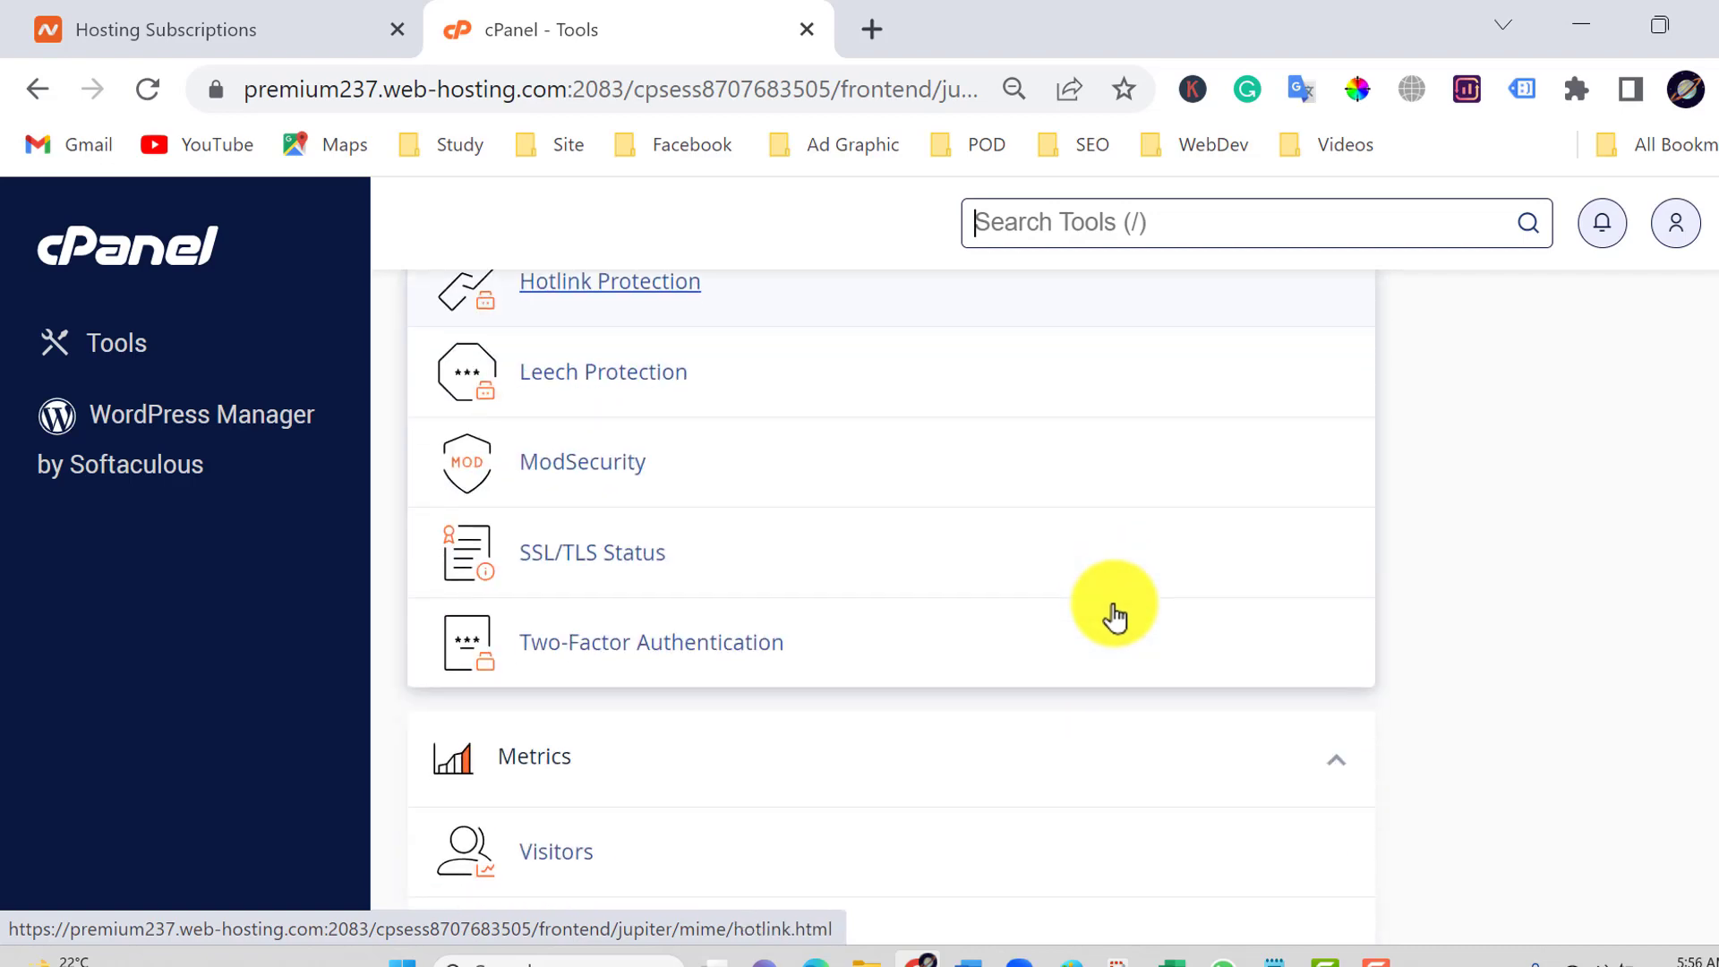
pyautogui.scroll(-9, 1235, 627)
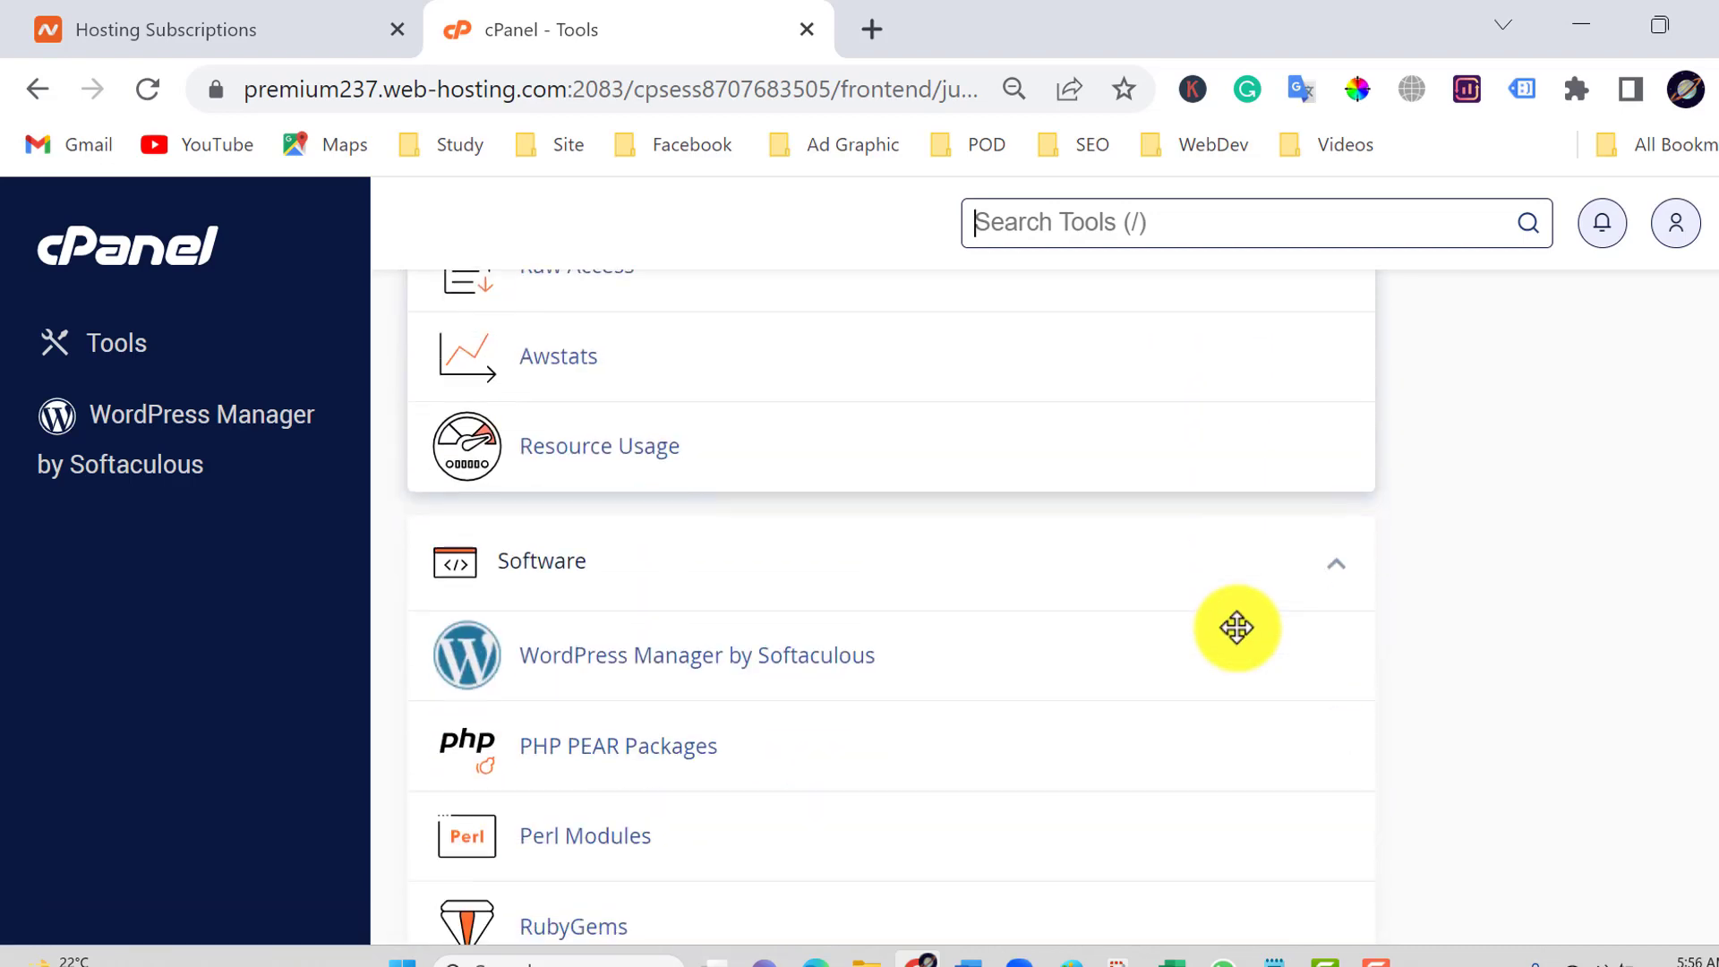
pyautogui.scroll(-2, 1235, 626)
pyautogui.scroll(-6, 1236, 636)
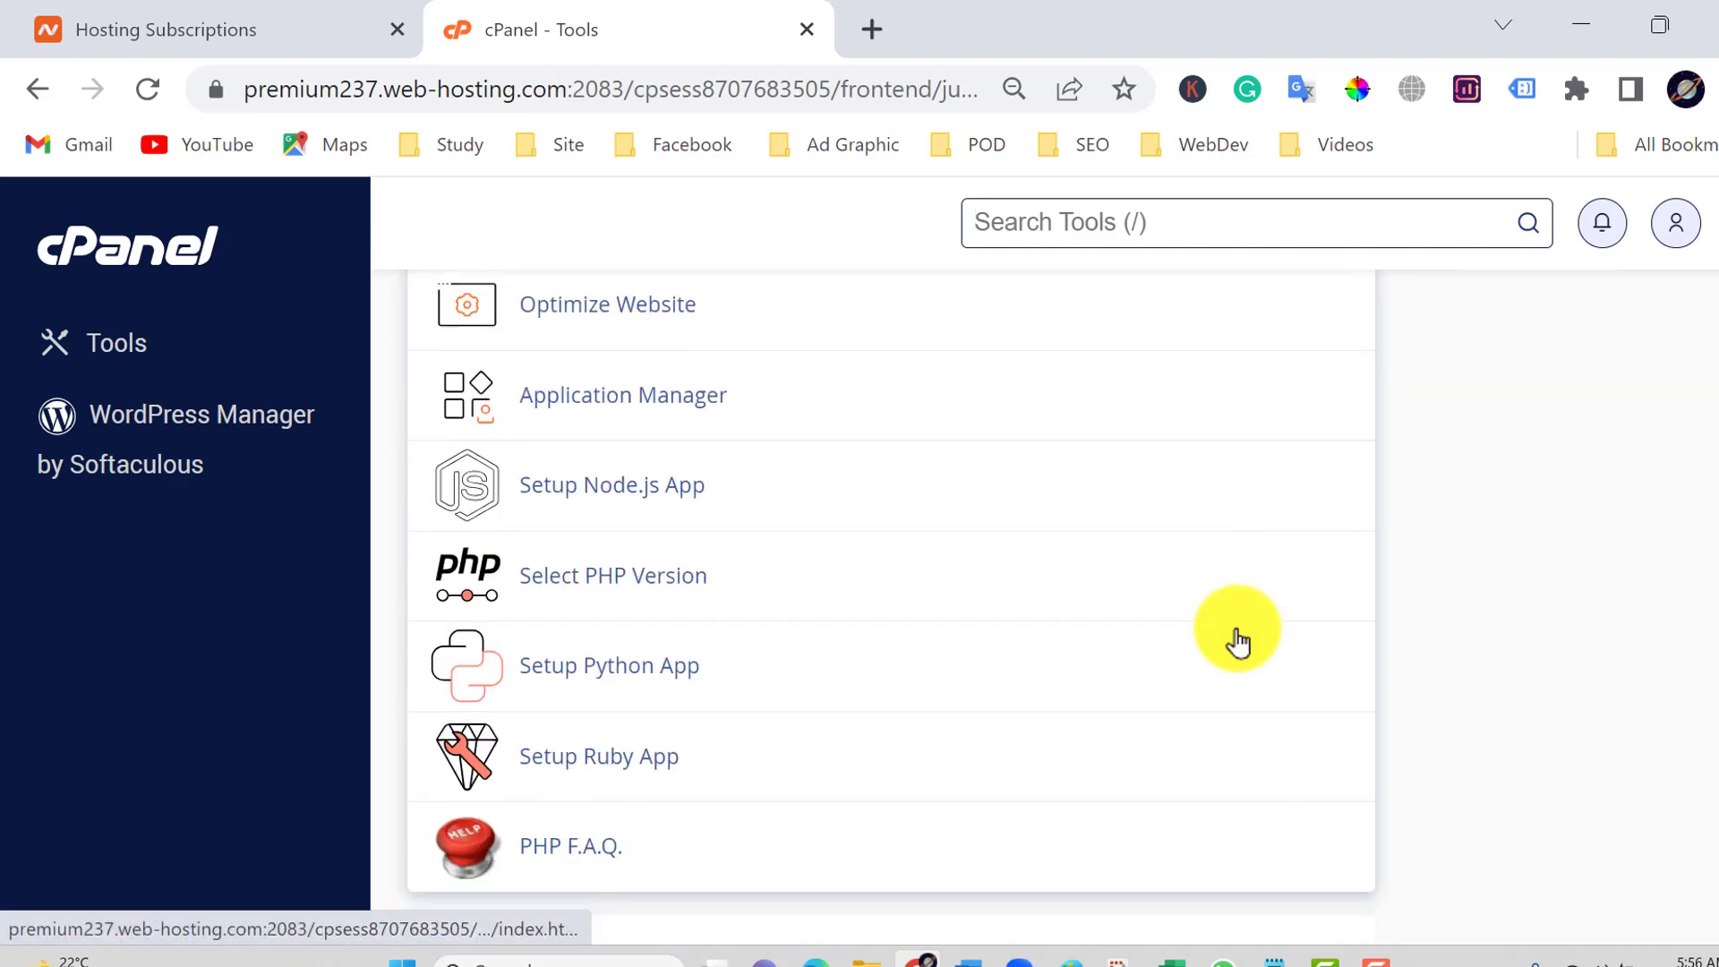
pyautogui.scroll(-14, 1238, 641)
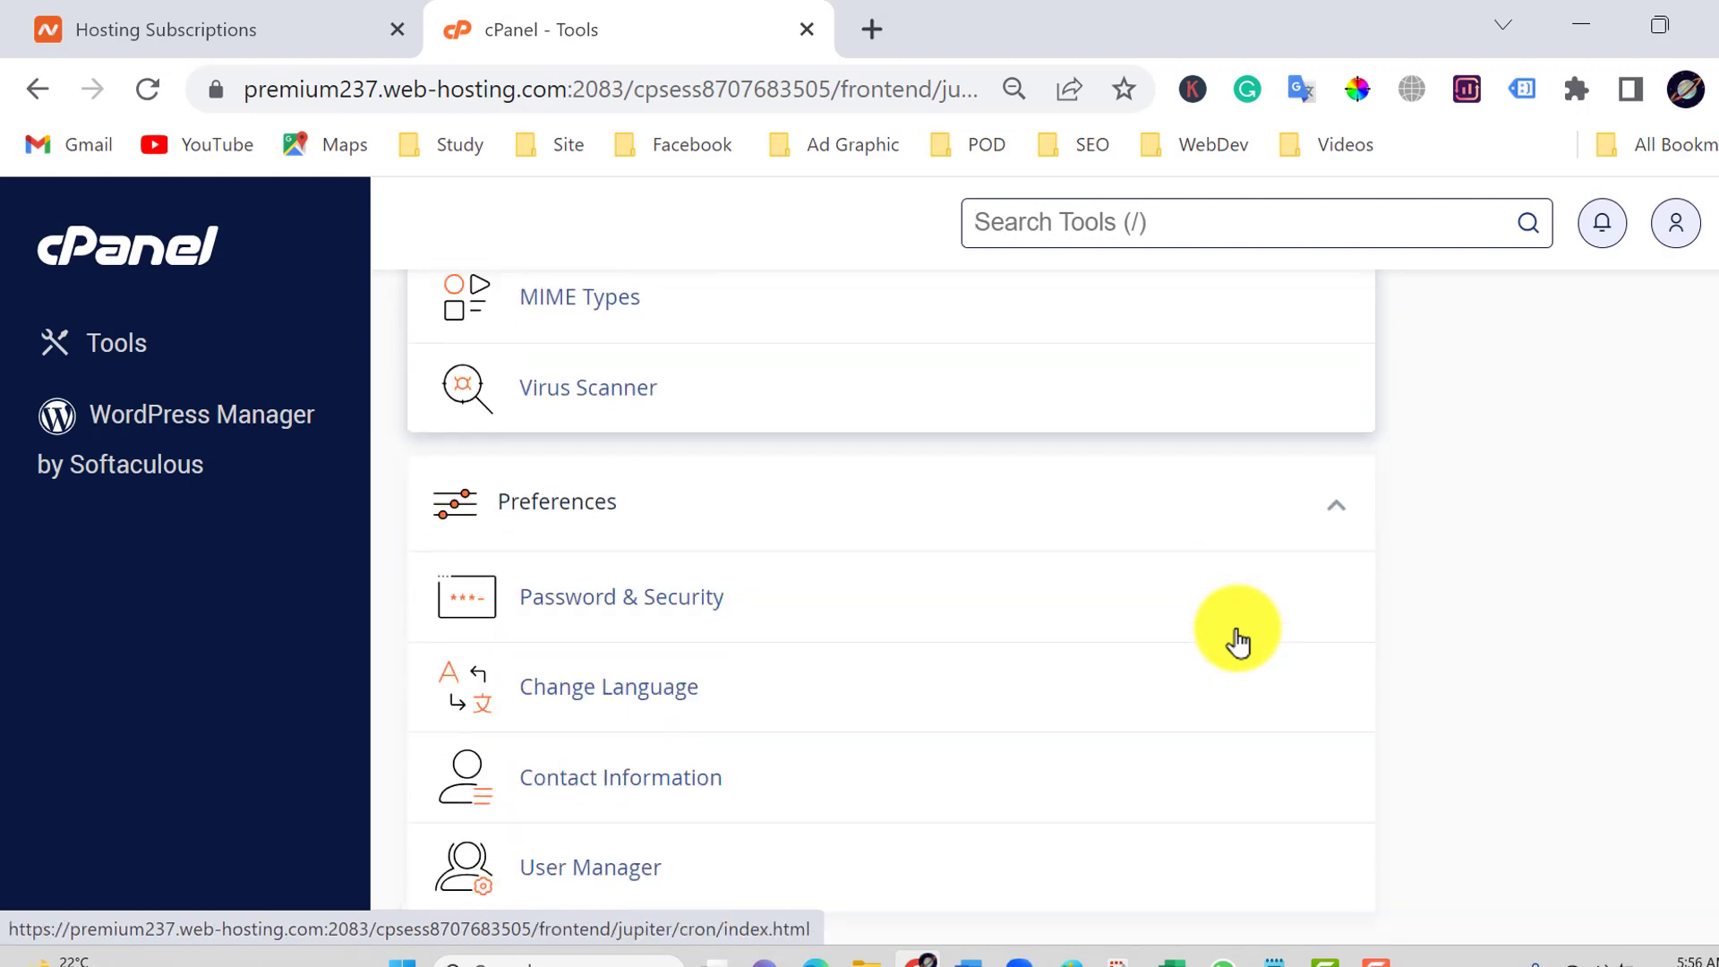
pyautogui.scroll(-2, 1238, 641)
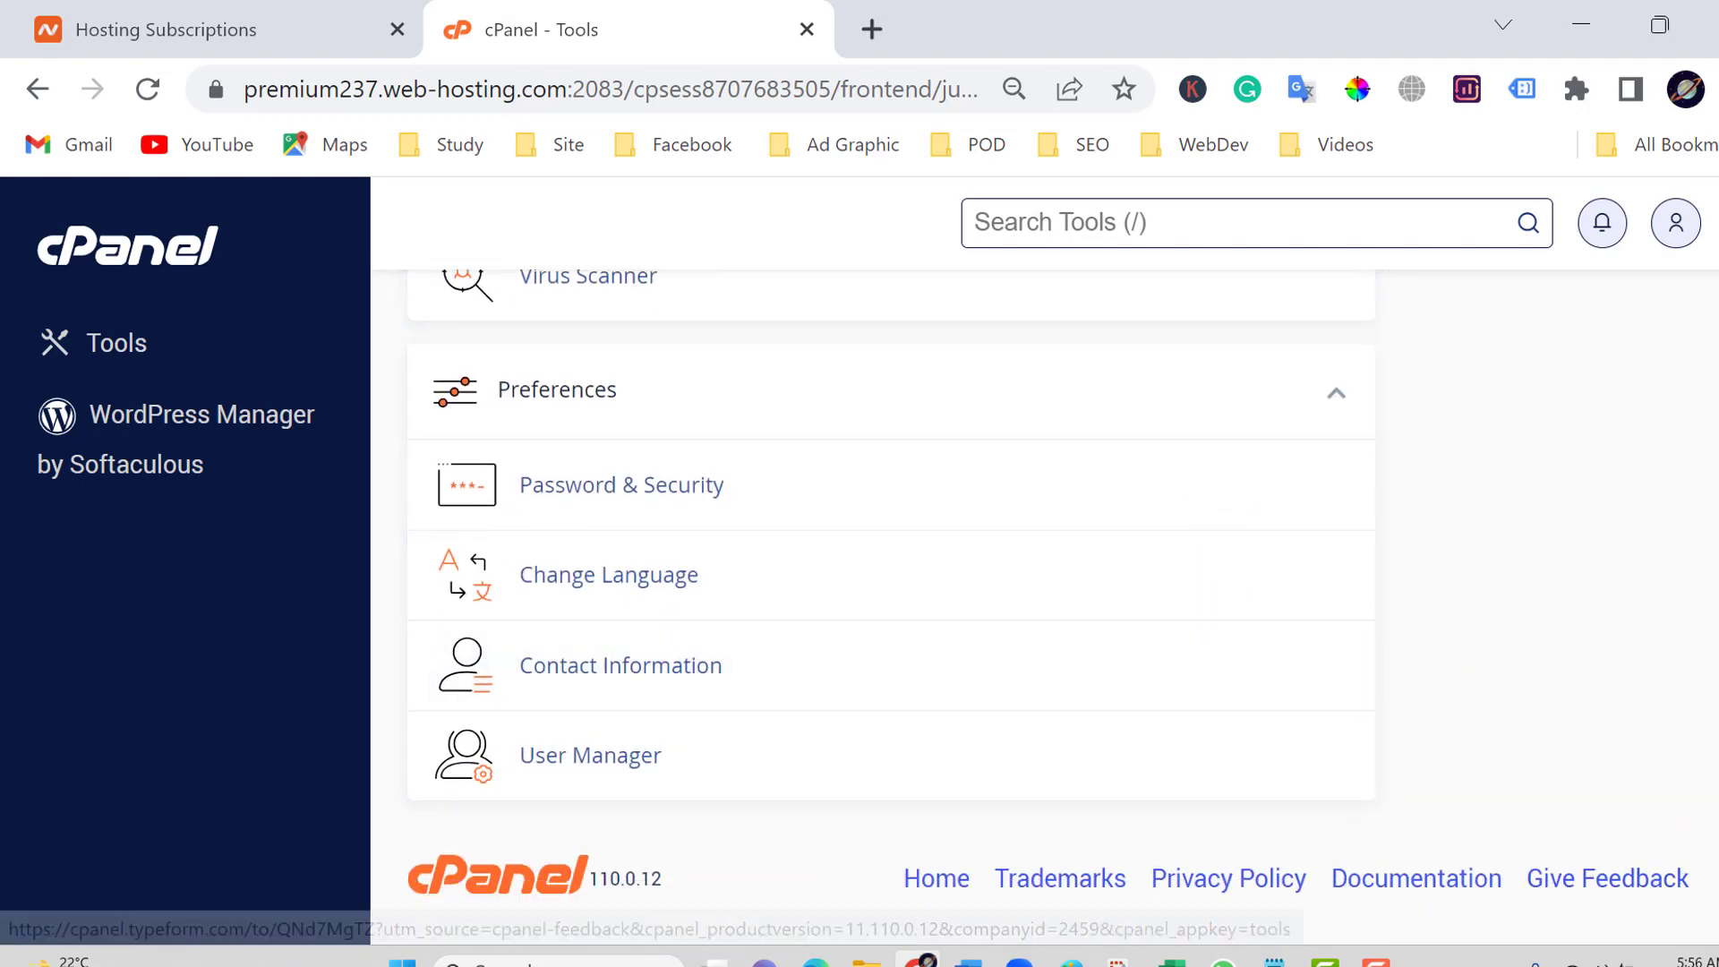
pyautogui.scroll(20, 1699, 383)
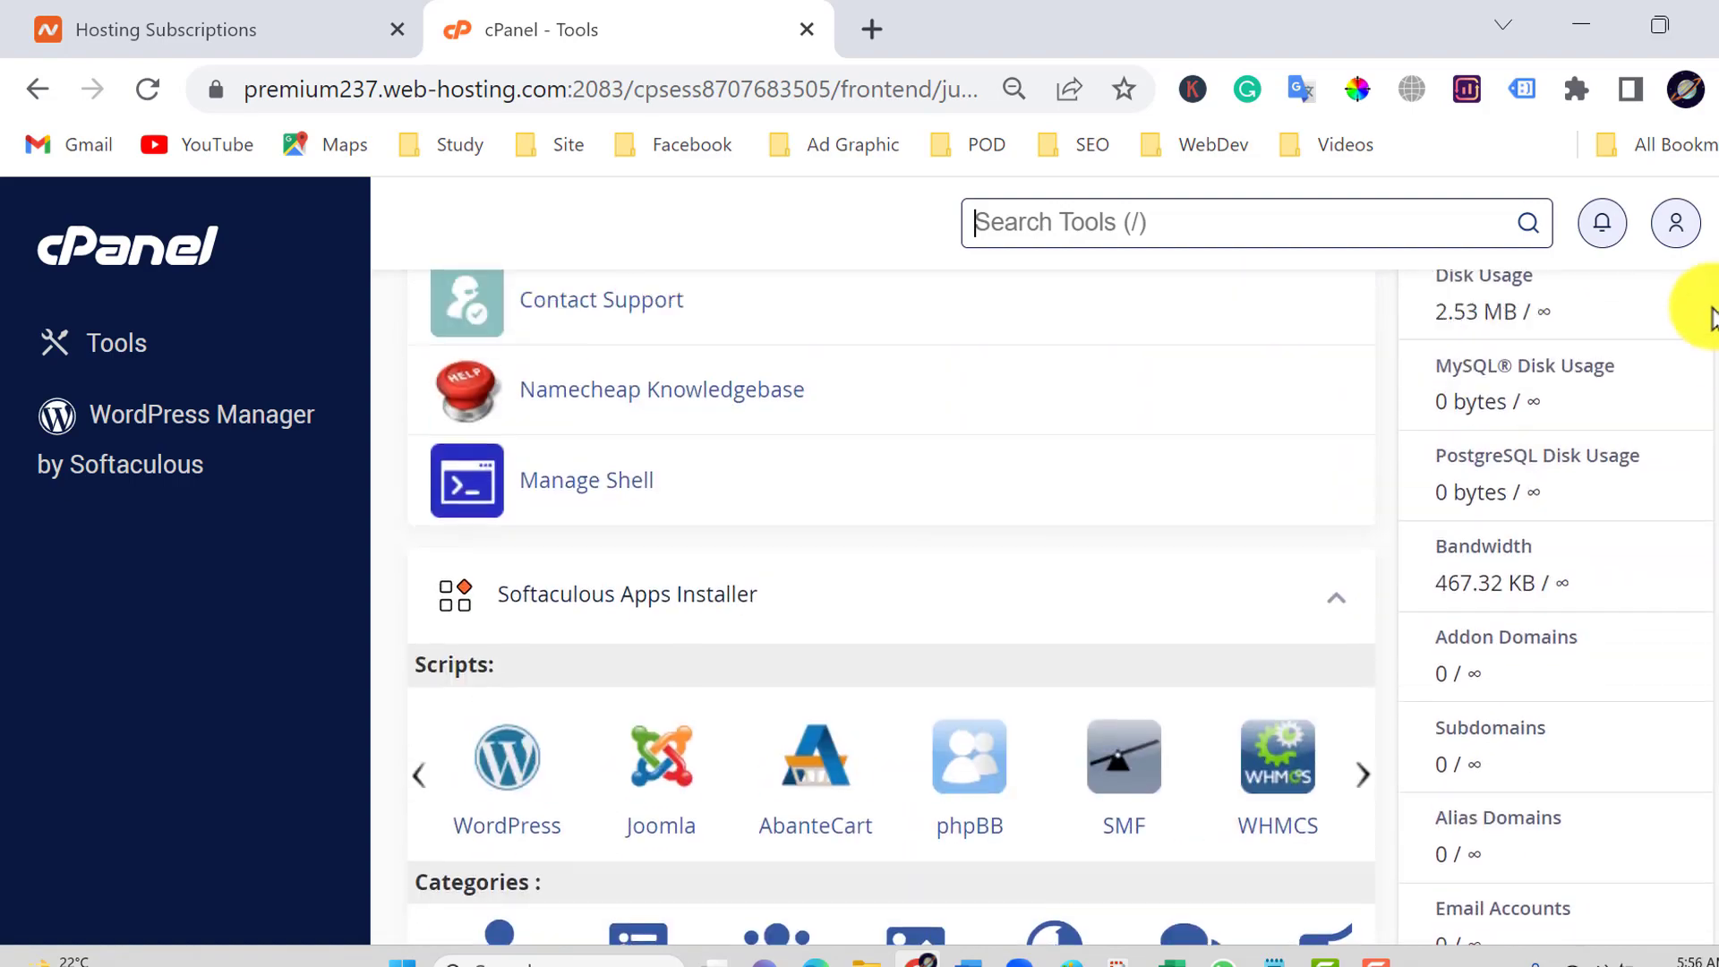
pyautogui.scroll(15, 1692, 269)
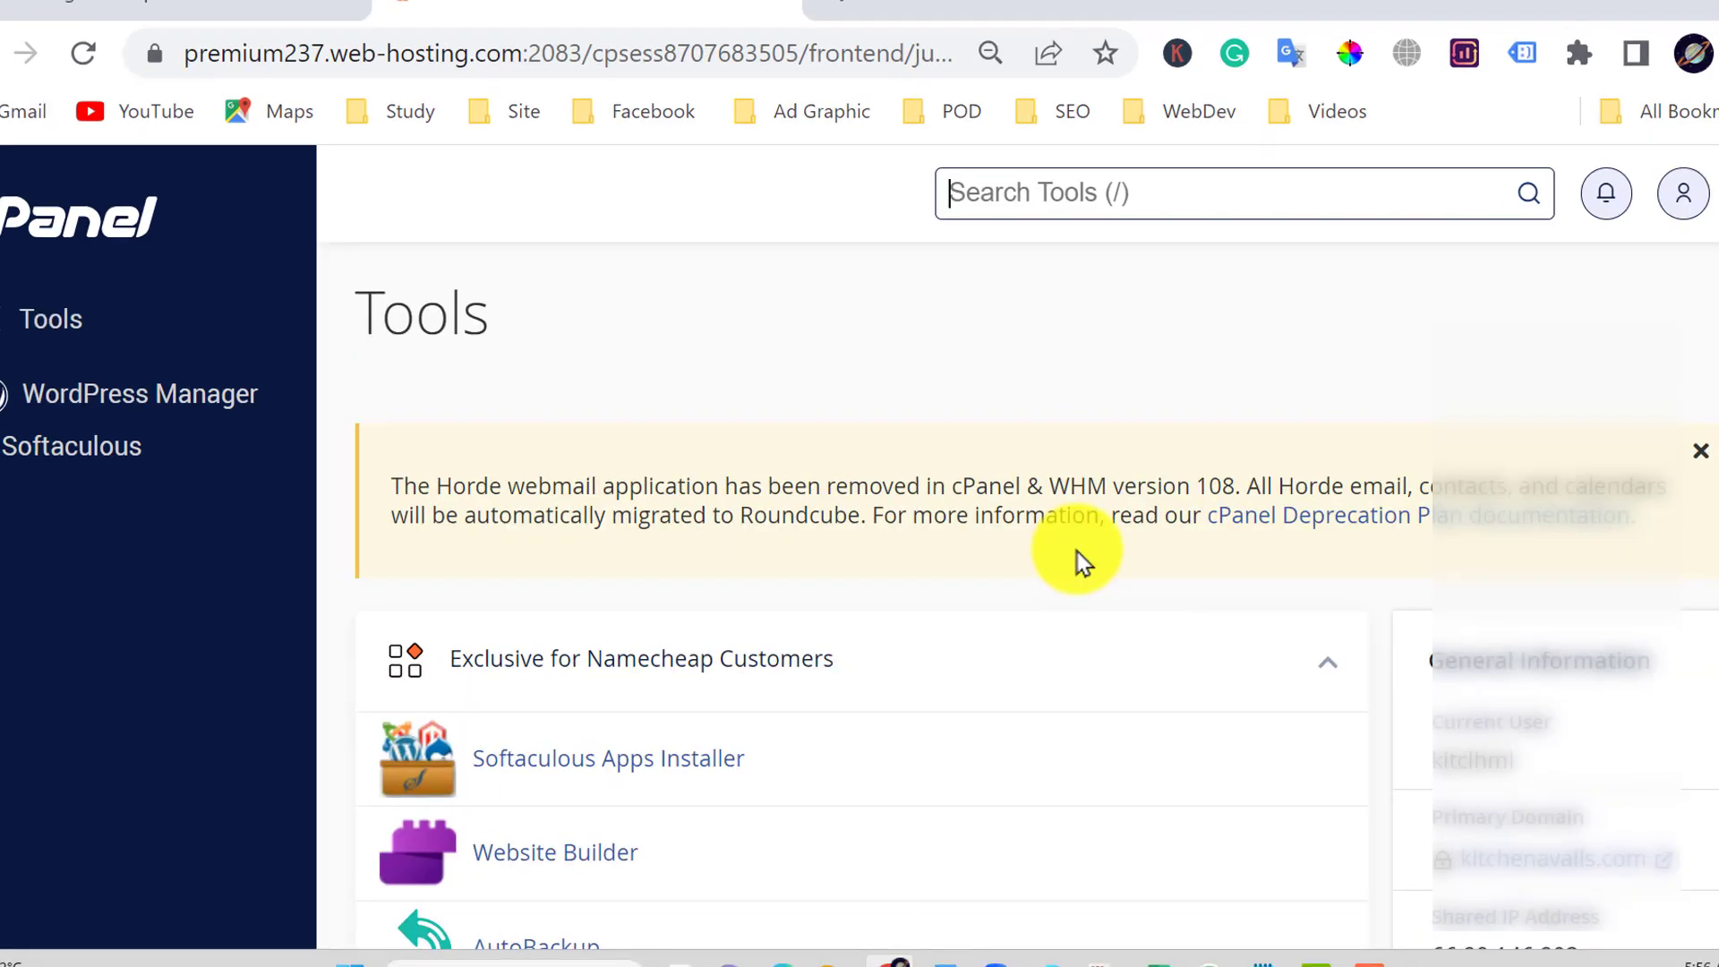
# - Open the WordPress script page from the Softaculous Apps Installer scripts and view its overview
pyautogui.scroll(-2, 1432, 635)
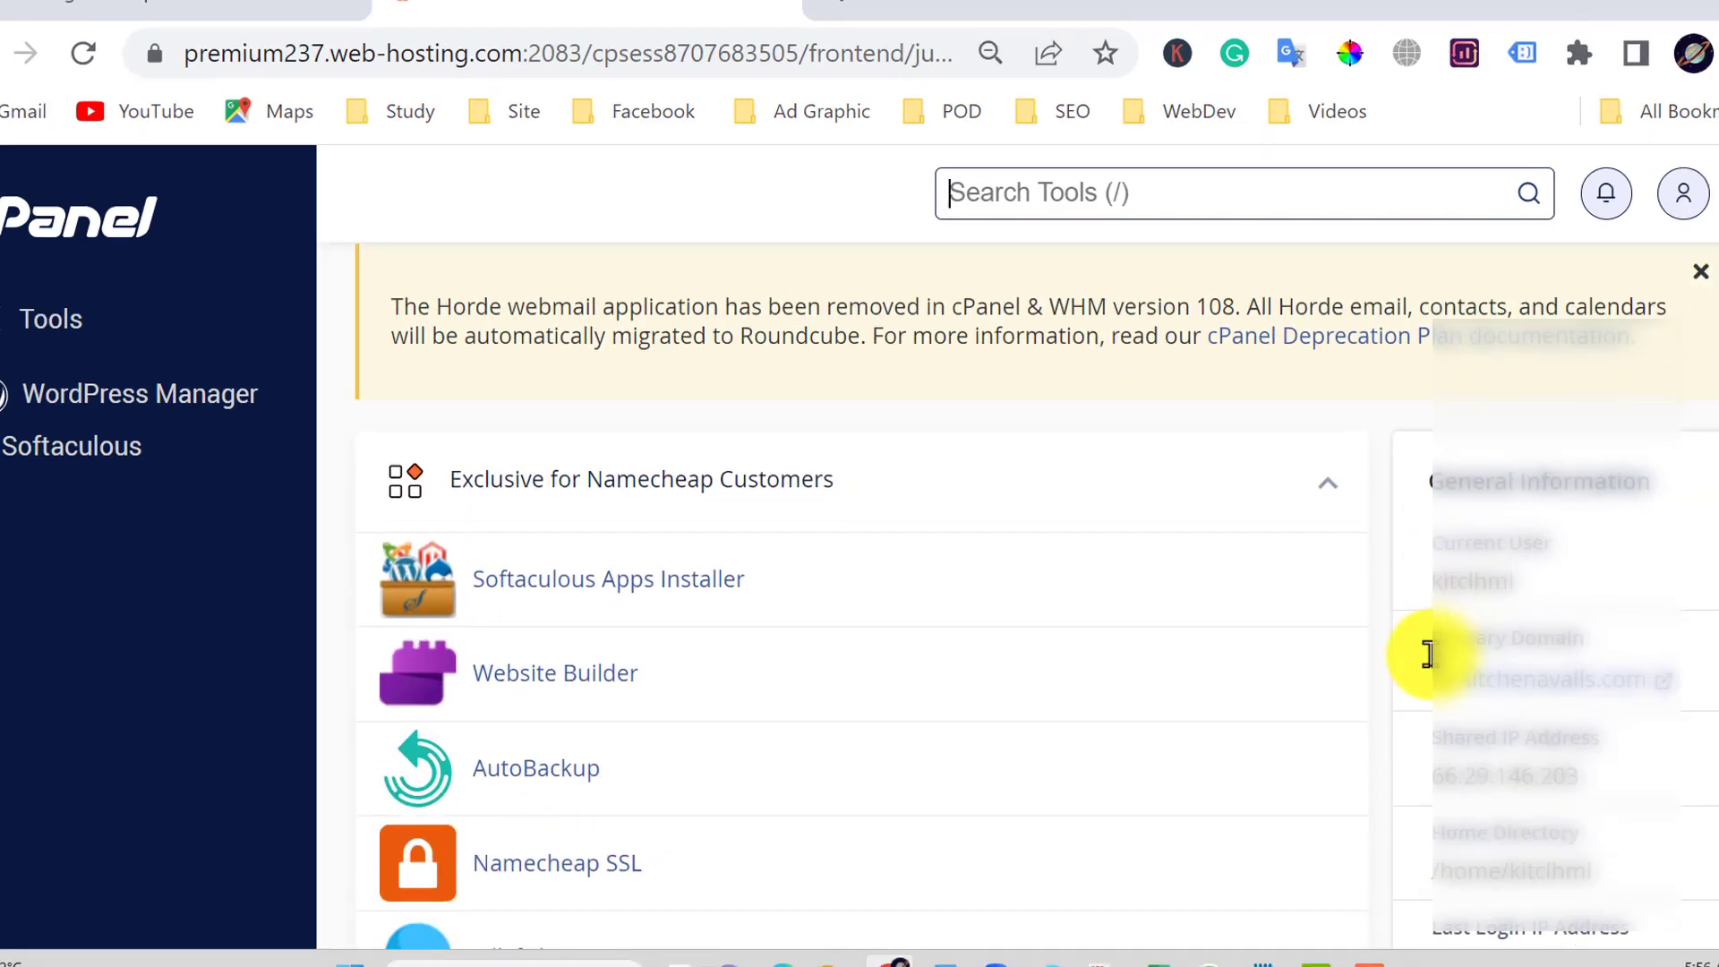
pyautogui.scroll(-2, 1431, 665)
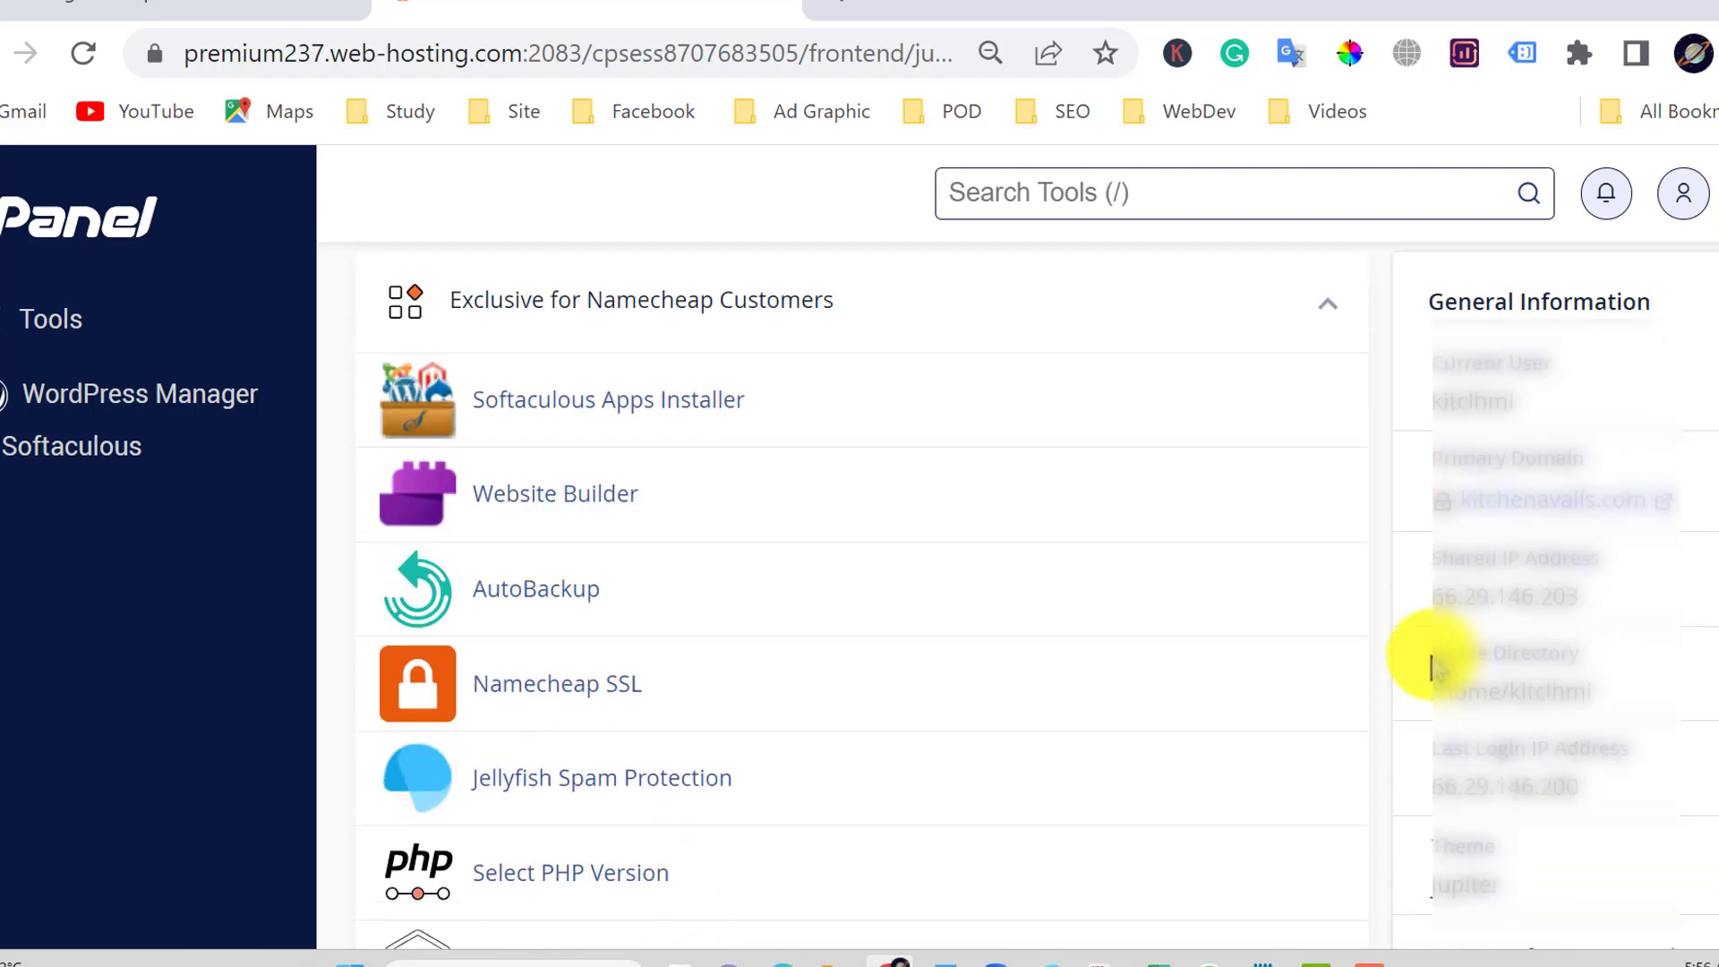
pyautogui.scroll(-2, 1431, 667)
pyautogui.scroll(-2, 1432, 667)
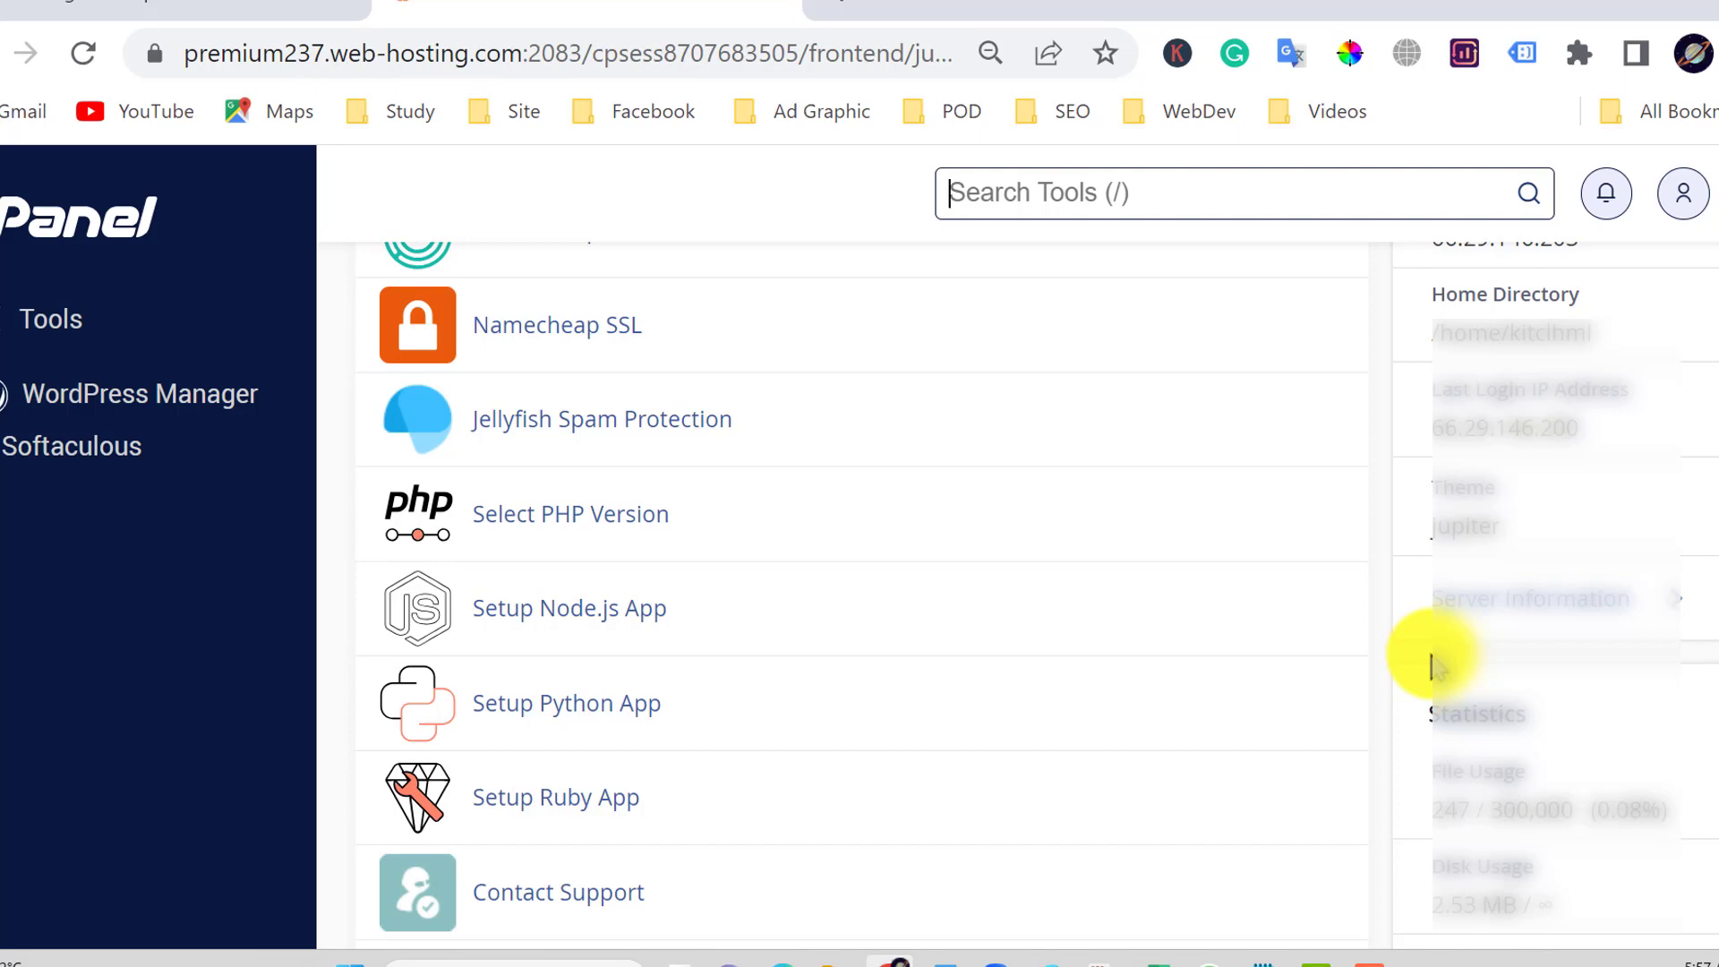
pyautogui.scroll(-2, 1432, 667)
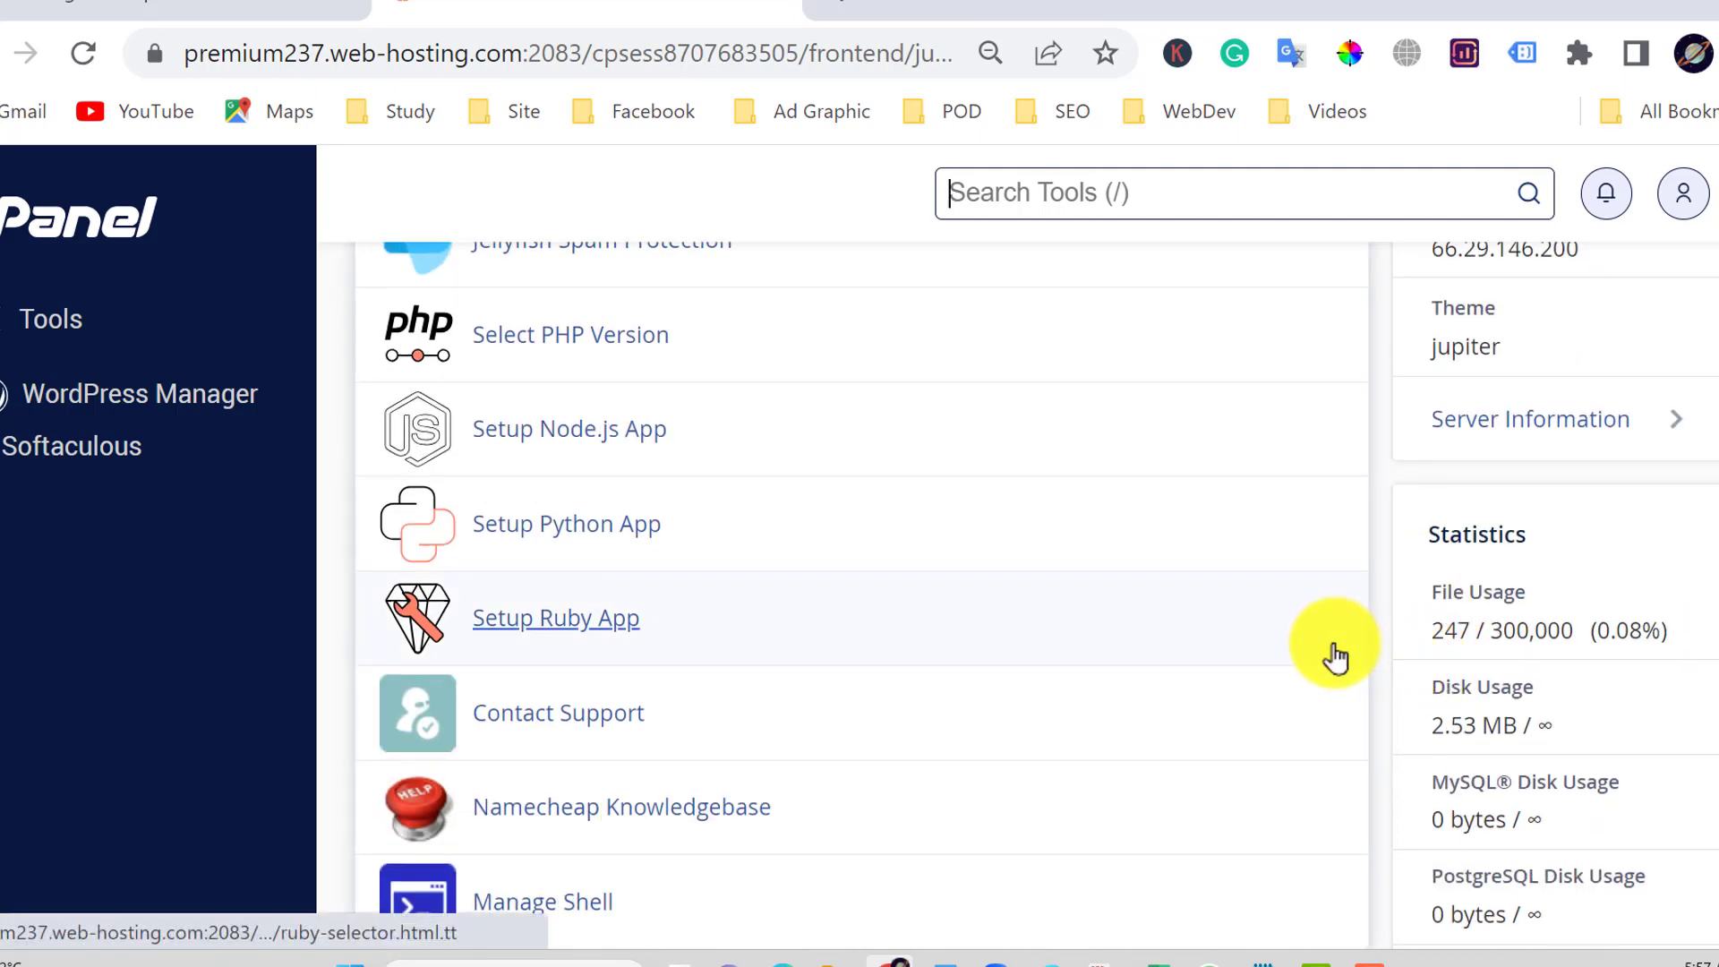
pyautogui.scroll(-2, 1333, 657)
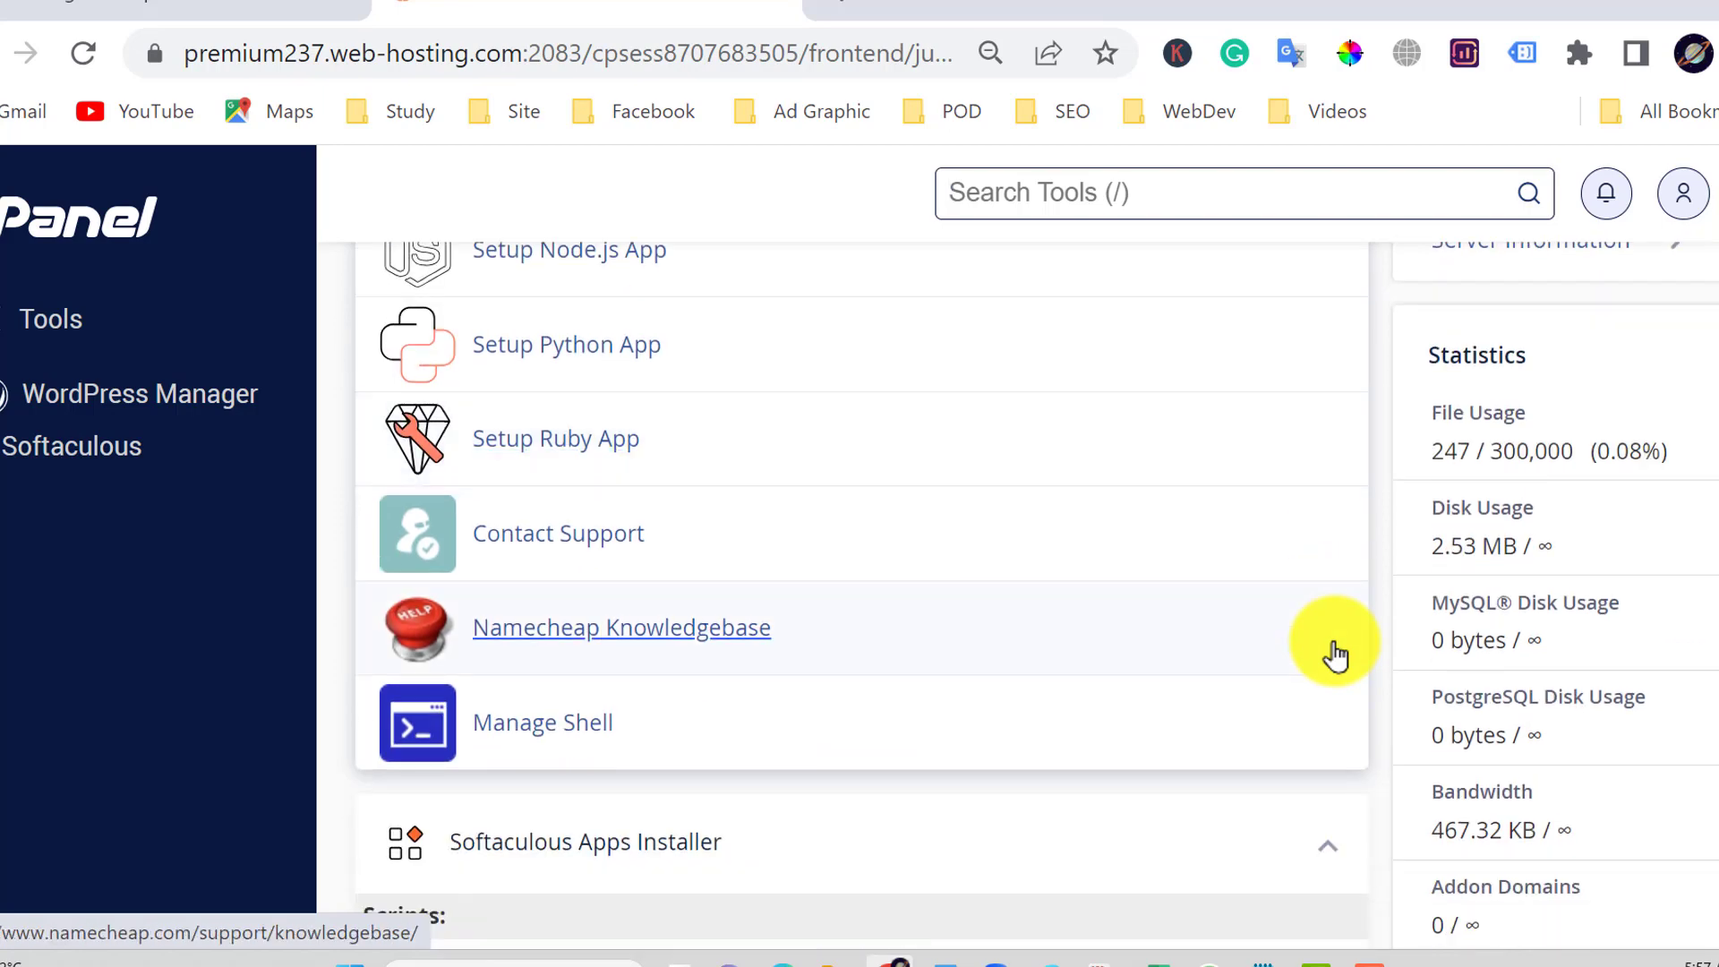
pyautogui.scroll(-2, 1334, 656)
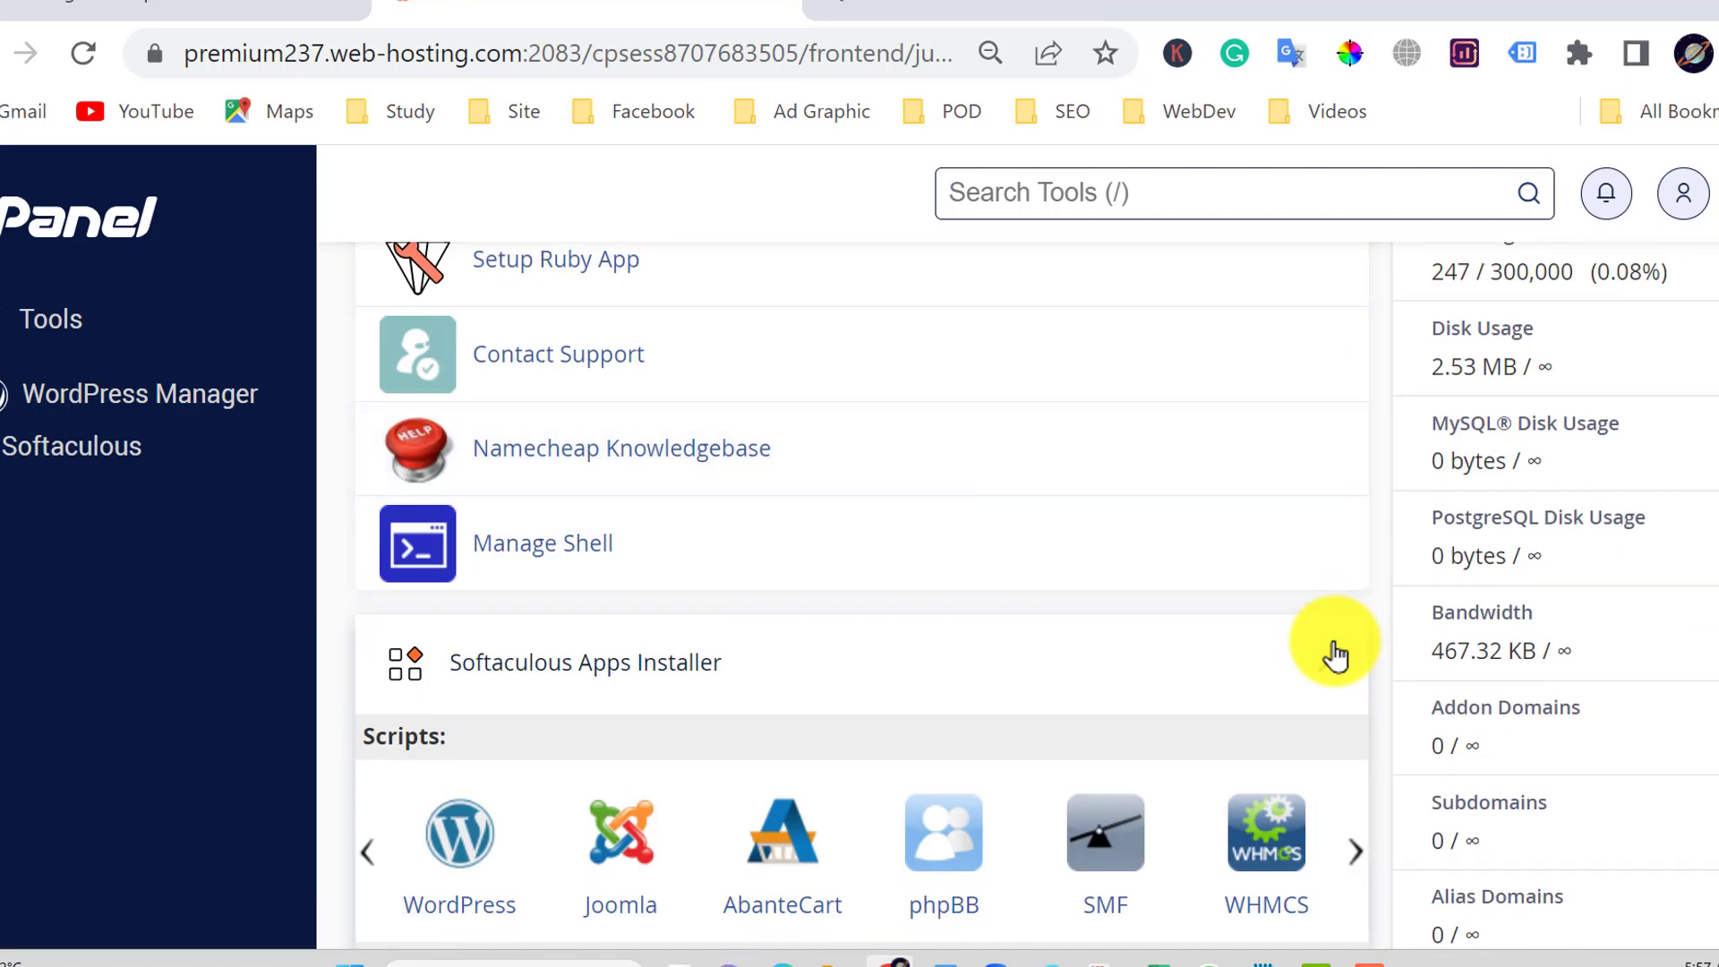
pyautogui.scroll(-2, 1334, 656)
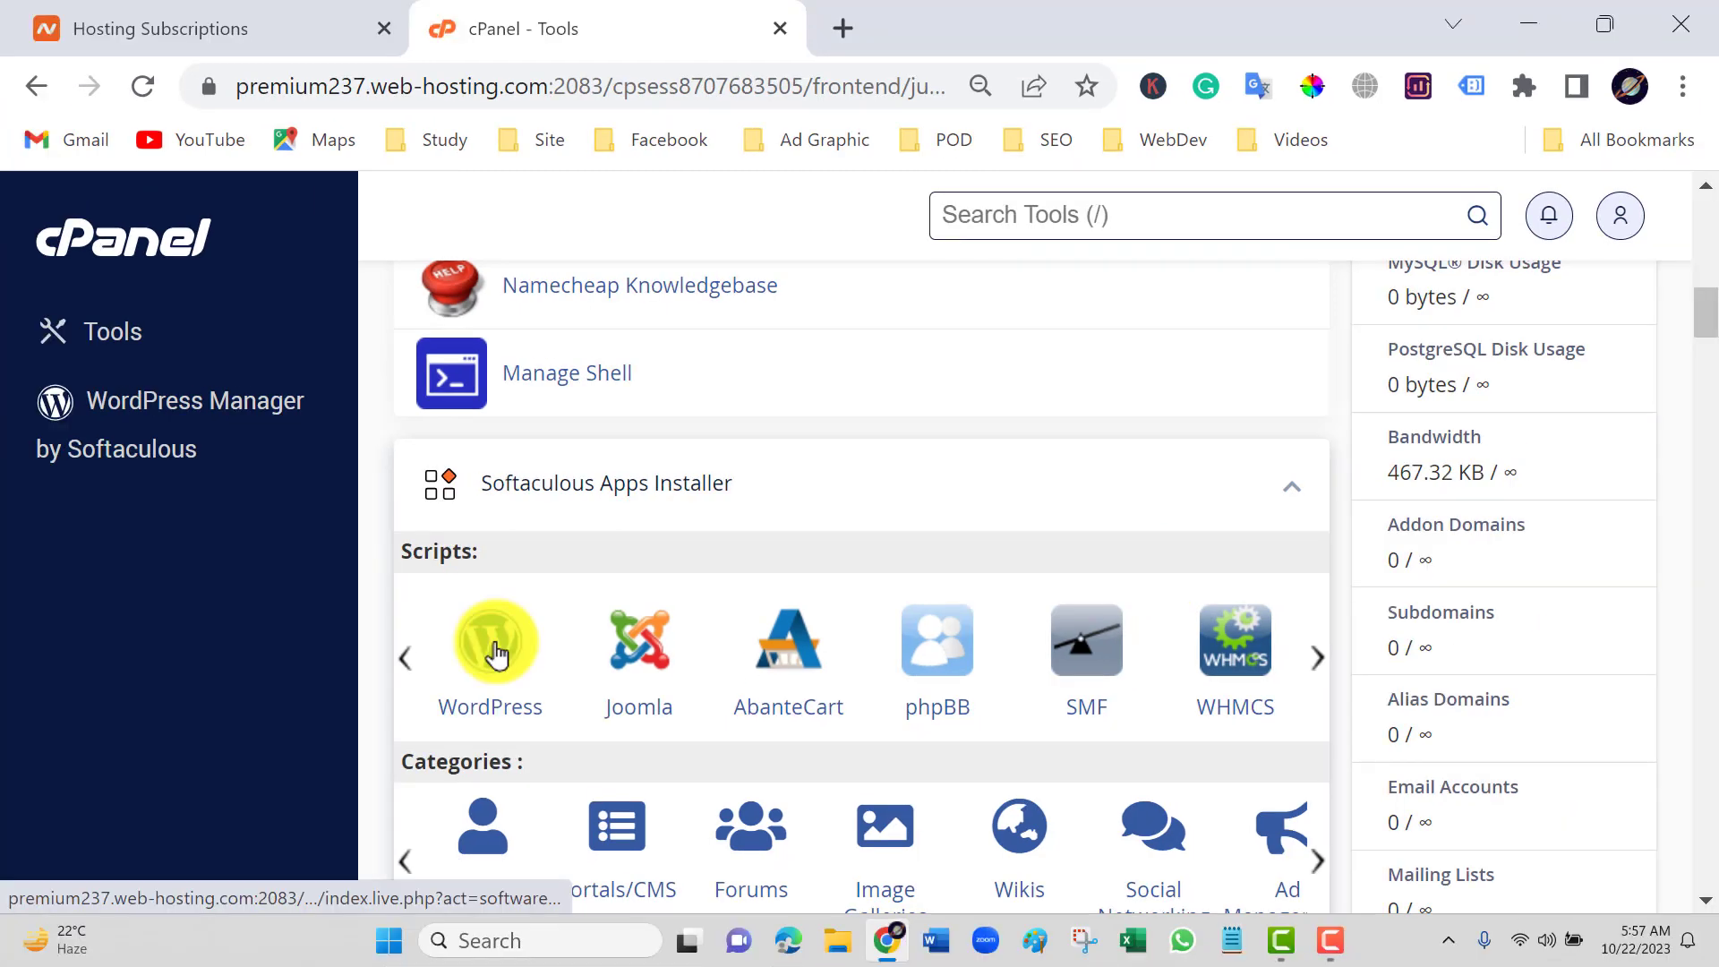
pyautogui.click(467, 668)
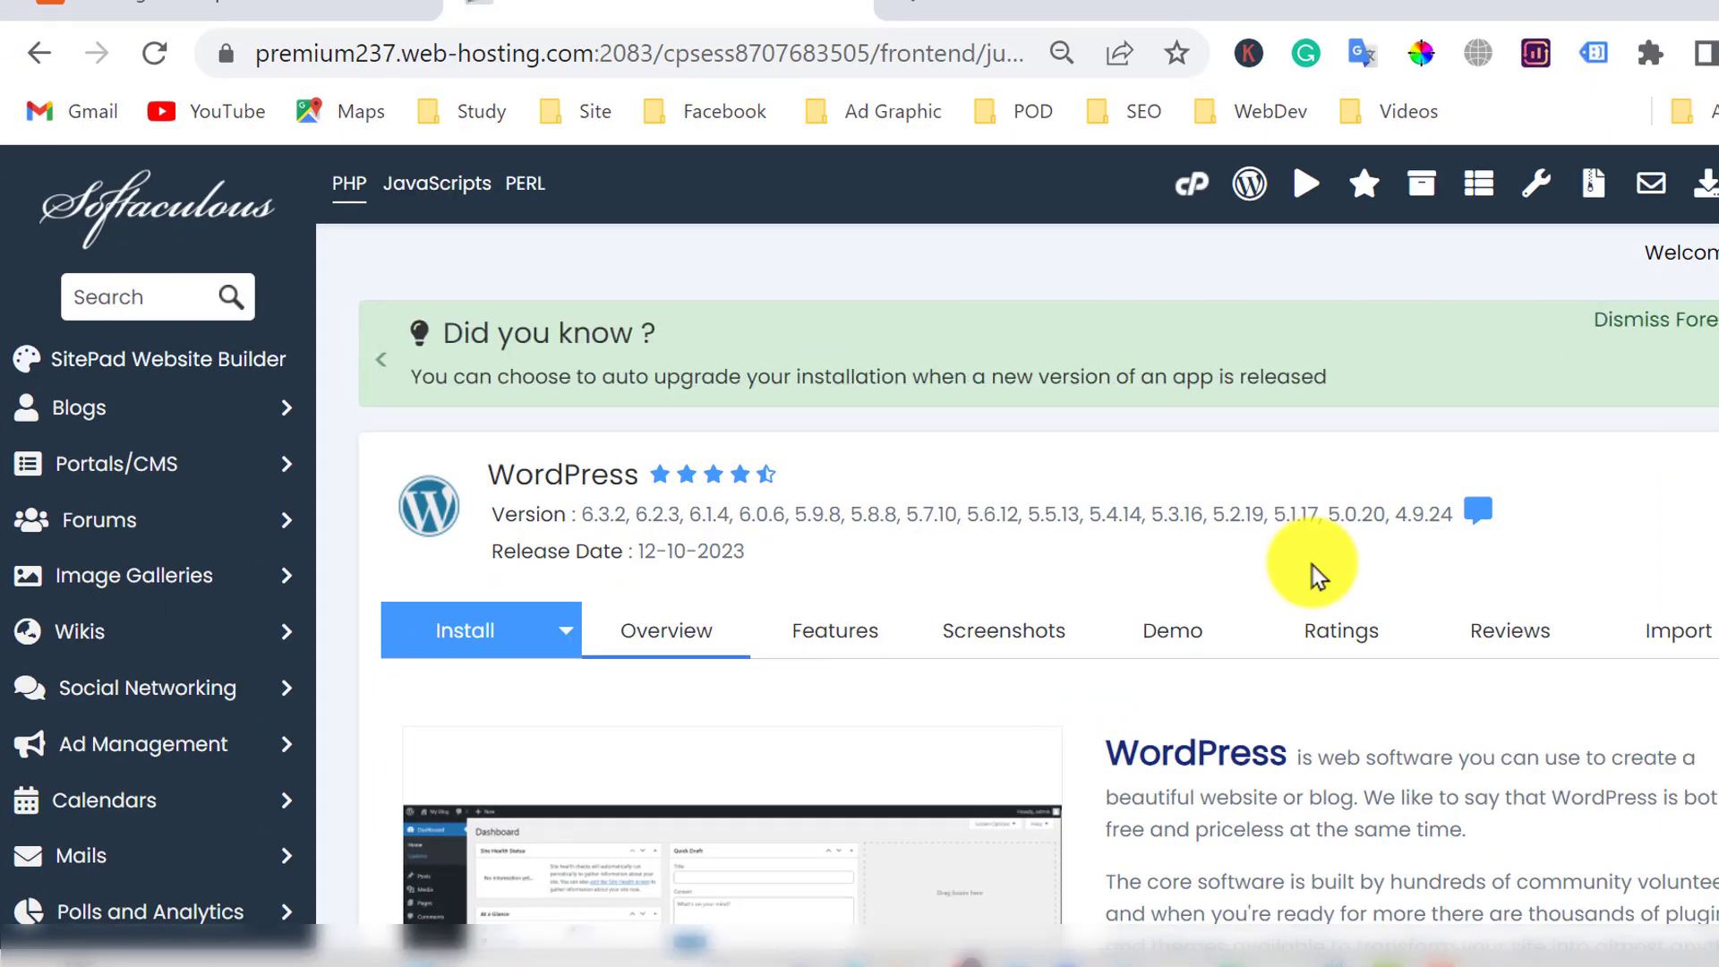
pyautogui.scroll(-3, 1319, 576)
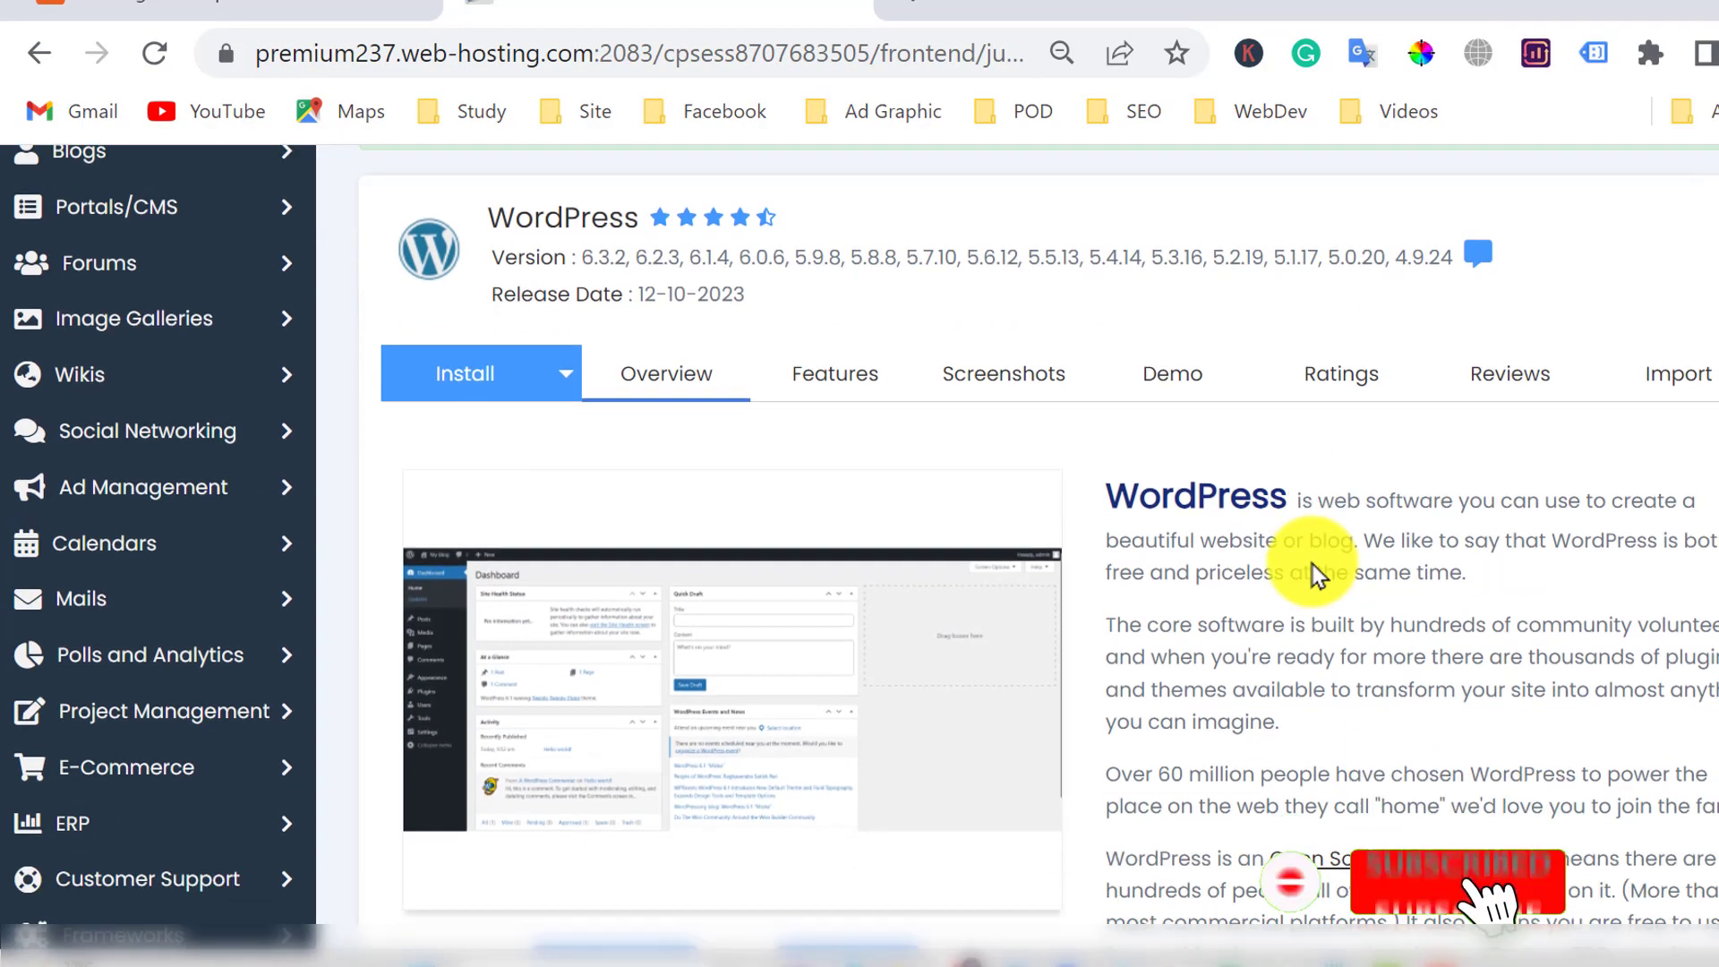
# - Read through the WordPress overview down to its space requirements and software support details
pyautogui.scroll(-1, 1315, 569)
pyautogui.scroll(-4, 1311, 564)
pyautogui.scroll(2, 1315, 573)
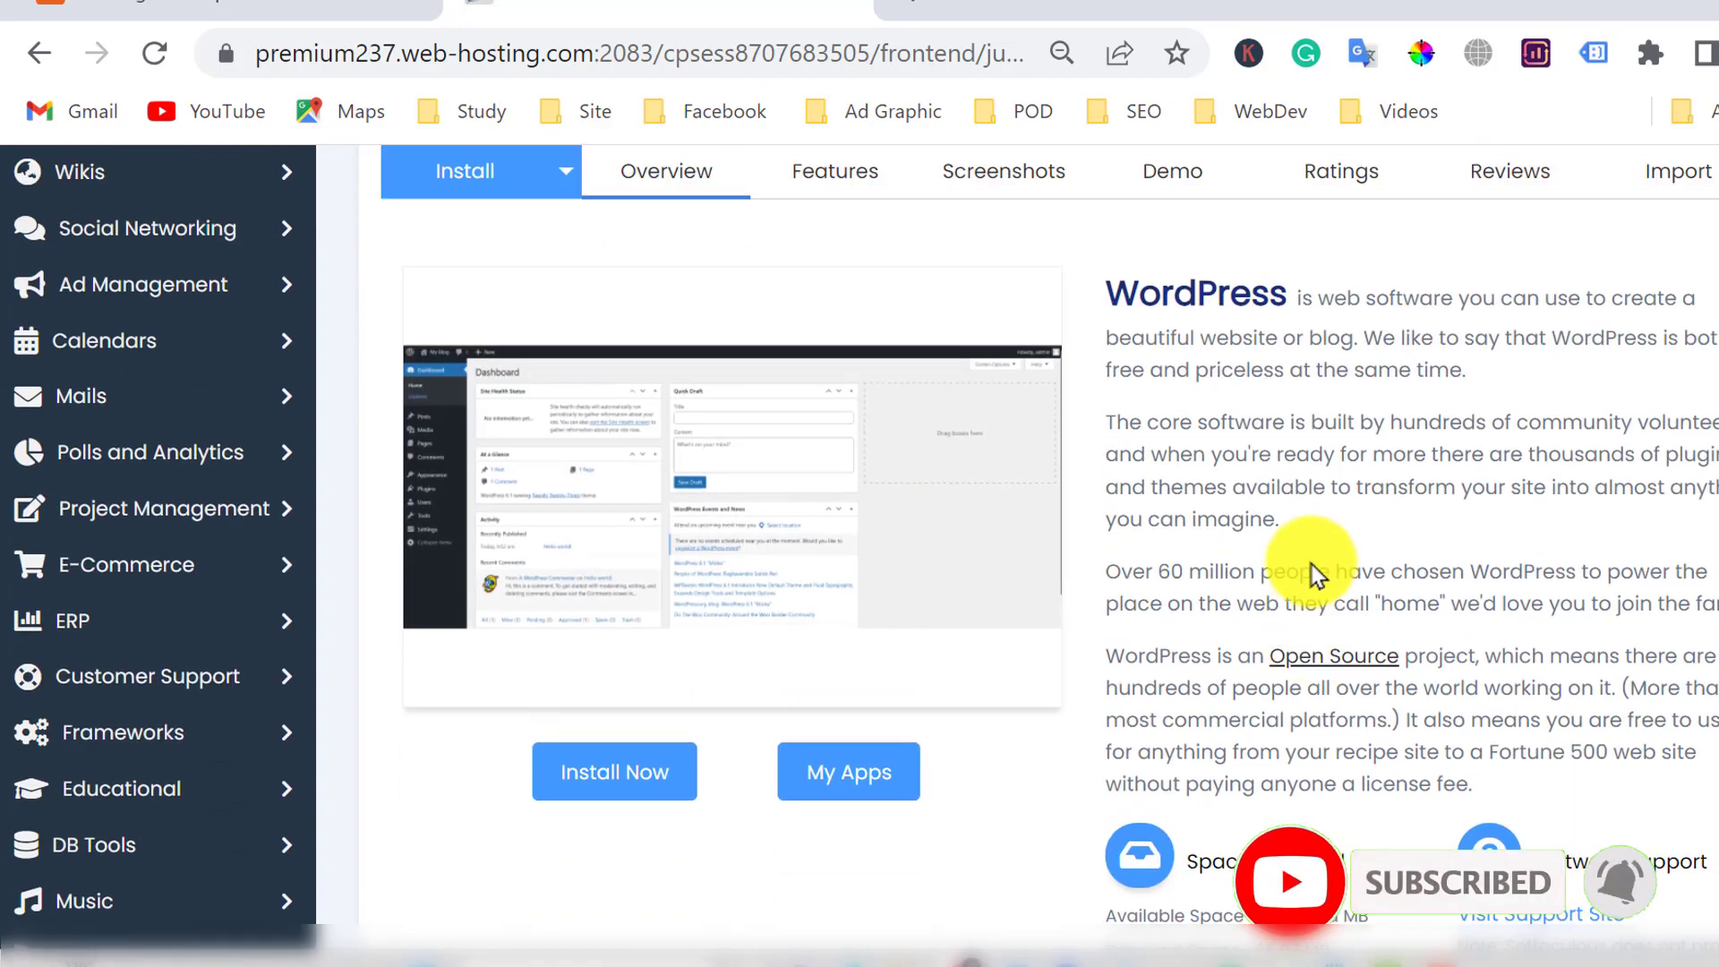
pyautogui.scroll(1, 1316, 573)
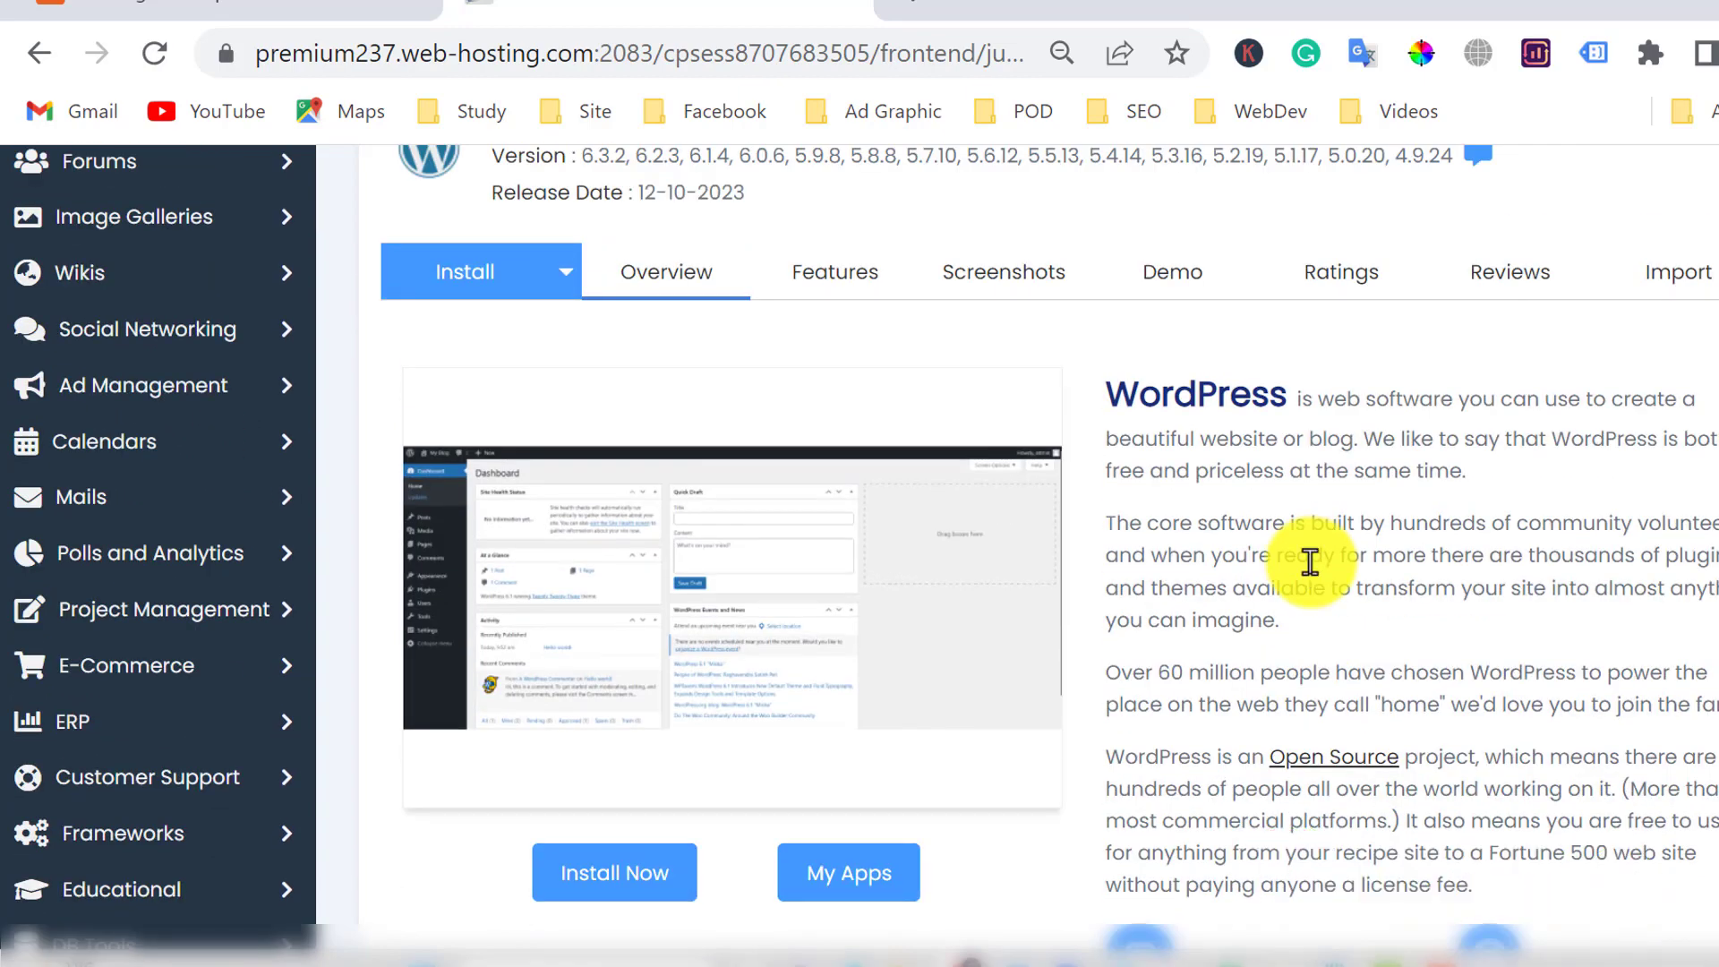
pyautogui.scroll(-4, 1310, 561)
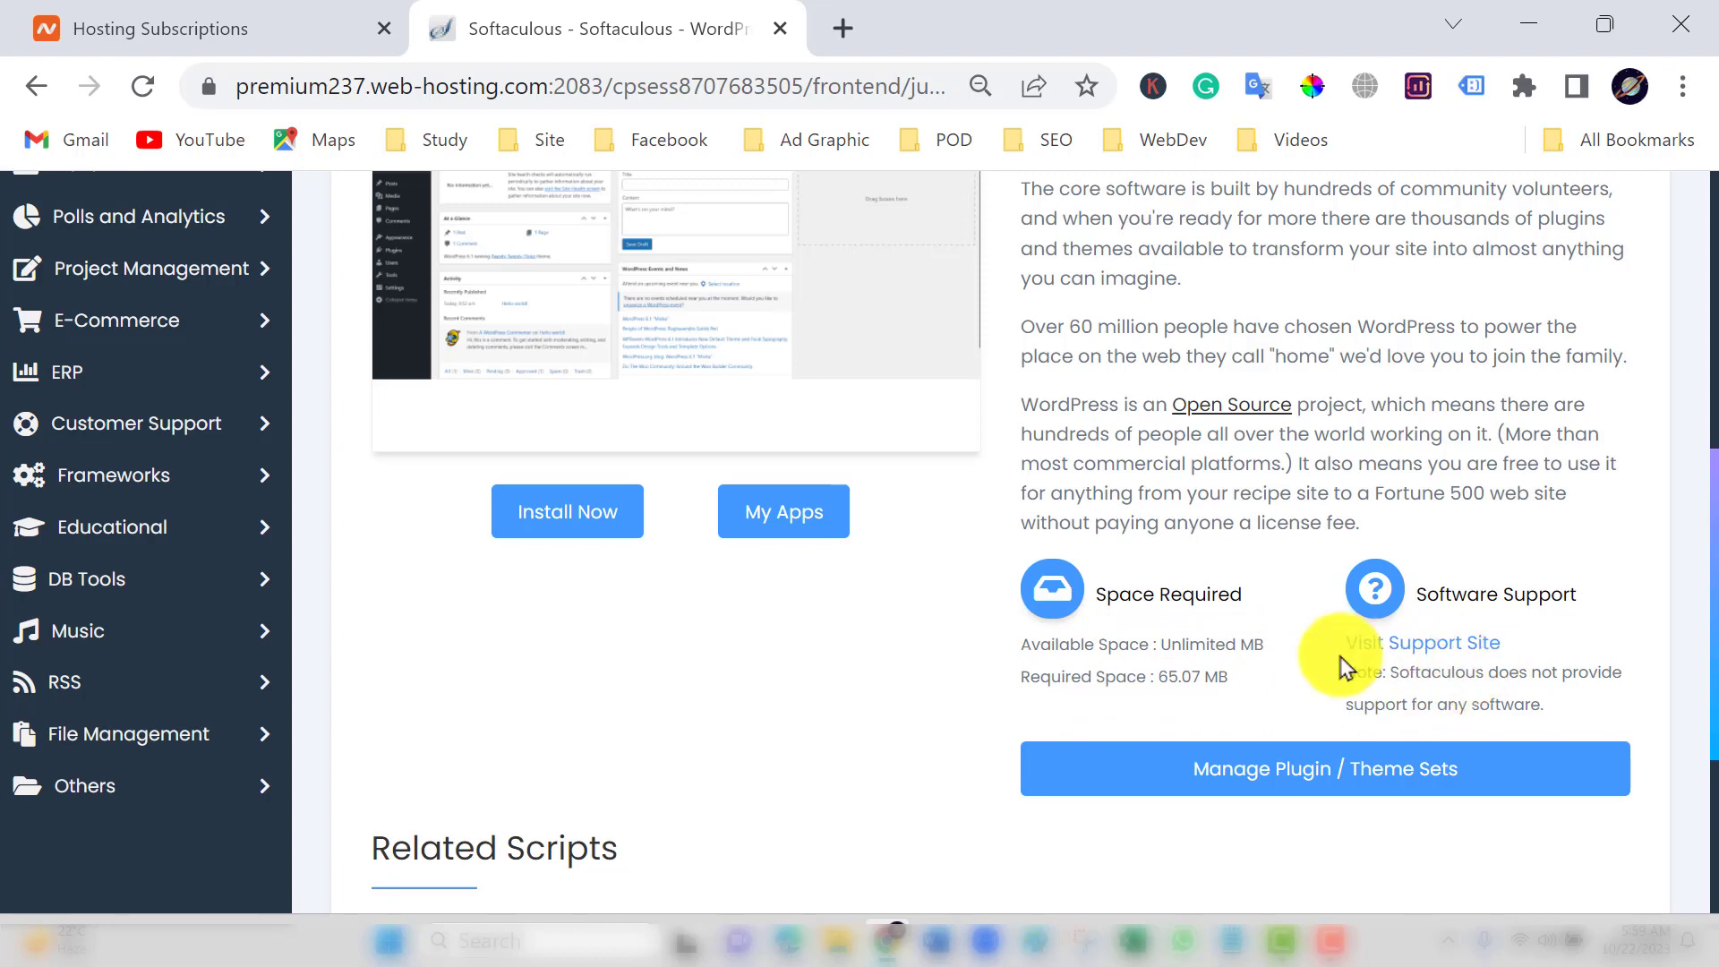
# - Open the WordPress import form and examine its options for importing an installation from this server
pyautogui.scroll(-2, 1319, 654)
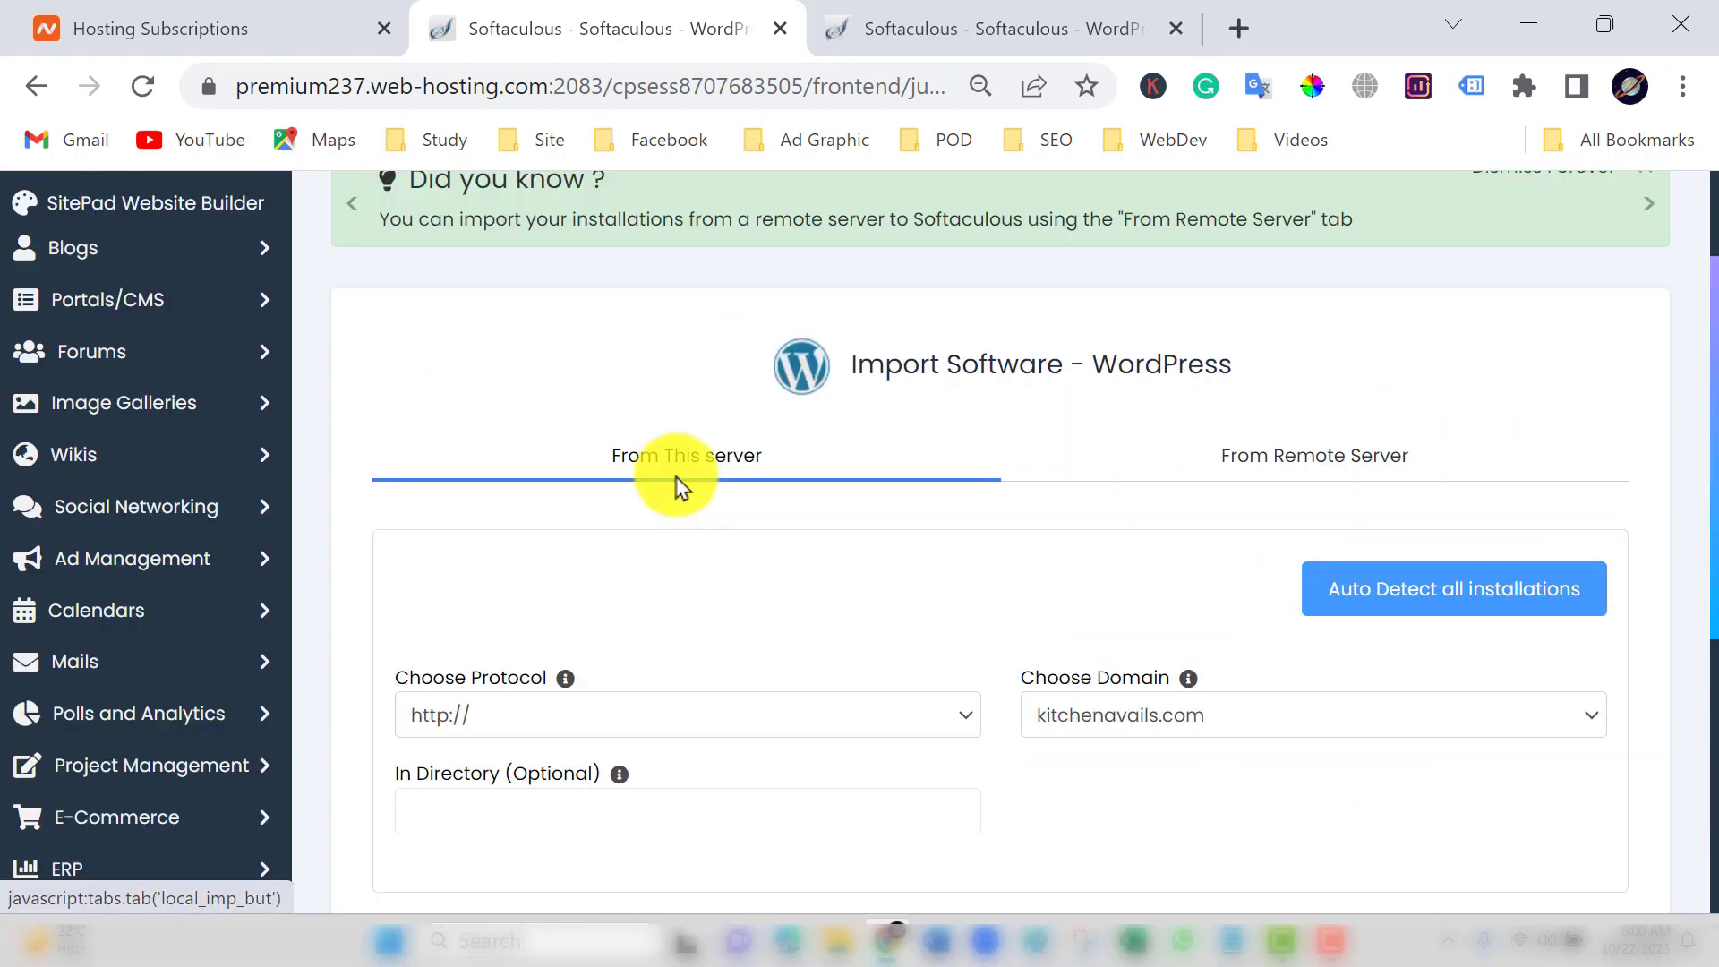
pyautogui.scroll(-1, 675, 476)
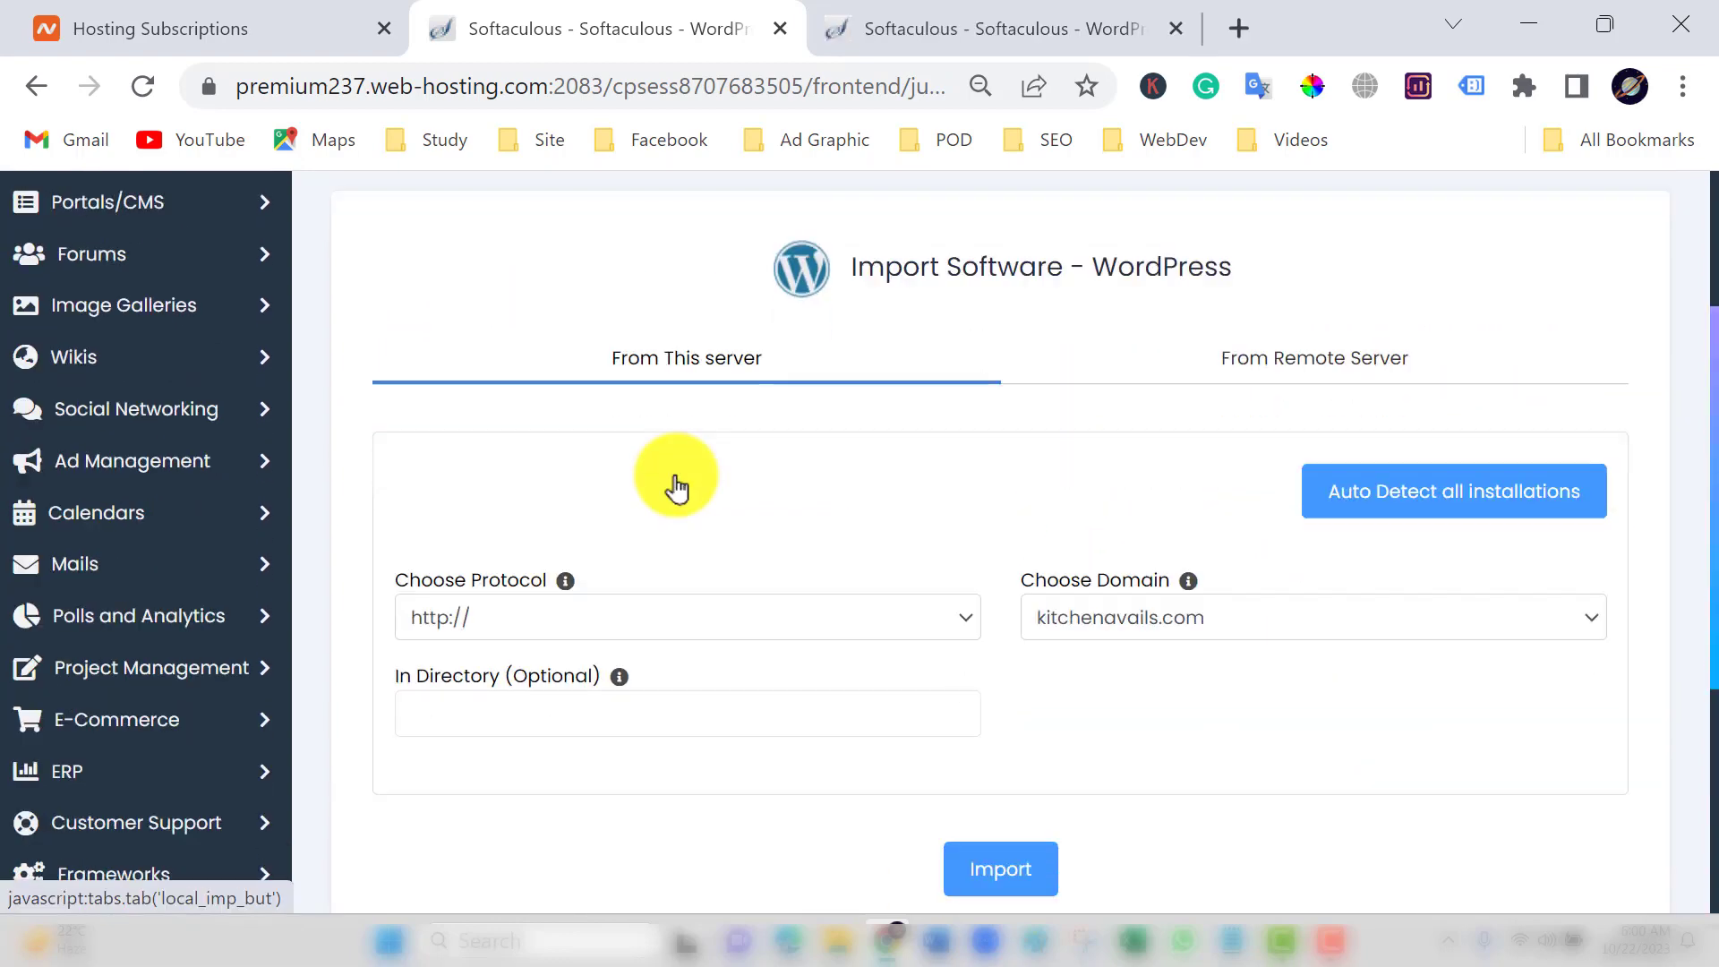
pyautogui.scroll(1, 675, 476)
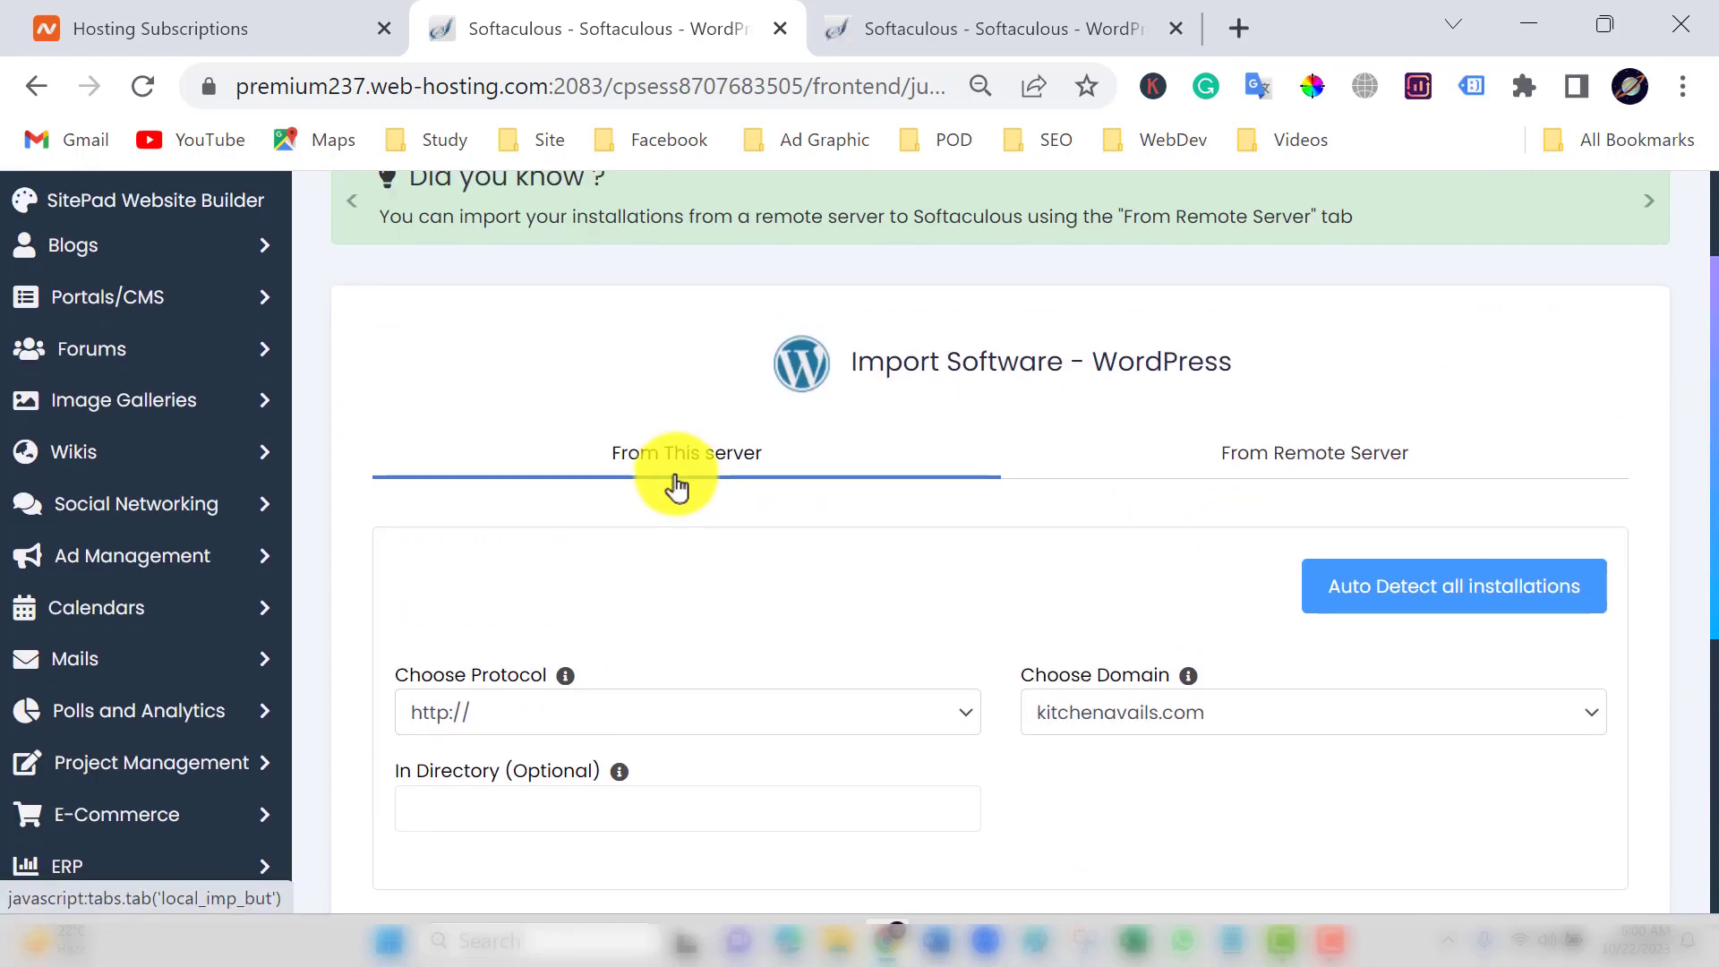
pyautogui.scroll(-2, 676, 479)
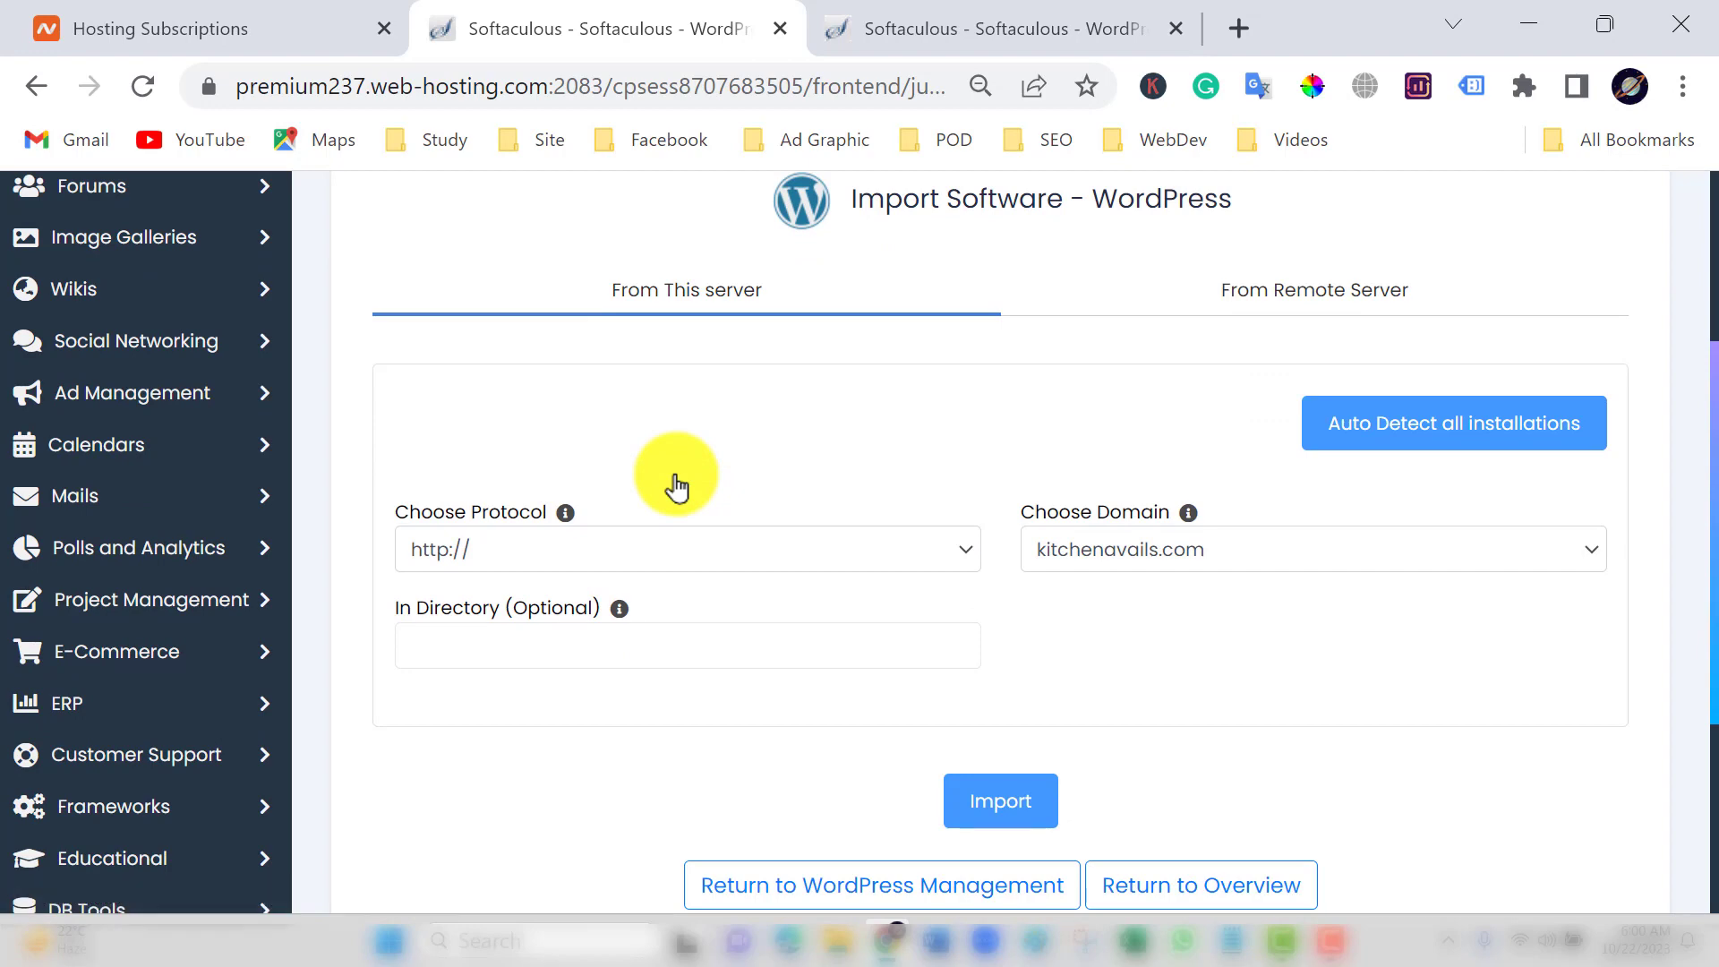
pyautogui.scroll(-2, 675, 475)
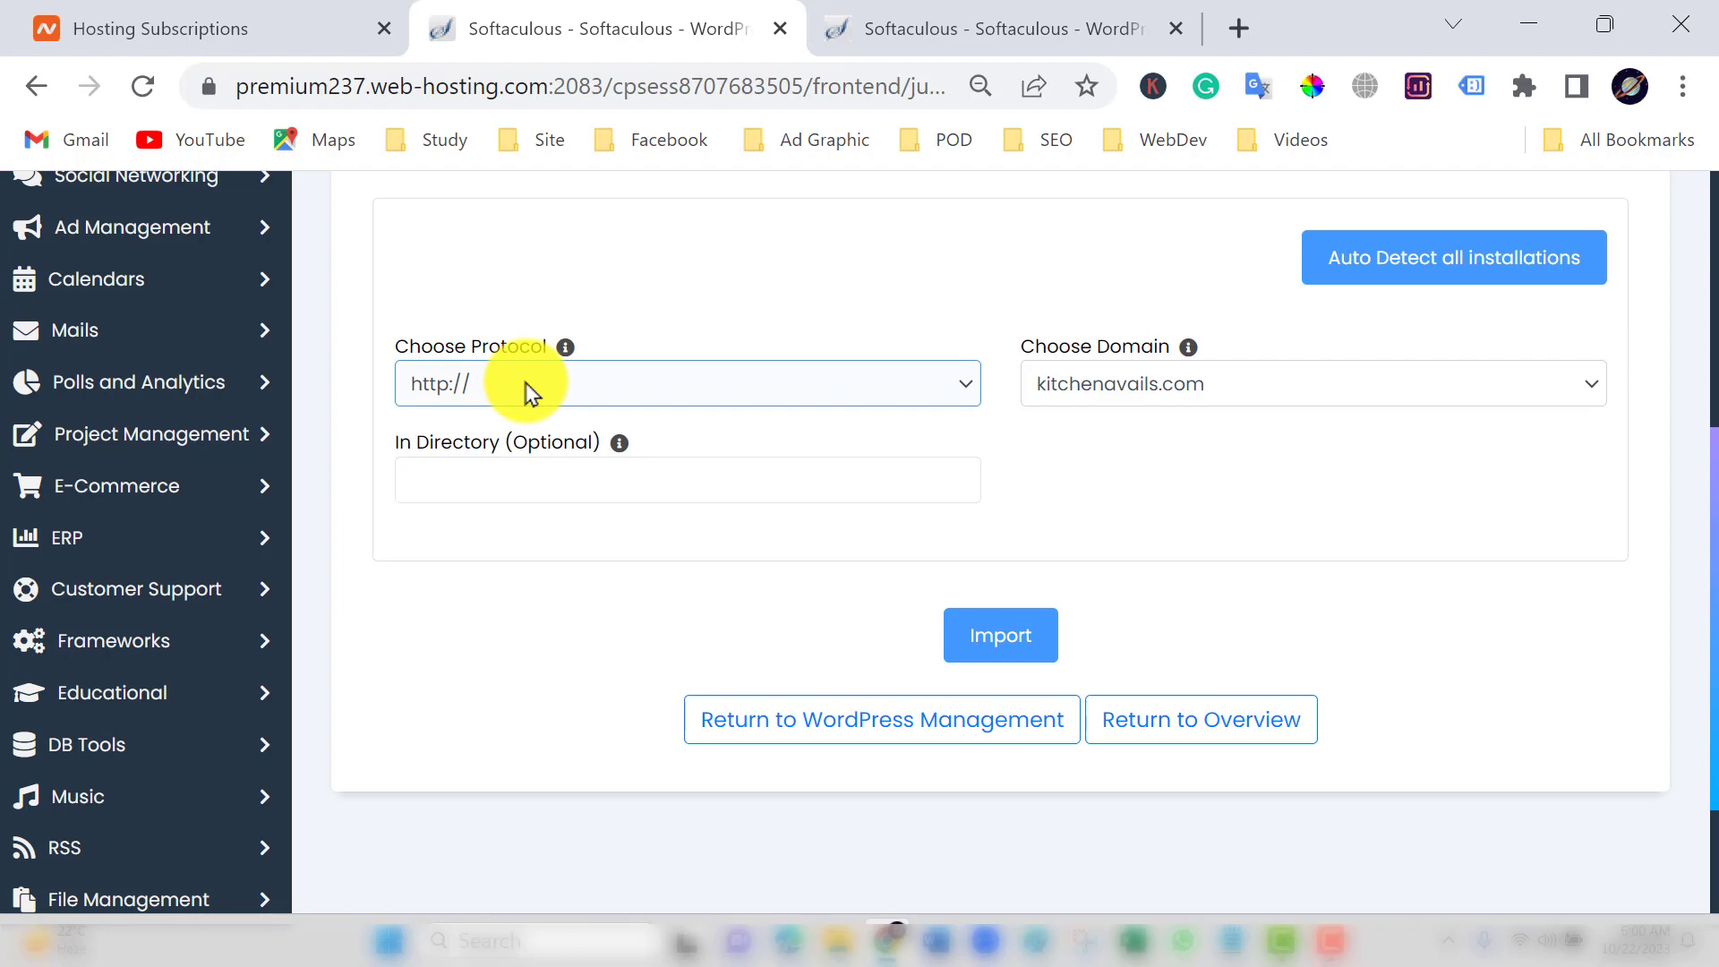
pyautogui.scroll(4, 525, 384)
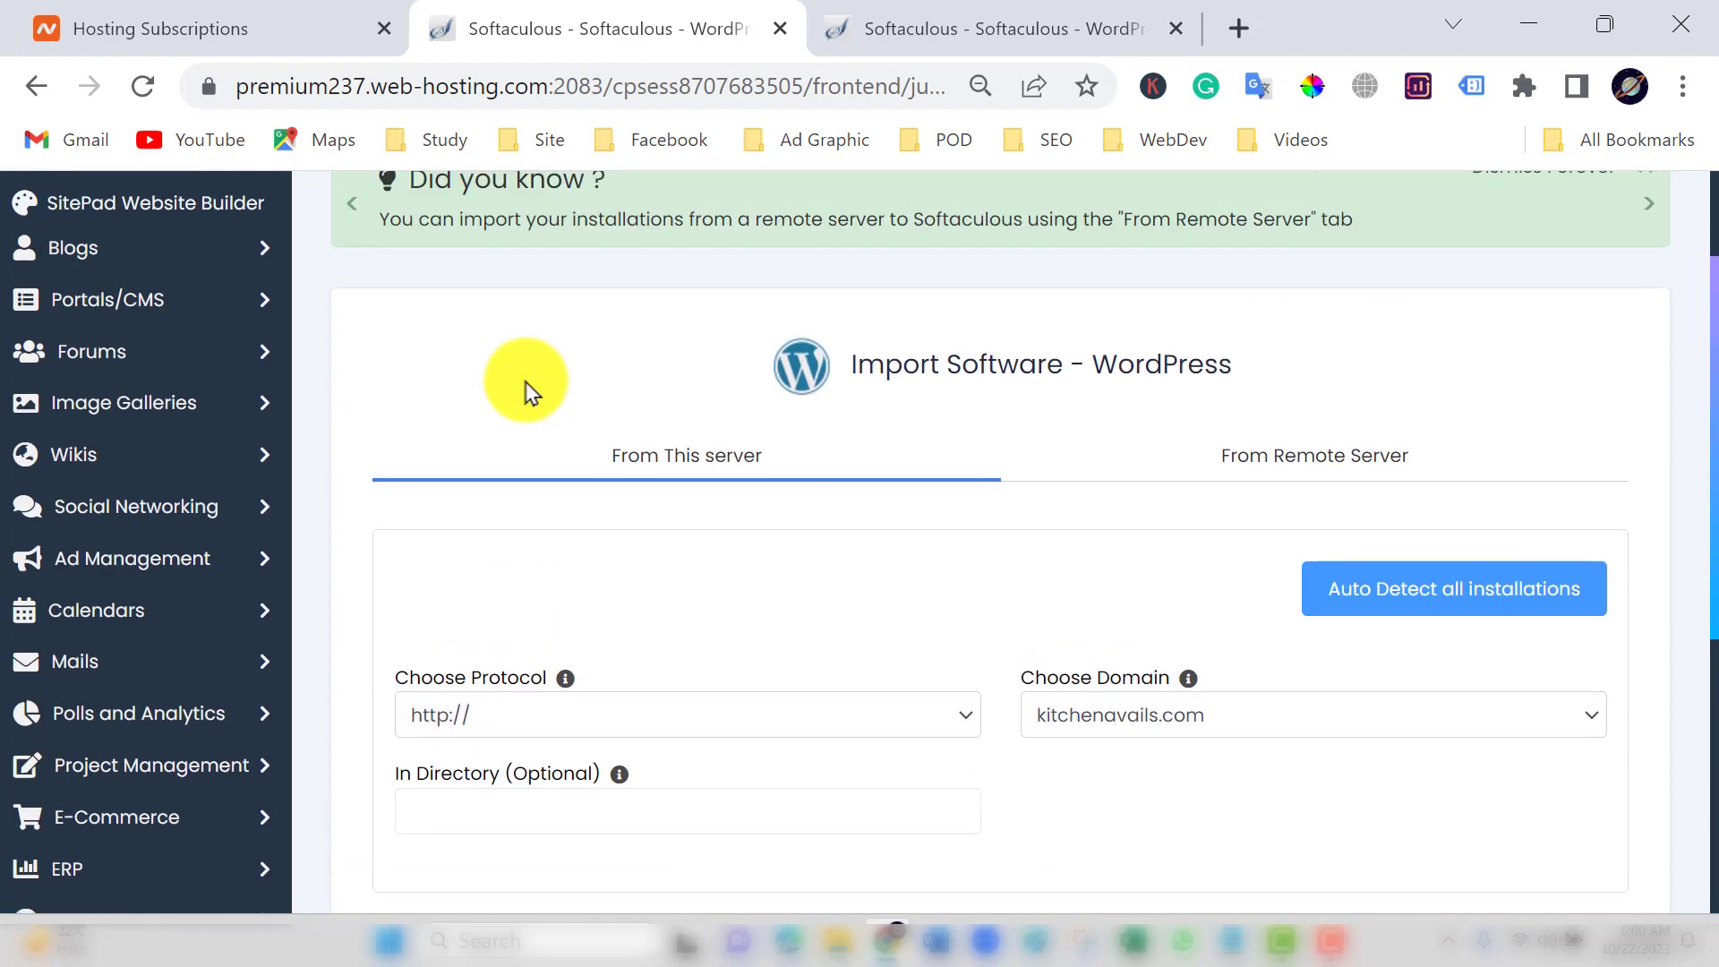
pyautogui.scroll(-2, 525, 382)
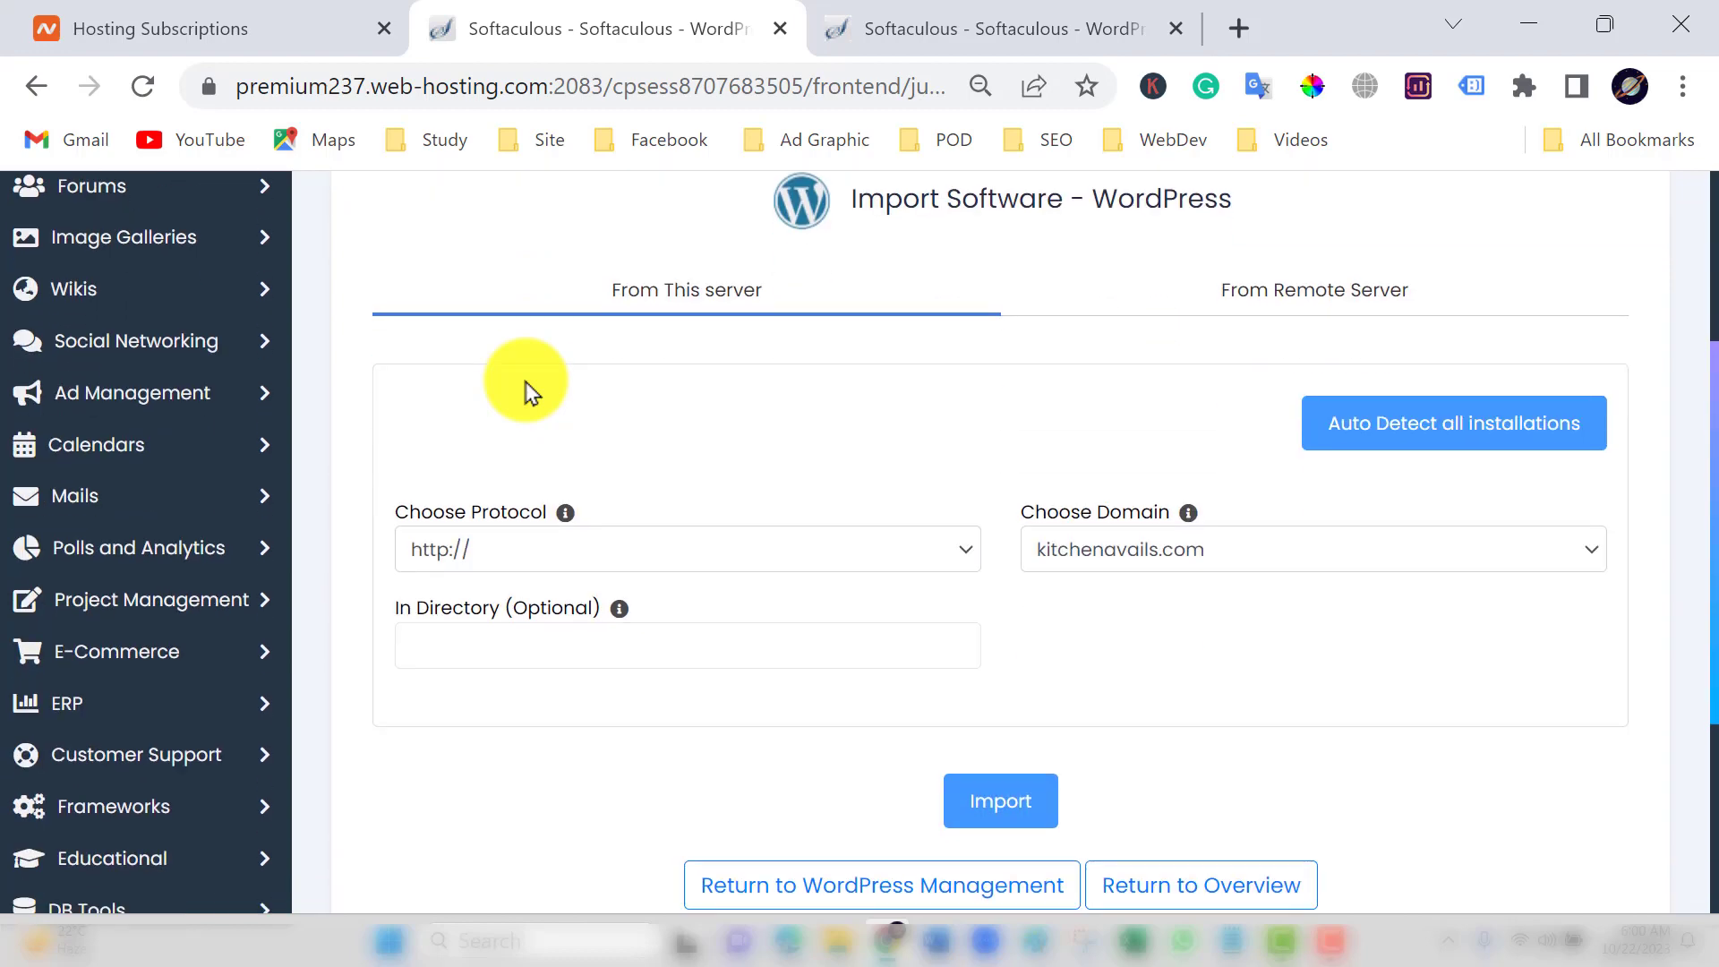
pyautogui.click(453, 557)
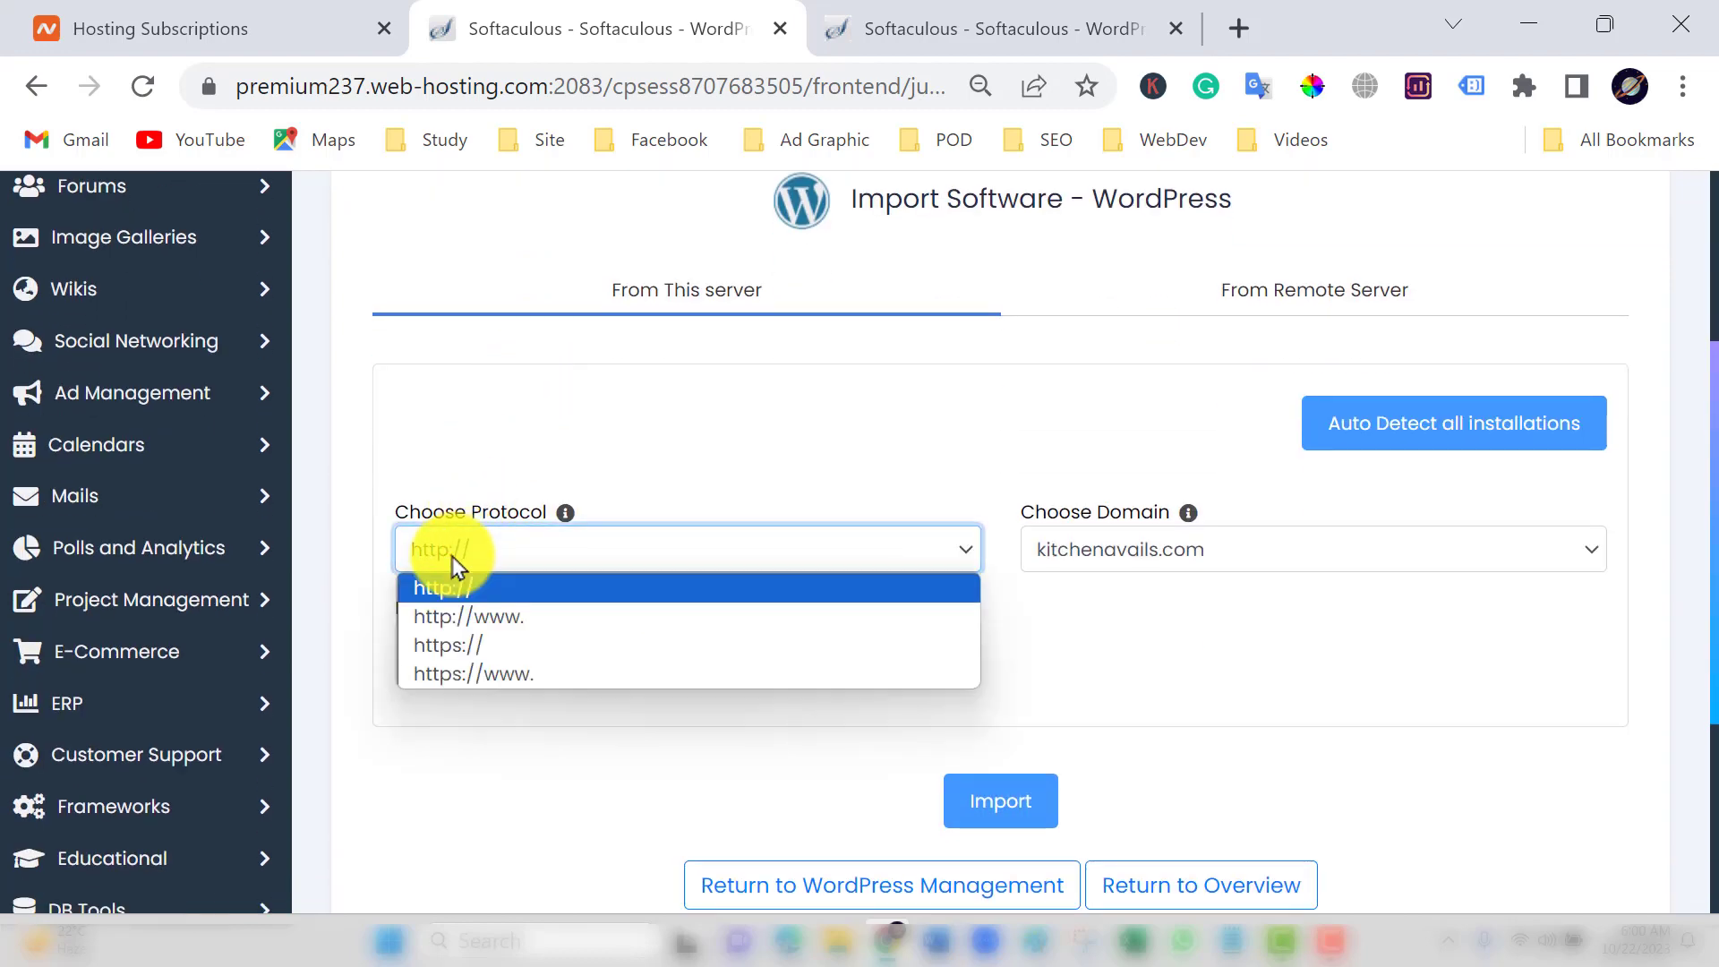
pyautogui.click(474, 646)
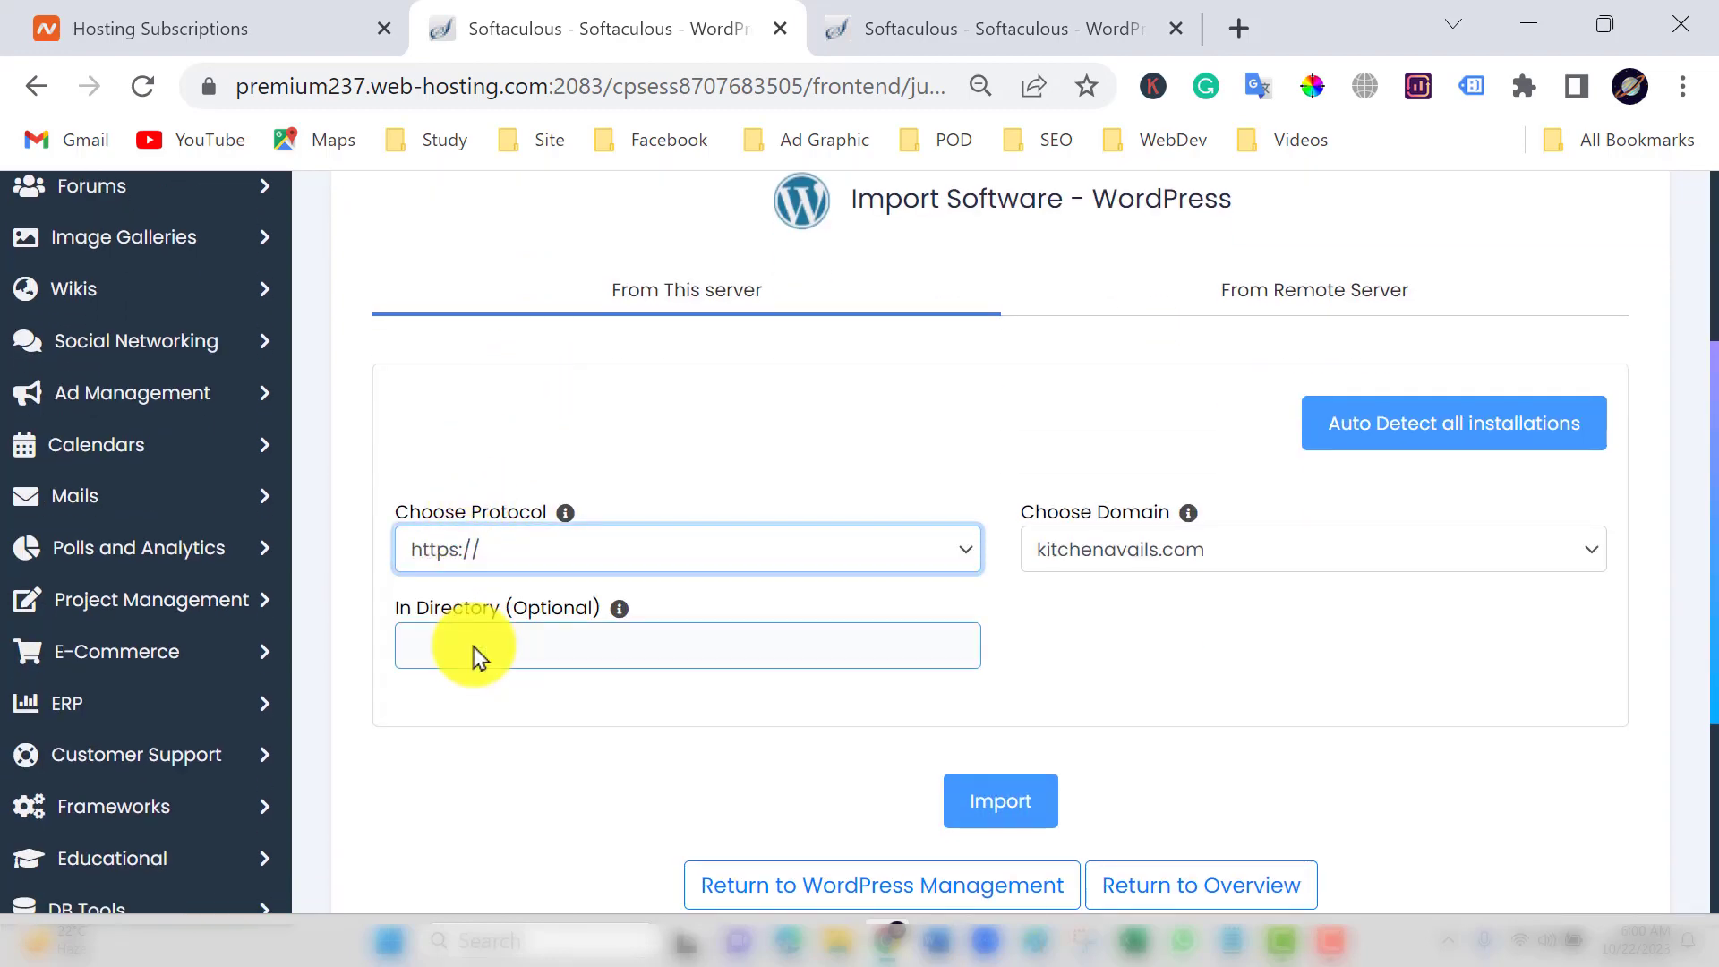
pyautogui.scroll(-2, 588, 695)
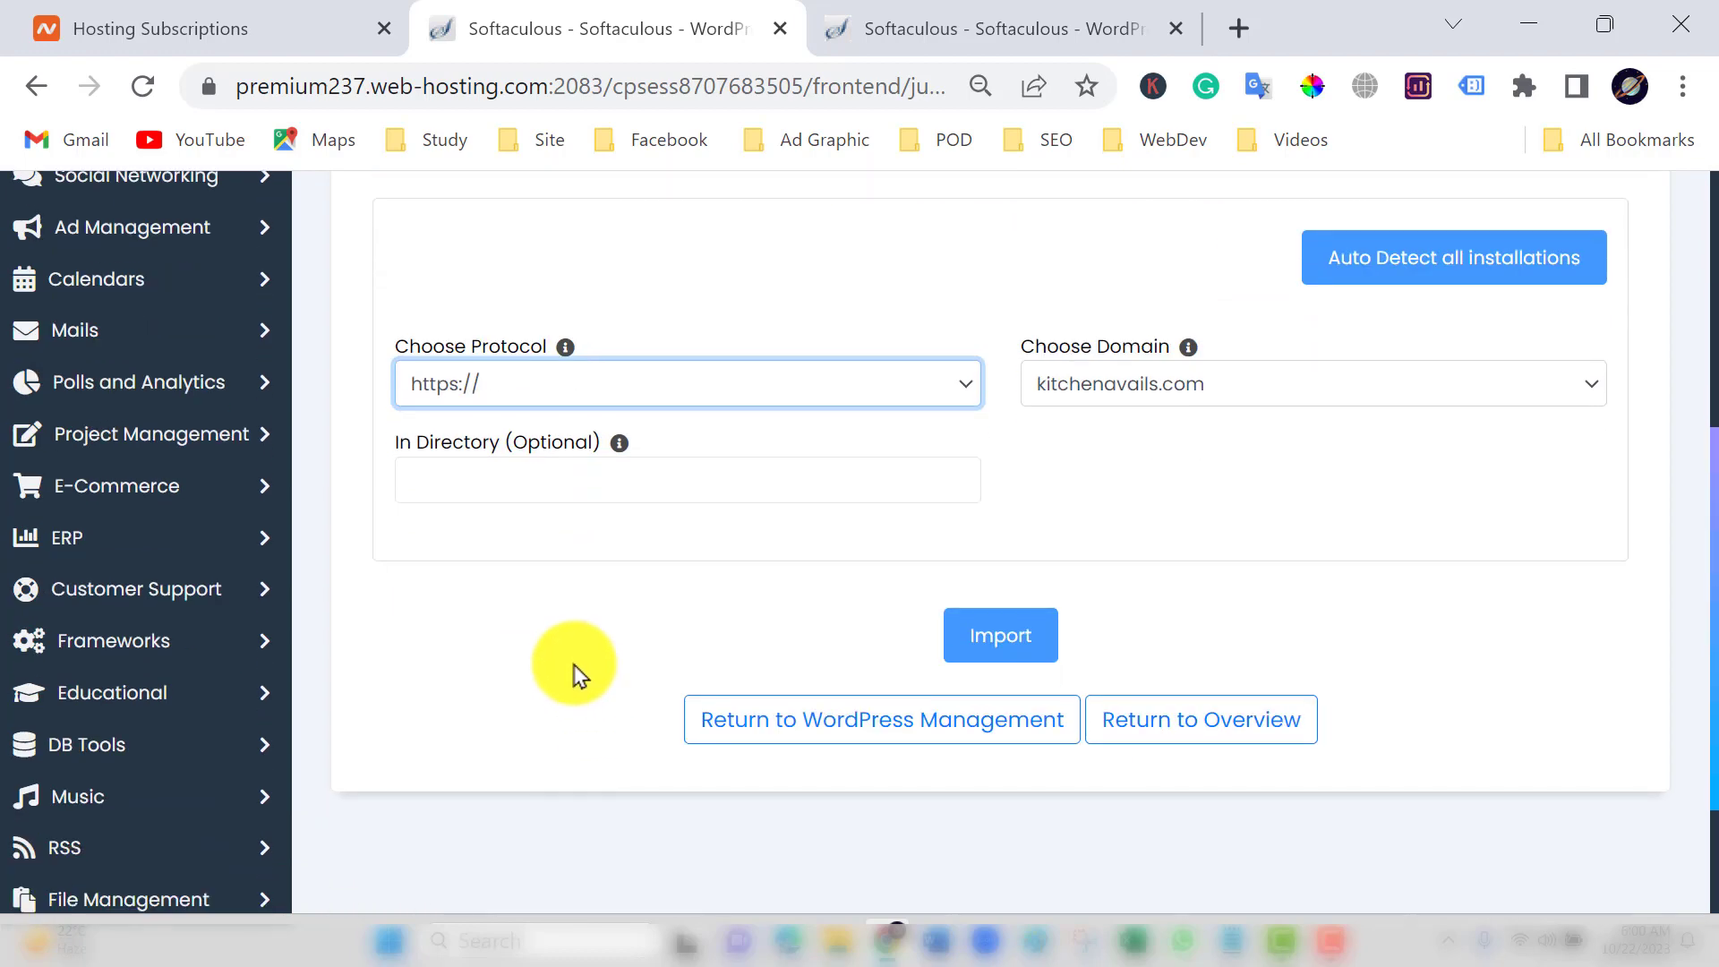
pyautogui.scroll(3, 573, 664)
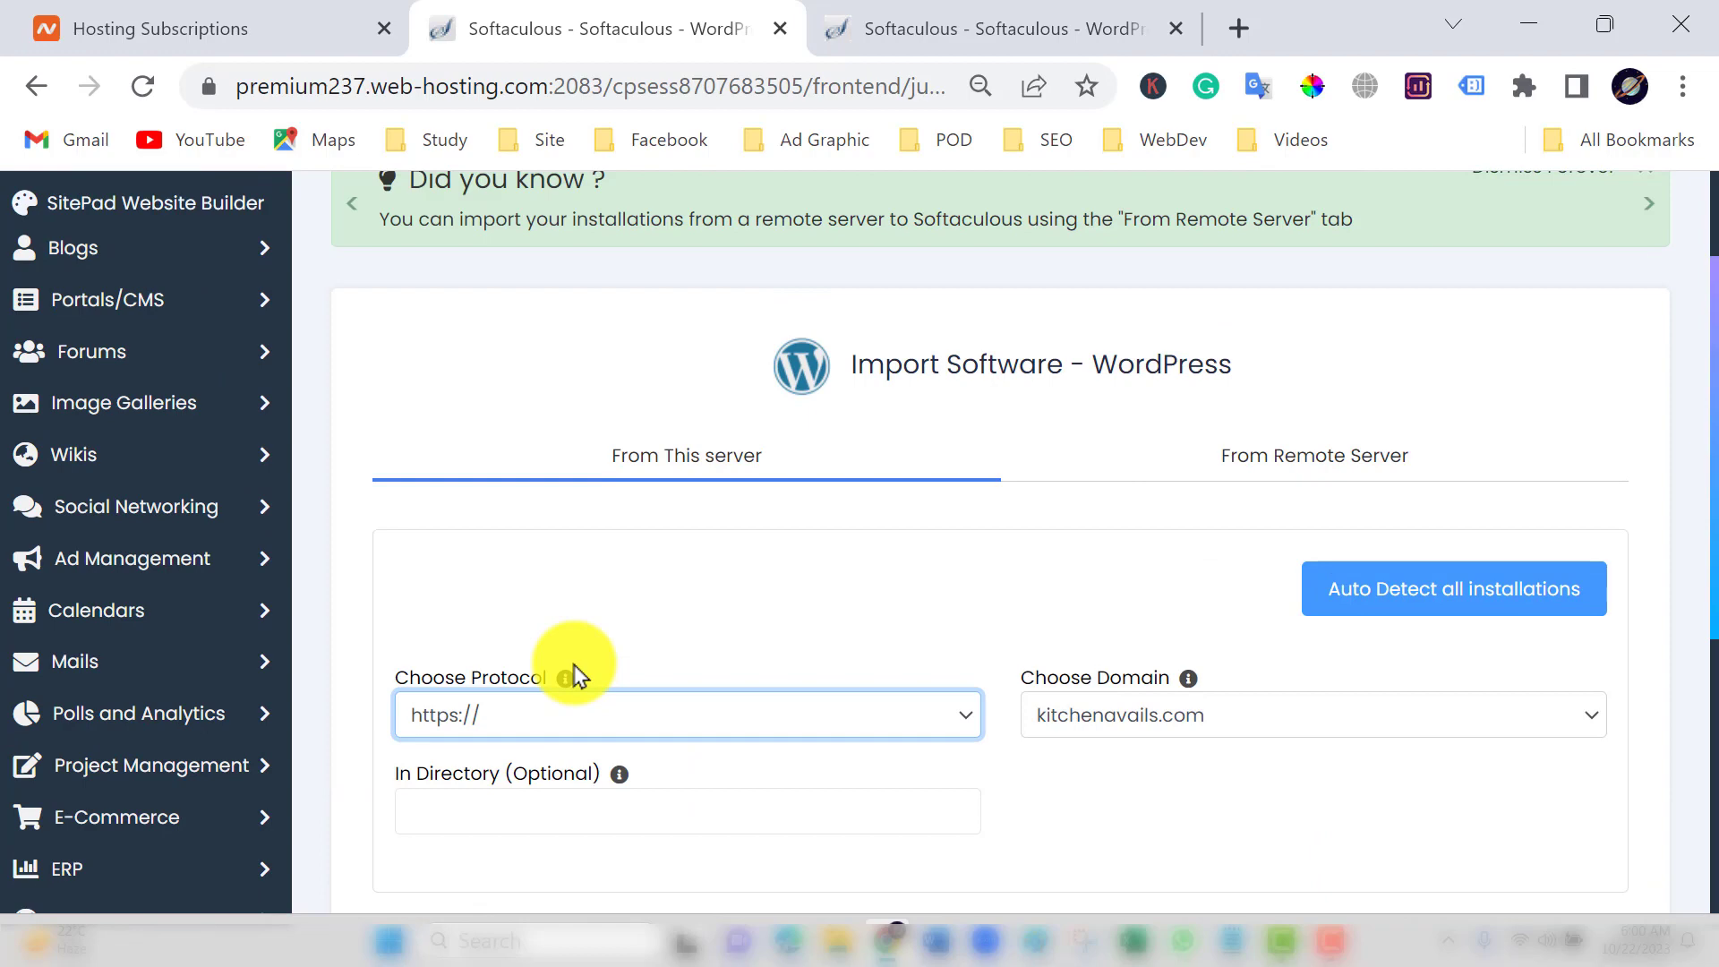
pyautogui.hotkey('ctrl', 'w')
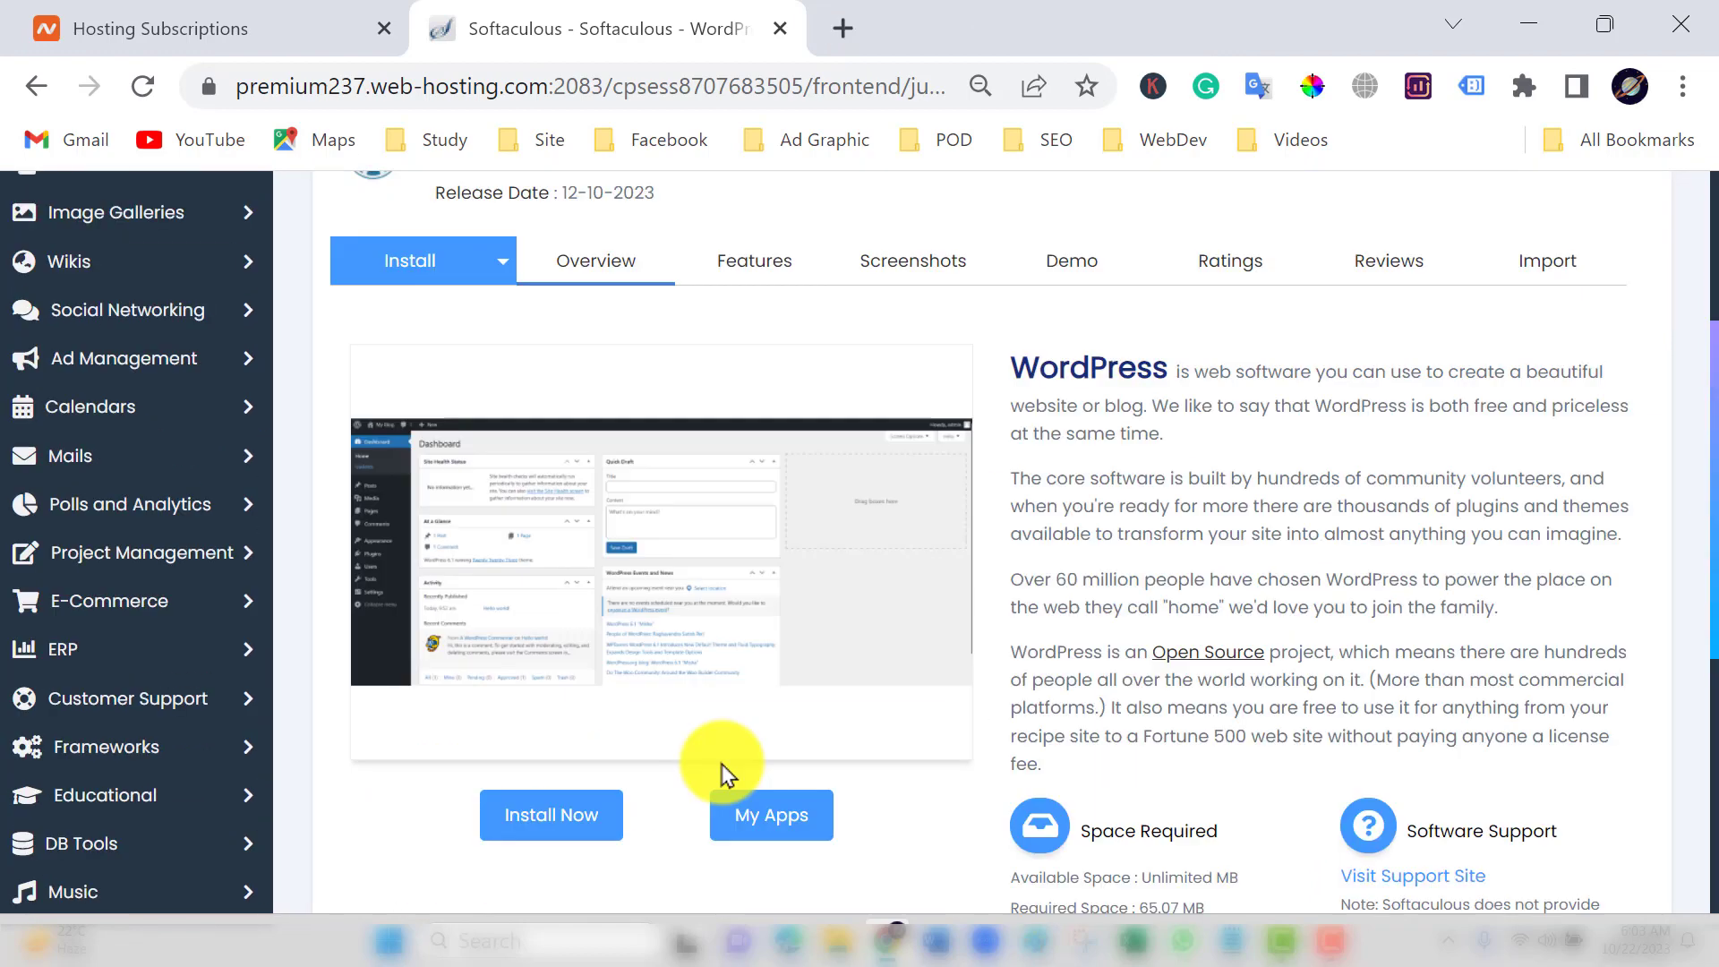
# - Open the WordPress installation form and choose version 6.3.2 with English as the language
pyautogui.click(549, 830)
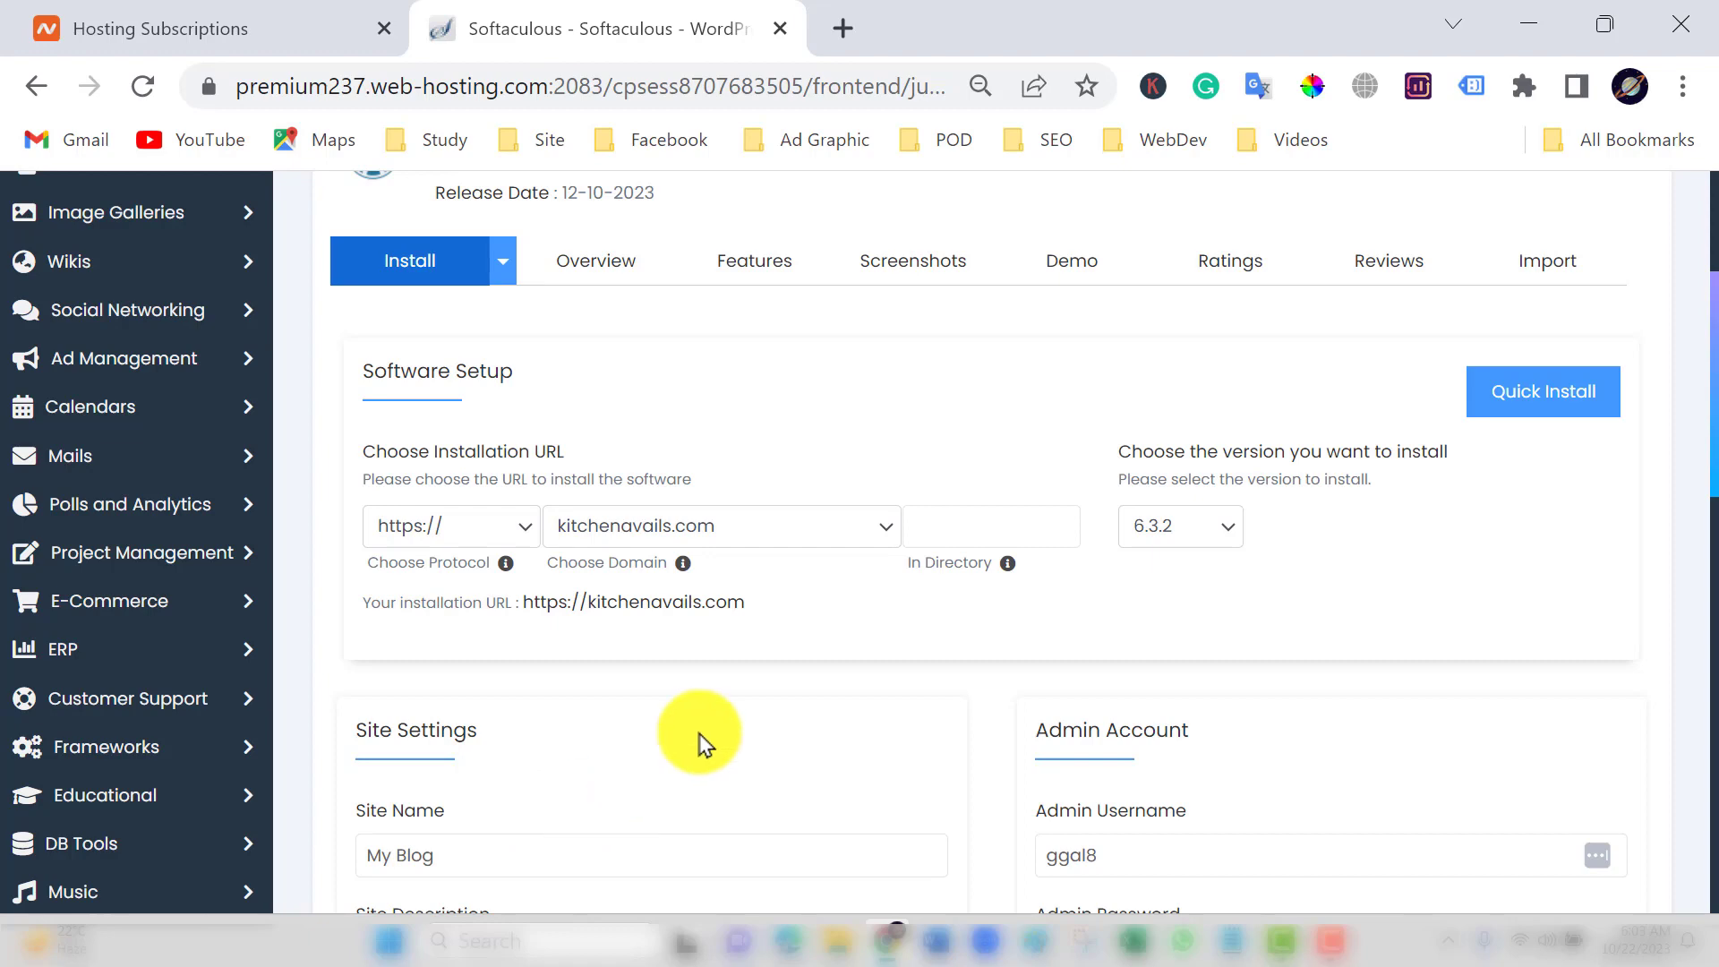
pyautogui.click(1223, 537)
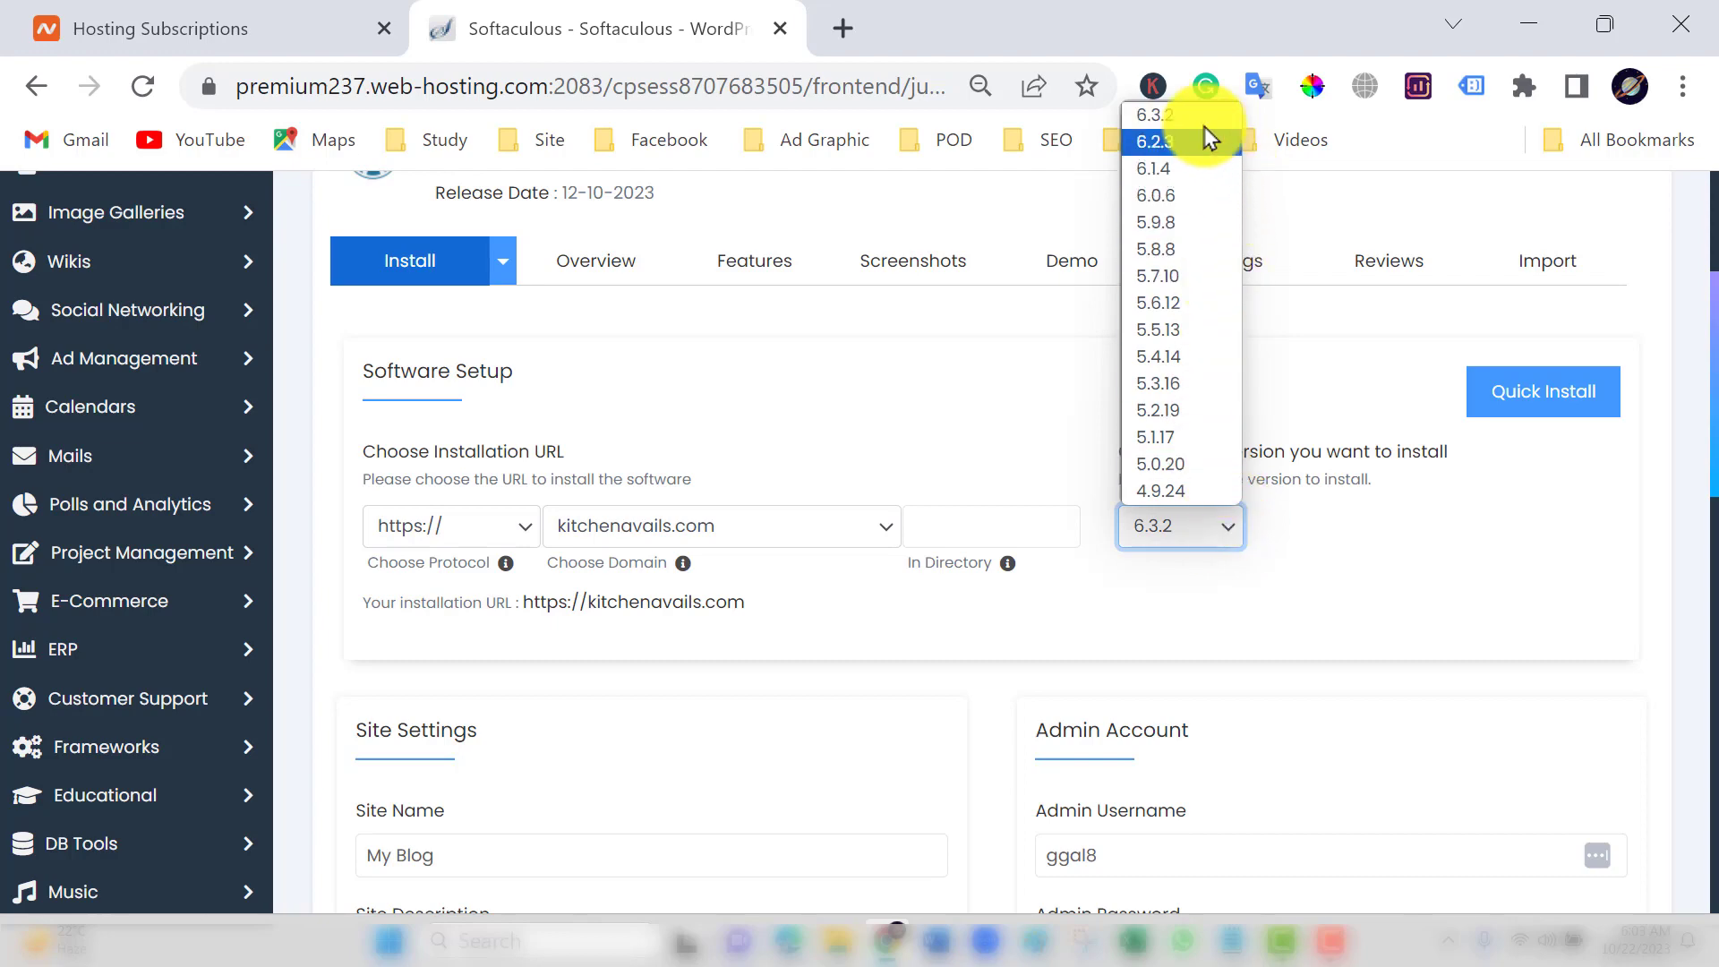
pyautogui.click(1182, 116)
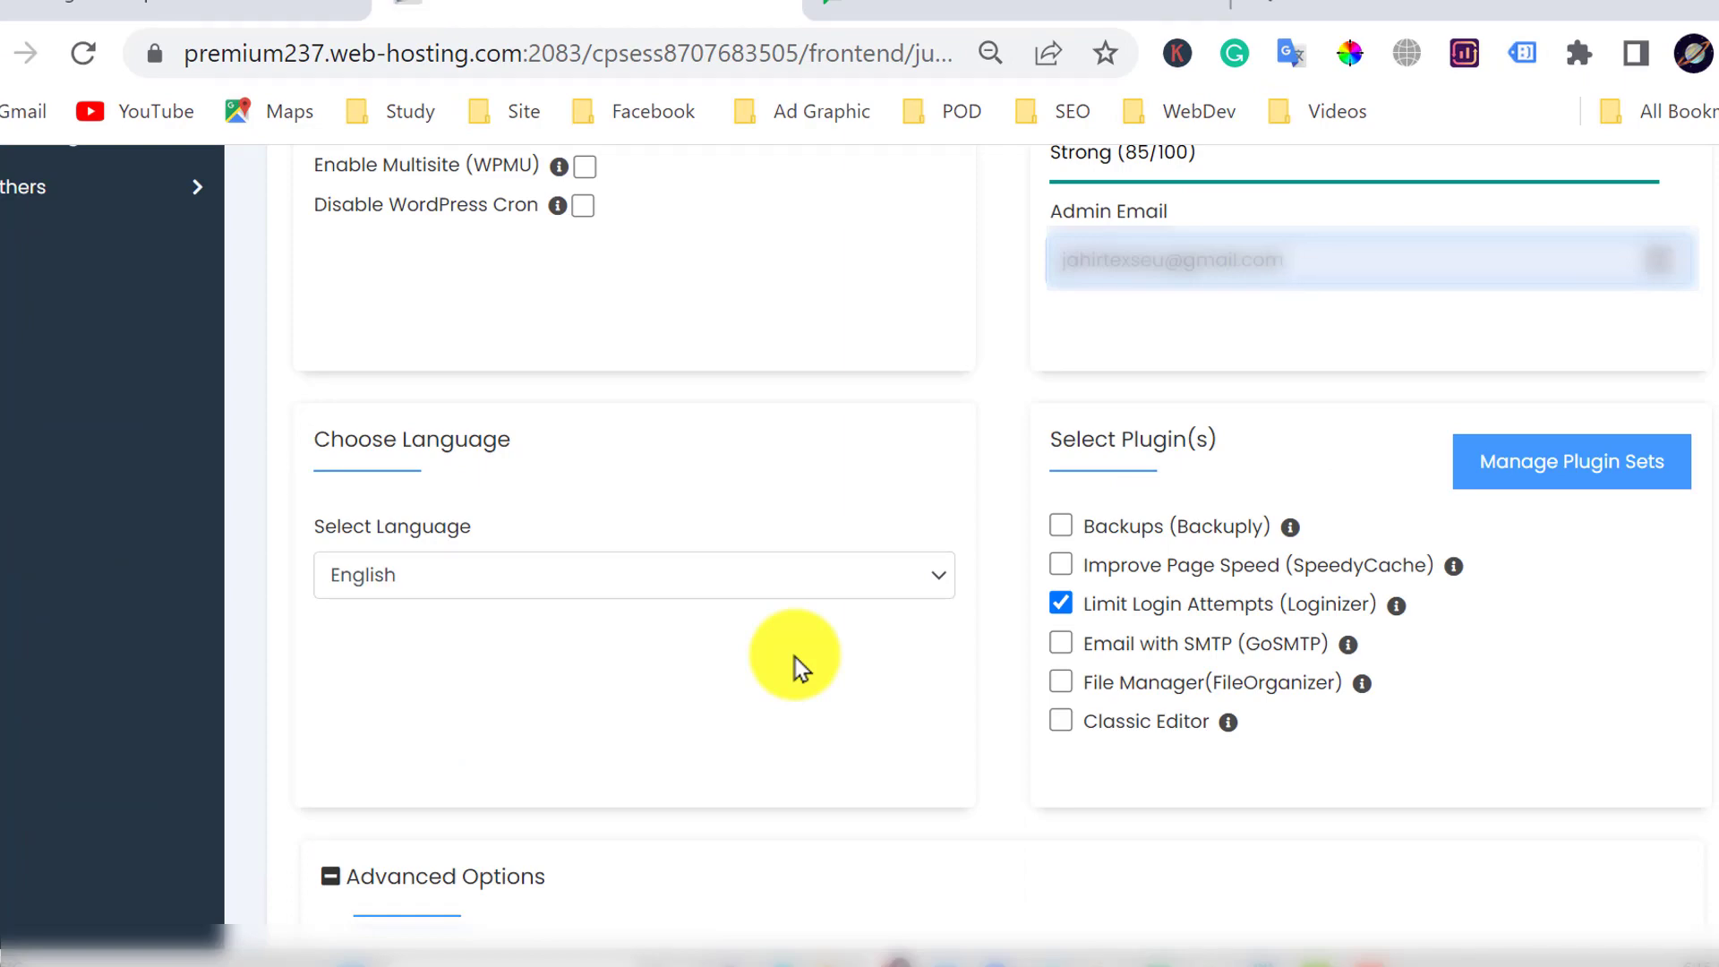
pyautogui.click(920, 576)
pyautogui.click(920, 575)
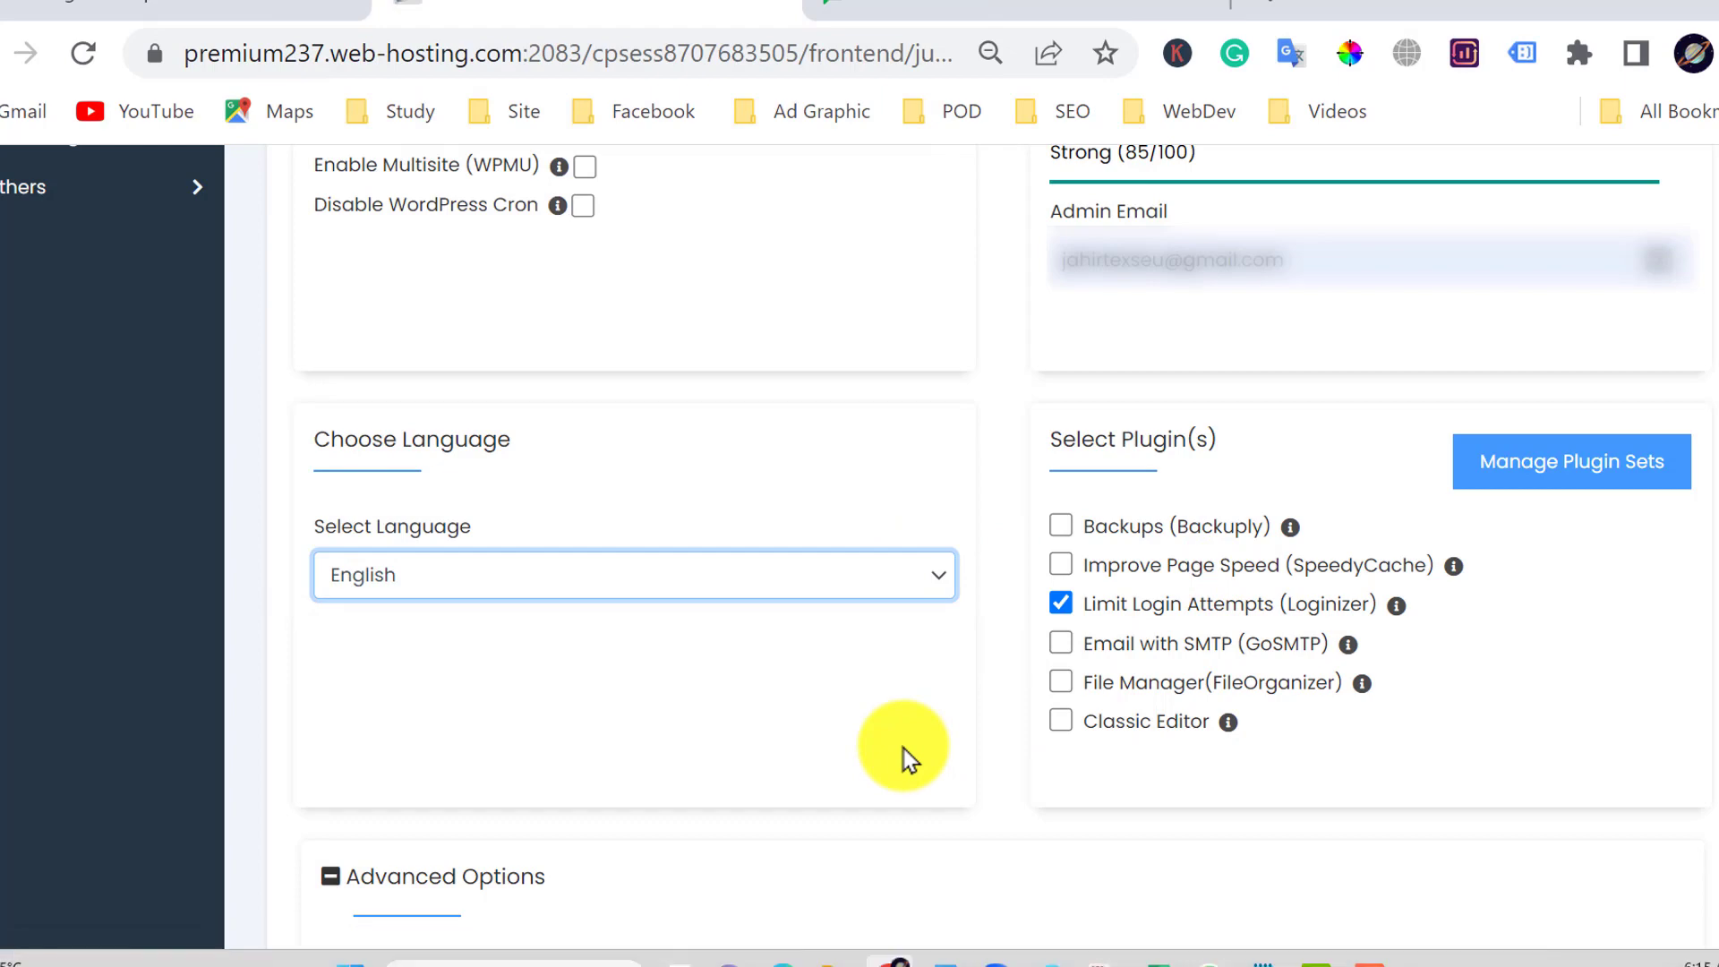
# - Preview the default Twenty Twenty-Three theme and select it for the installation with its demo images
pyautogui.scroll(-10, 904, 757)
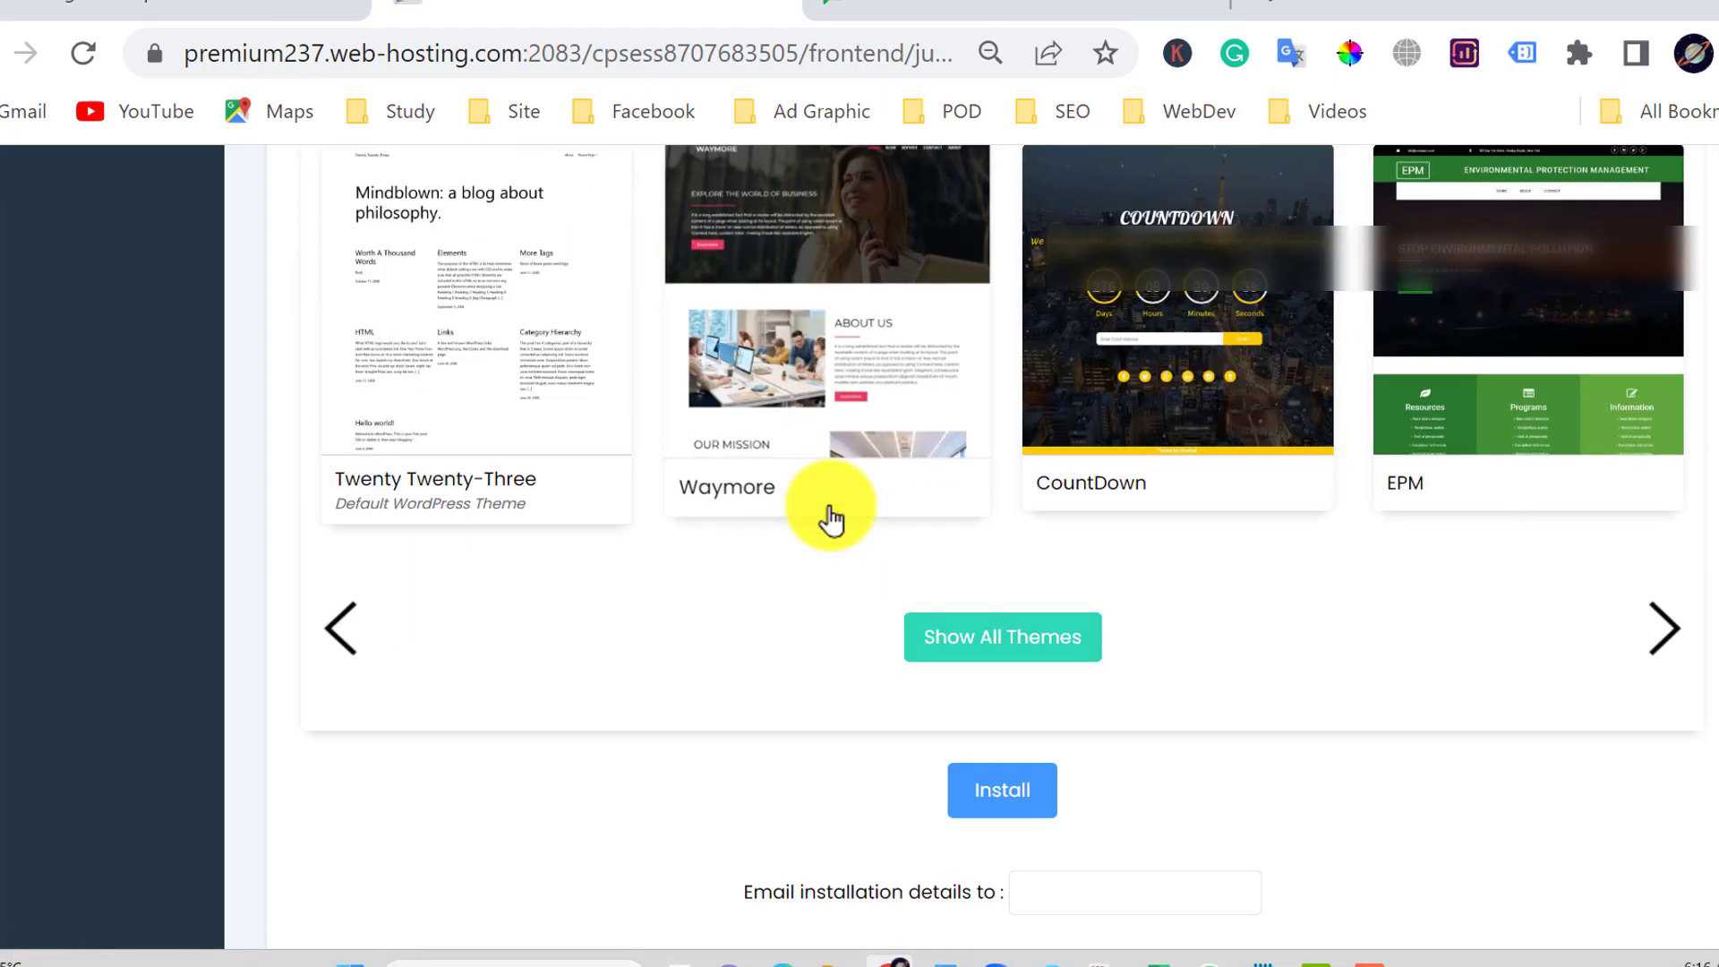
pyautogui.scroll(2, 825, 511)
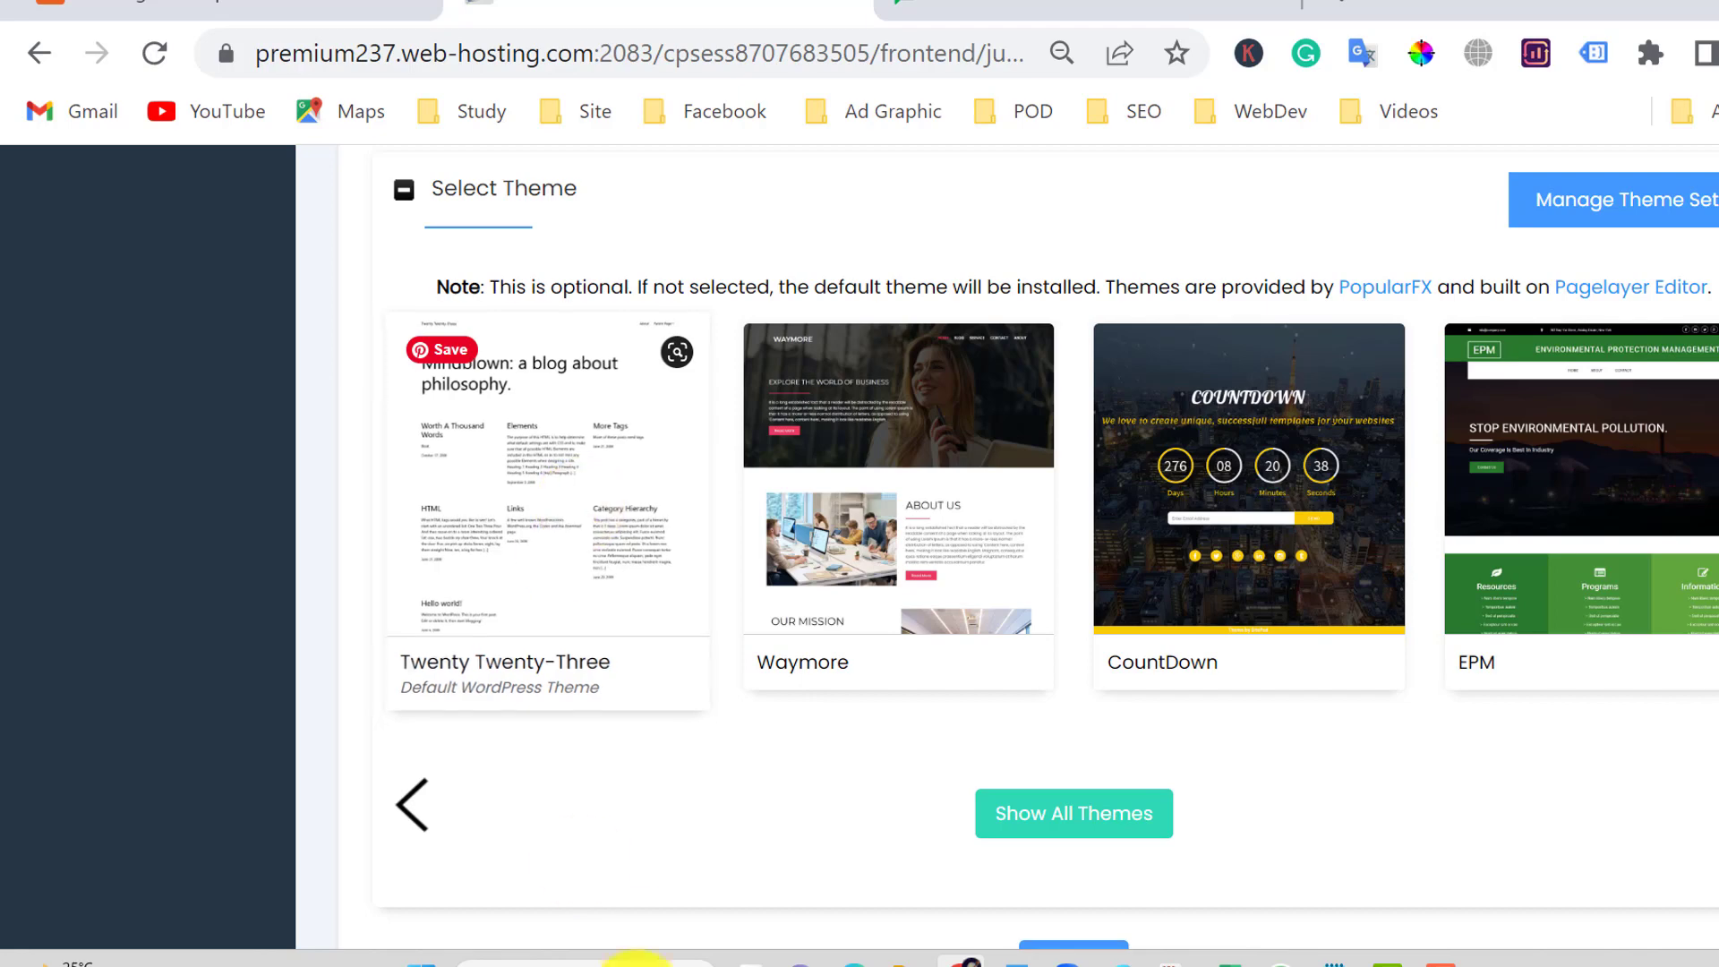
pyautogui.click(546, 542)
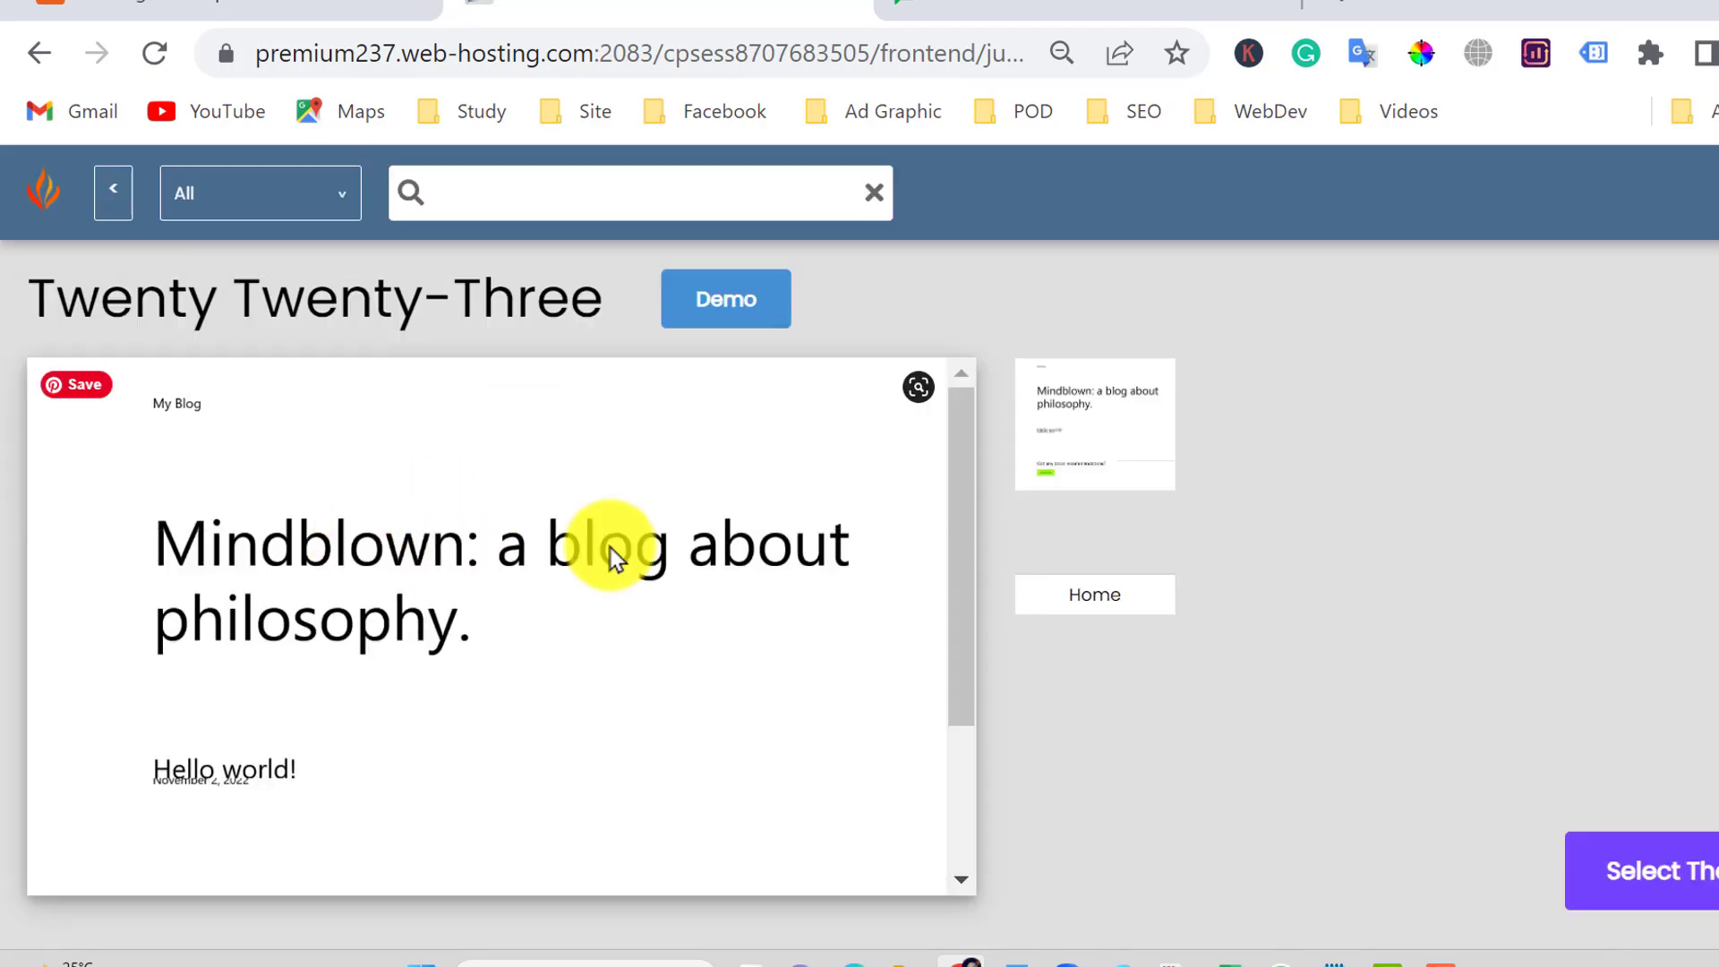
pyautogui.scroll(-3, 612, 555)
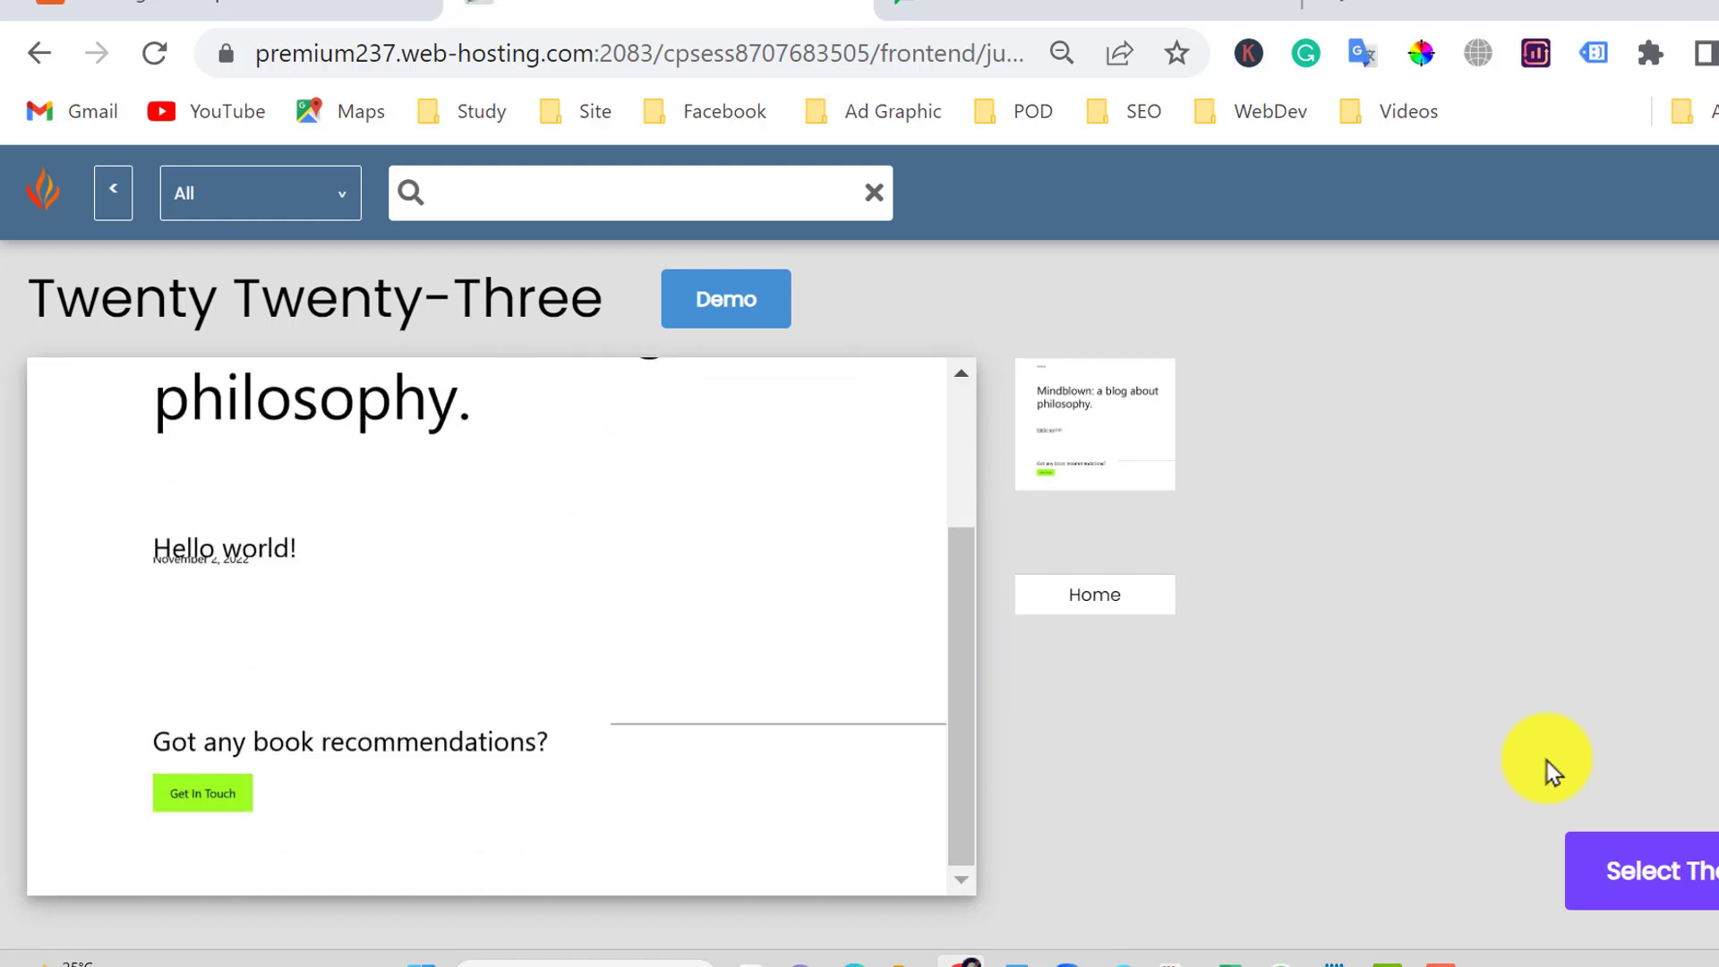
pyautogui.click(1655, 889)
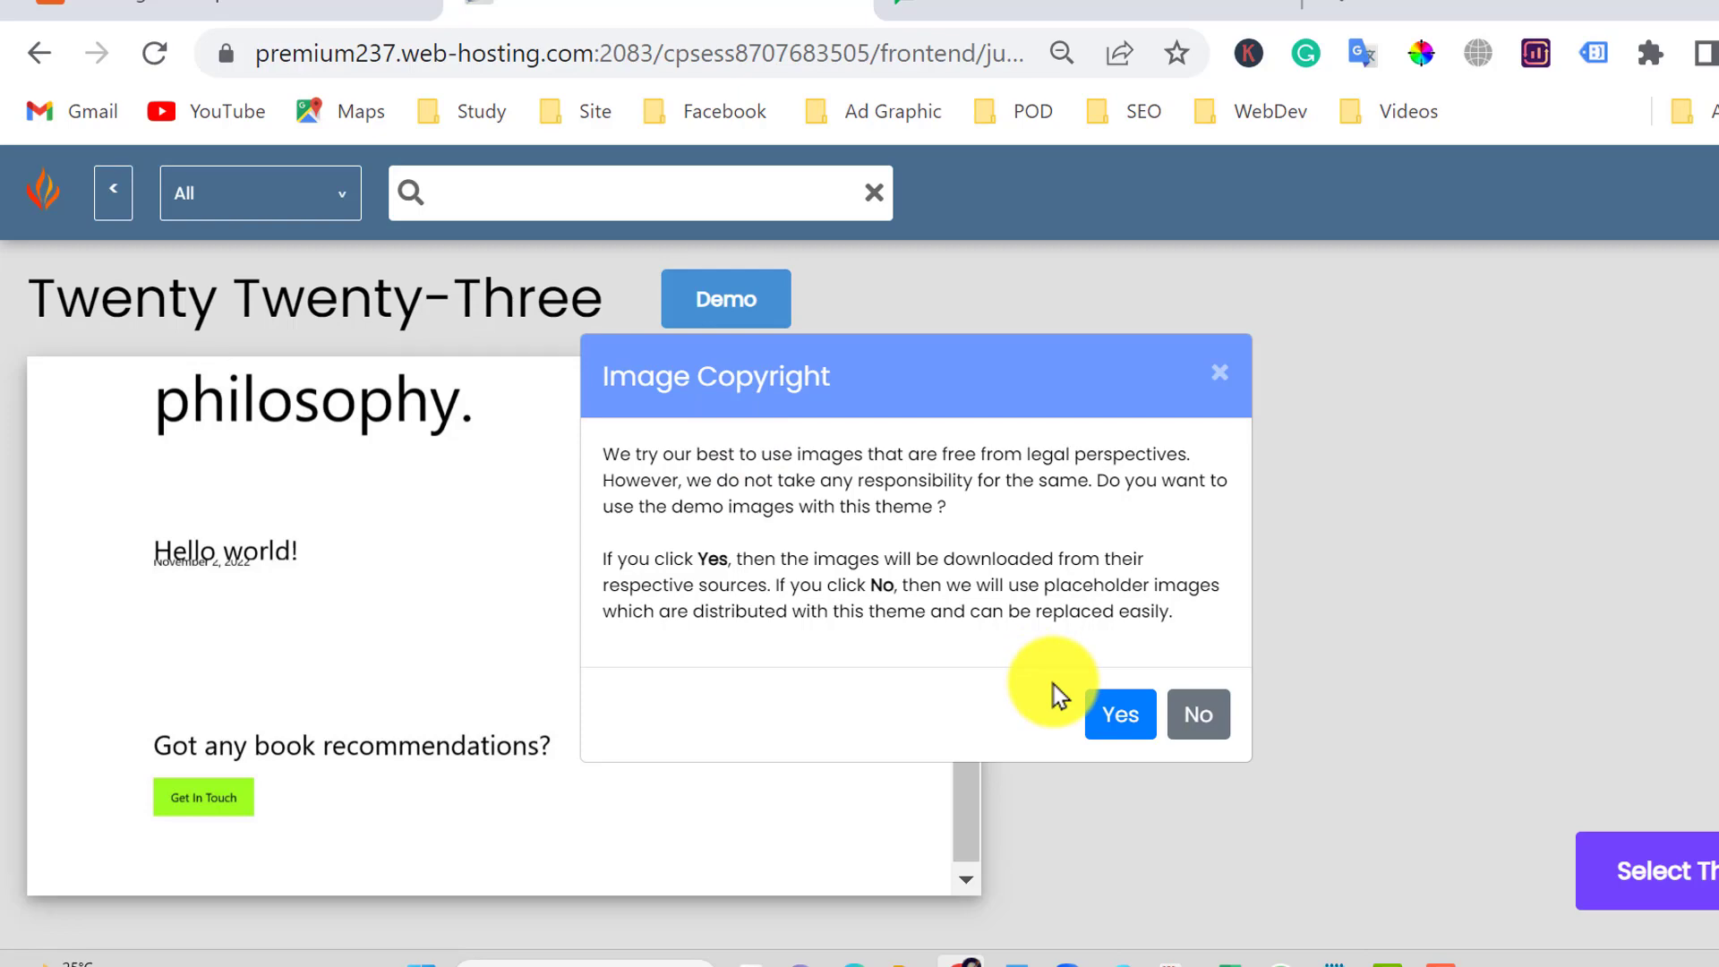
pyautogui.click(1090, 717)
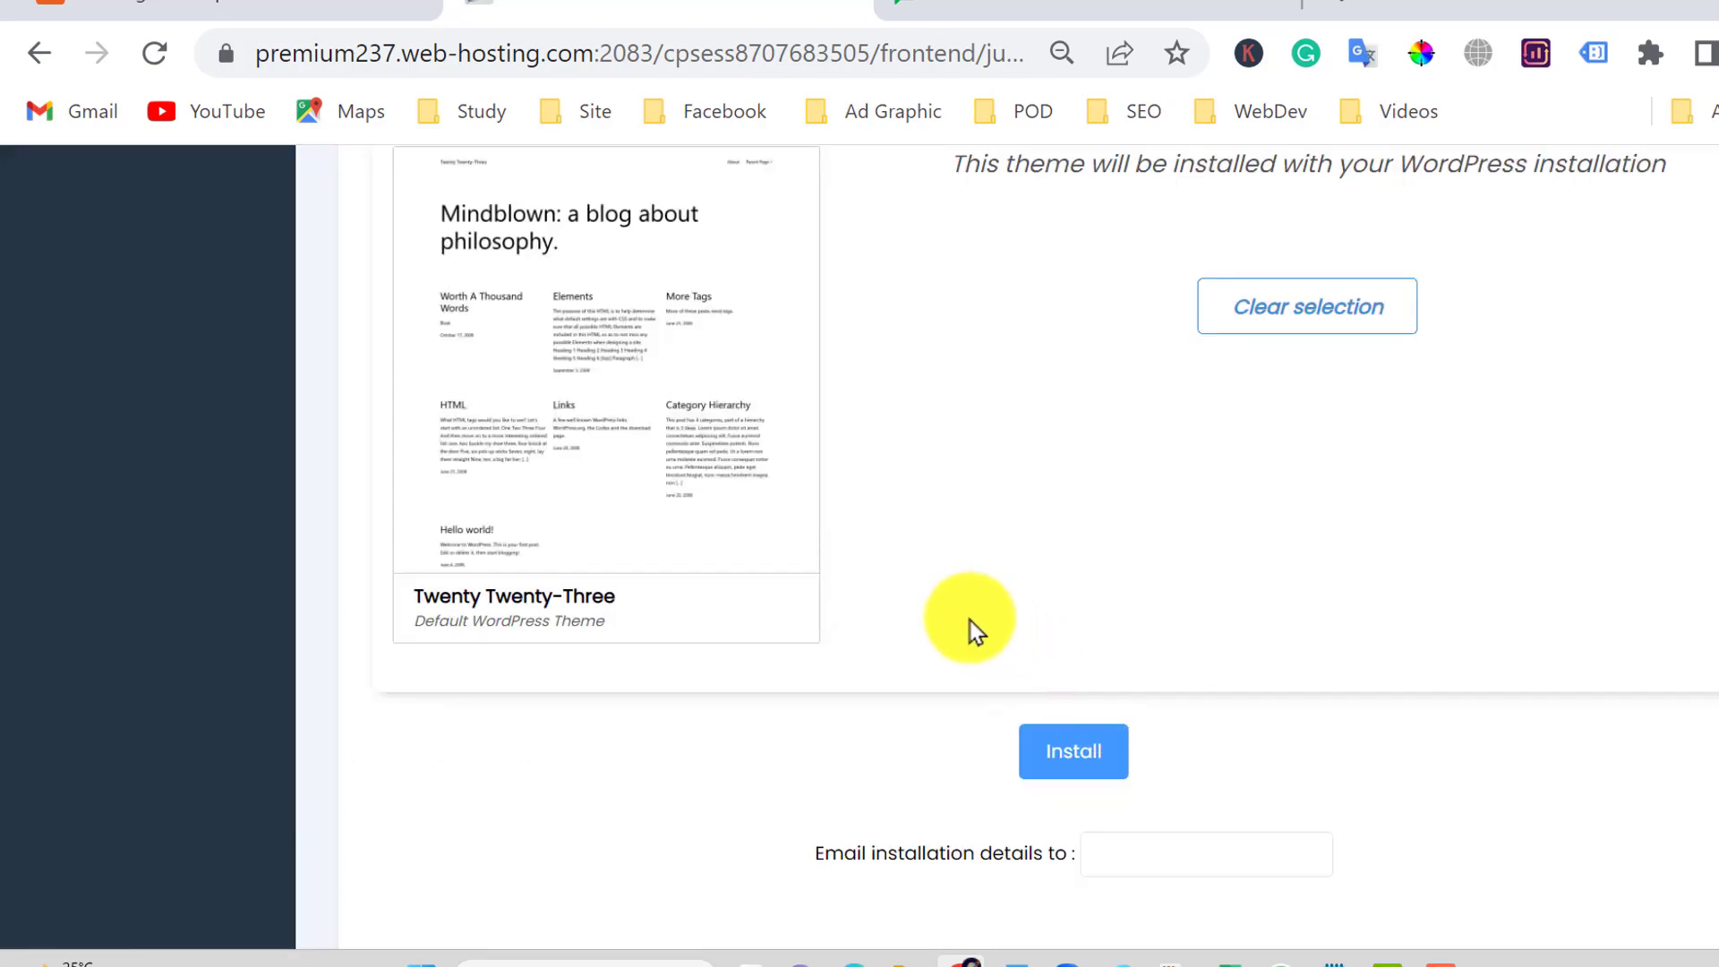
# - Check the theme selection and install WordPress without entering an address for the installation details
pyautogui.scroll(2, 974, 631)
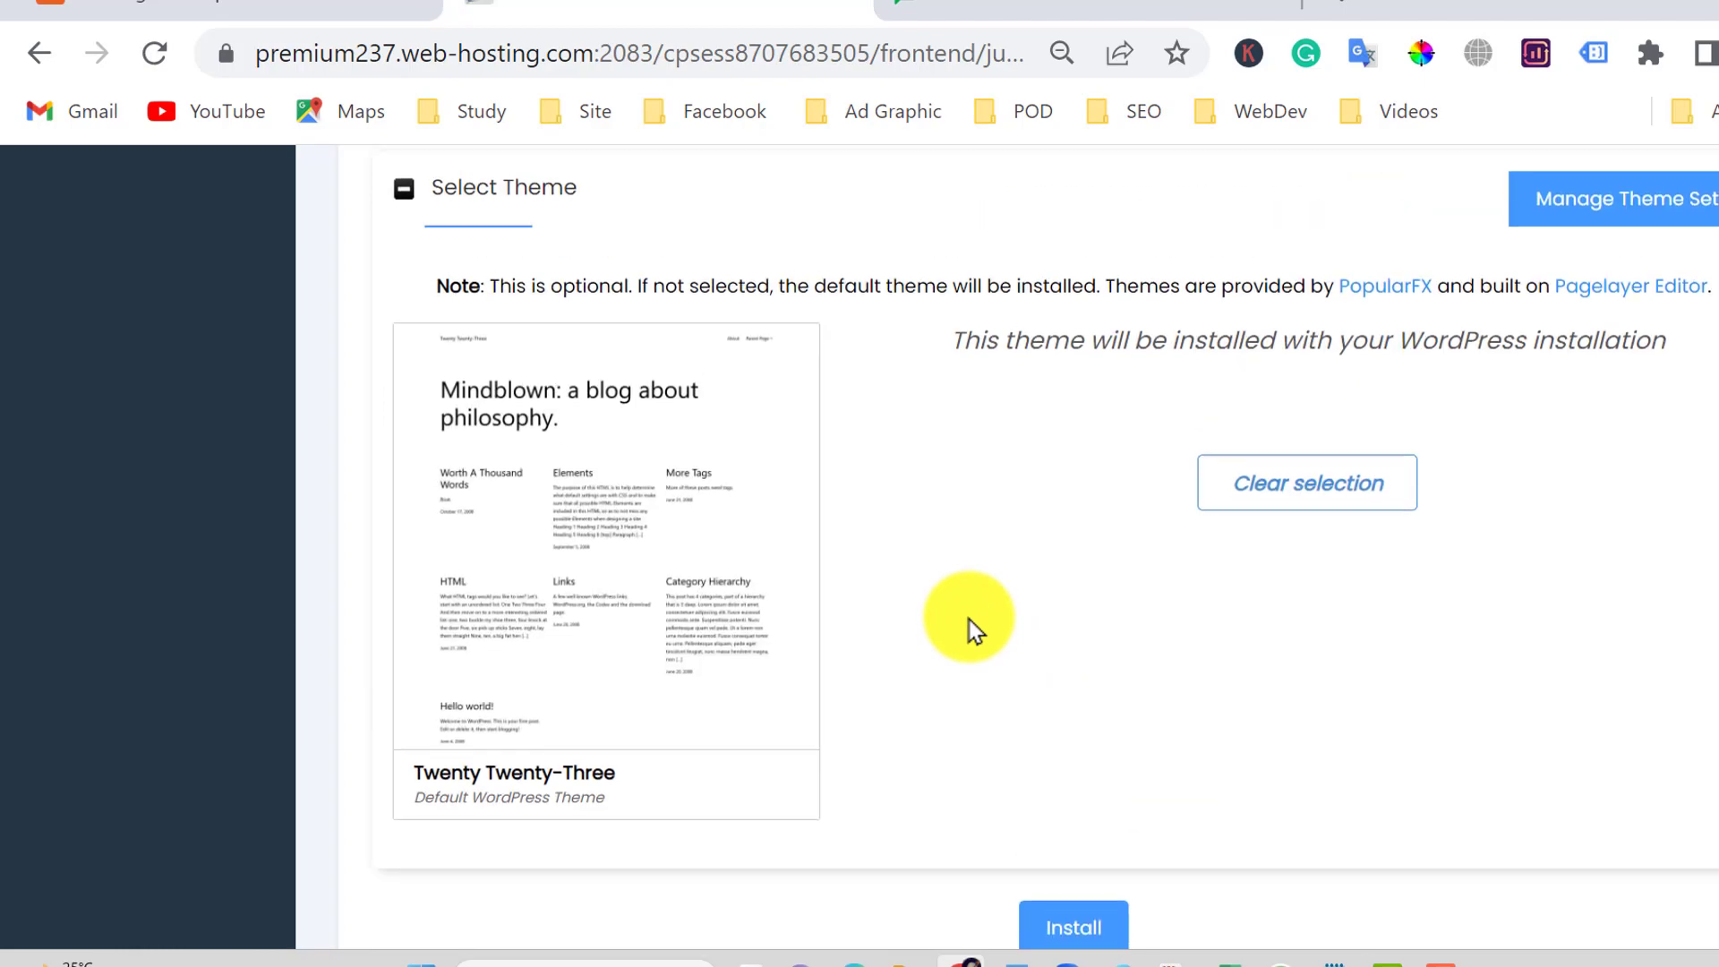
pyautogui.scroll(-2, 974, 631)
pyautogui.scroll(-2, 974, 631)
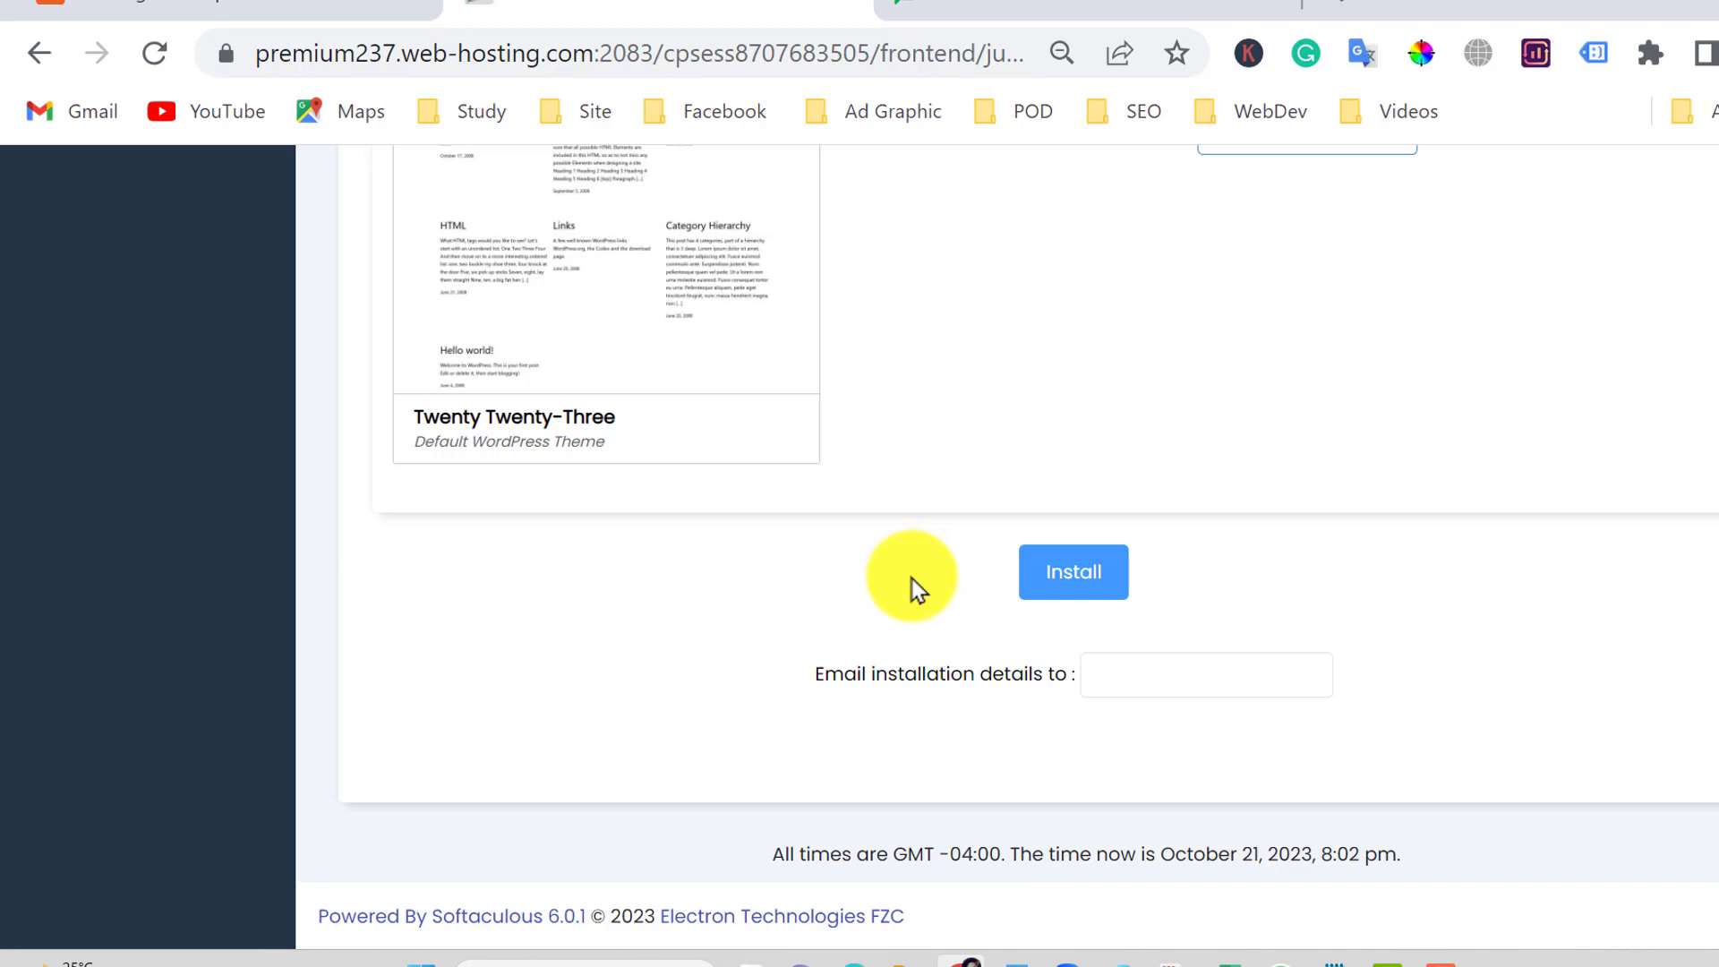
pyautogui.click(1063, 582)
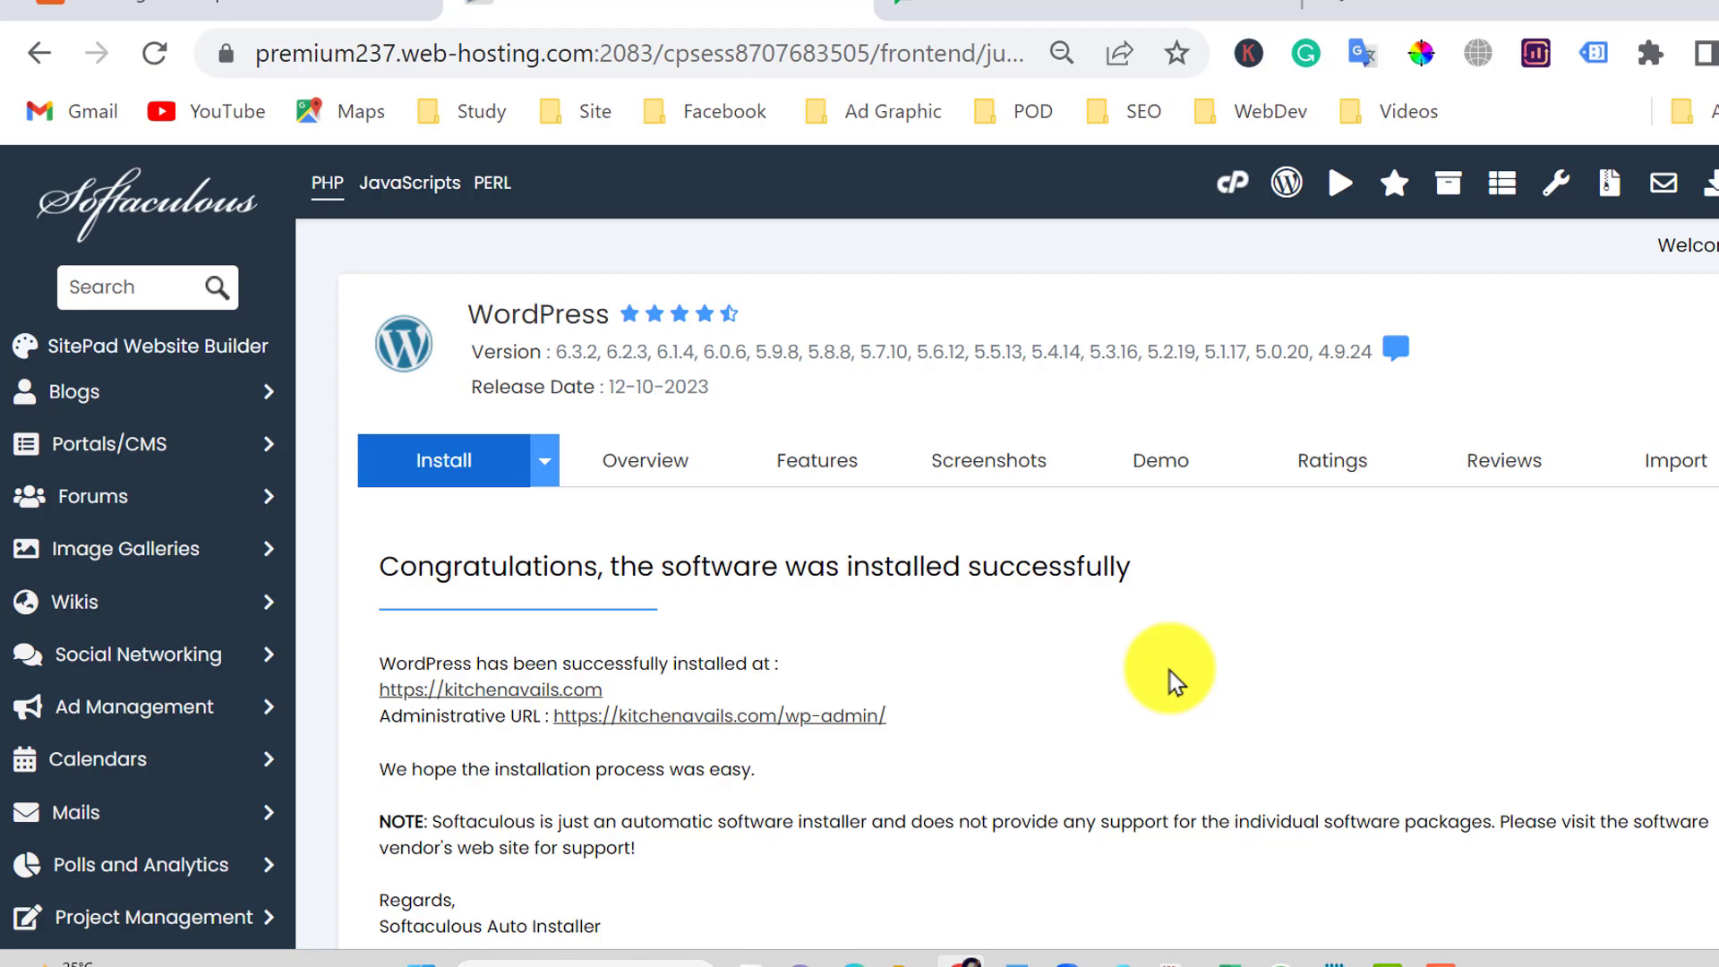
# - Review the installation result page, including the site address and the administrative URL
pyautogui.scroll(-2, 775, 626)
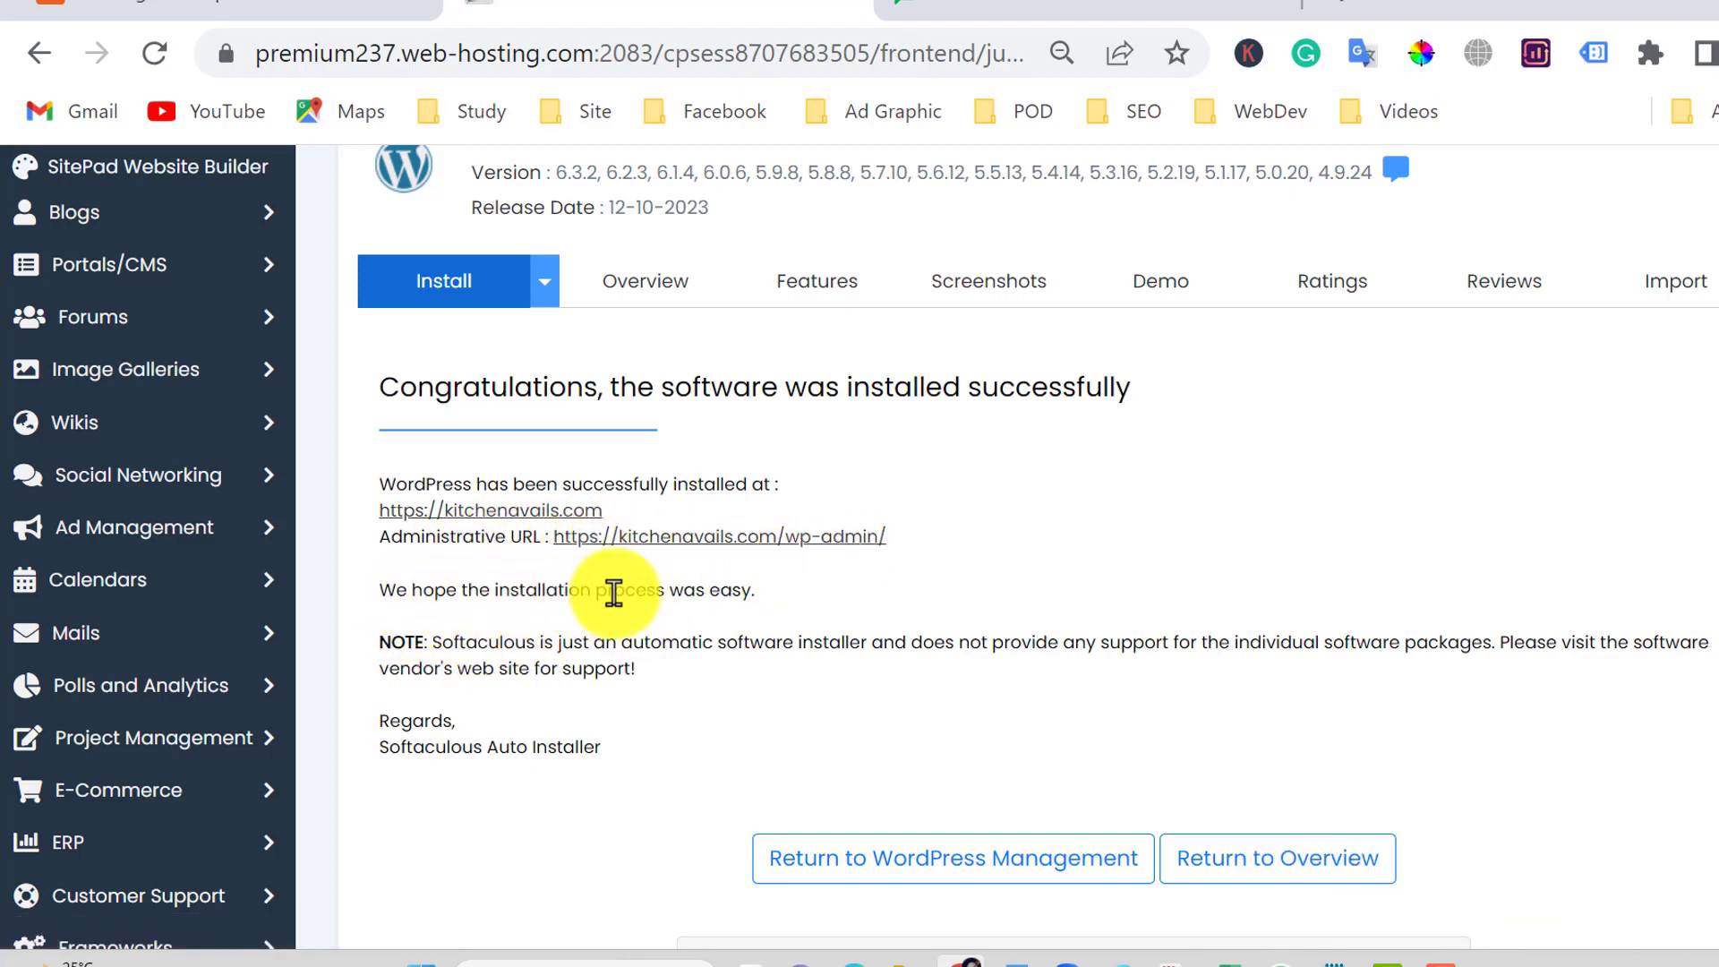
pyautogui.scroll(-1, 699, 698)
pyautogui.scroll(-2, 680, 689)
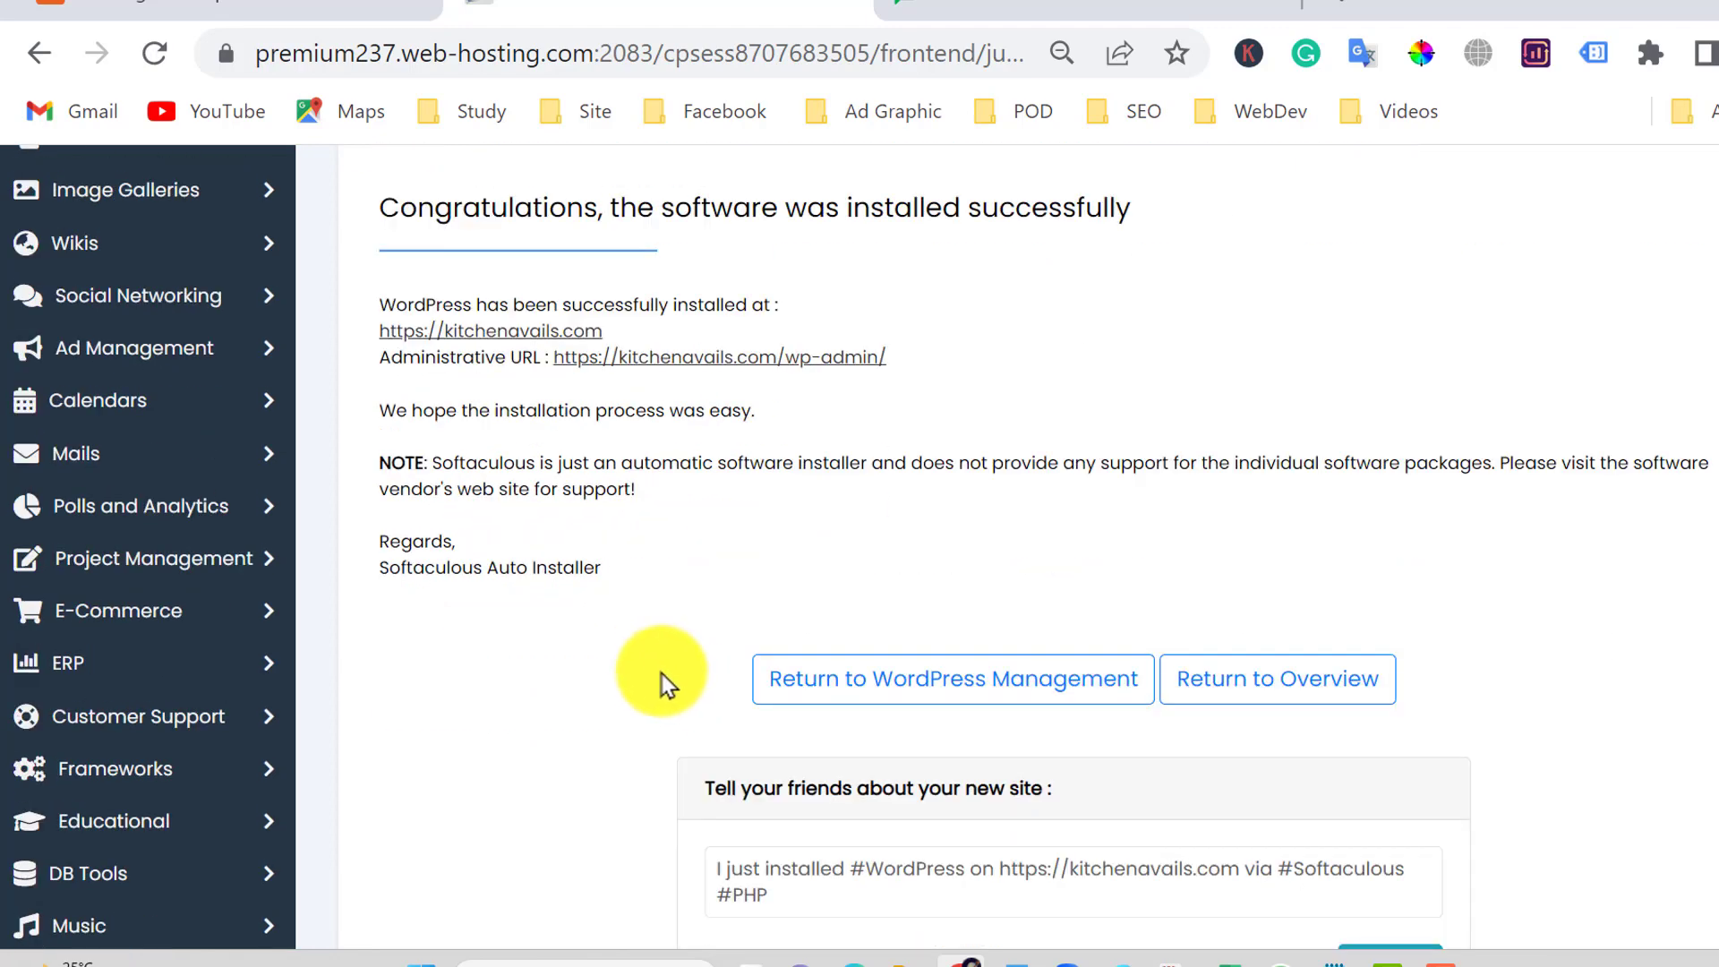
pyautogui.scroll(-2, 550, 609)
pyautogui.scroll(-1, 545, 599)
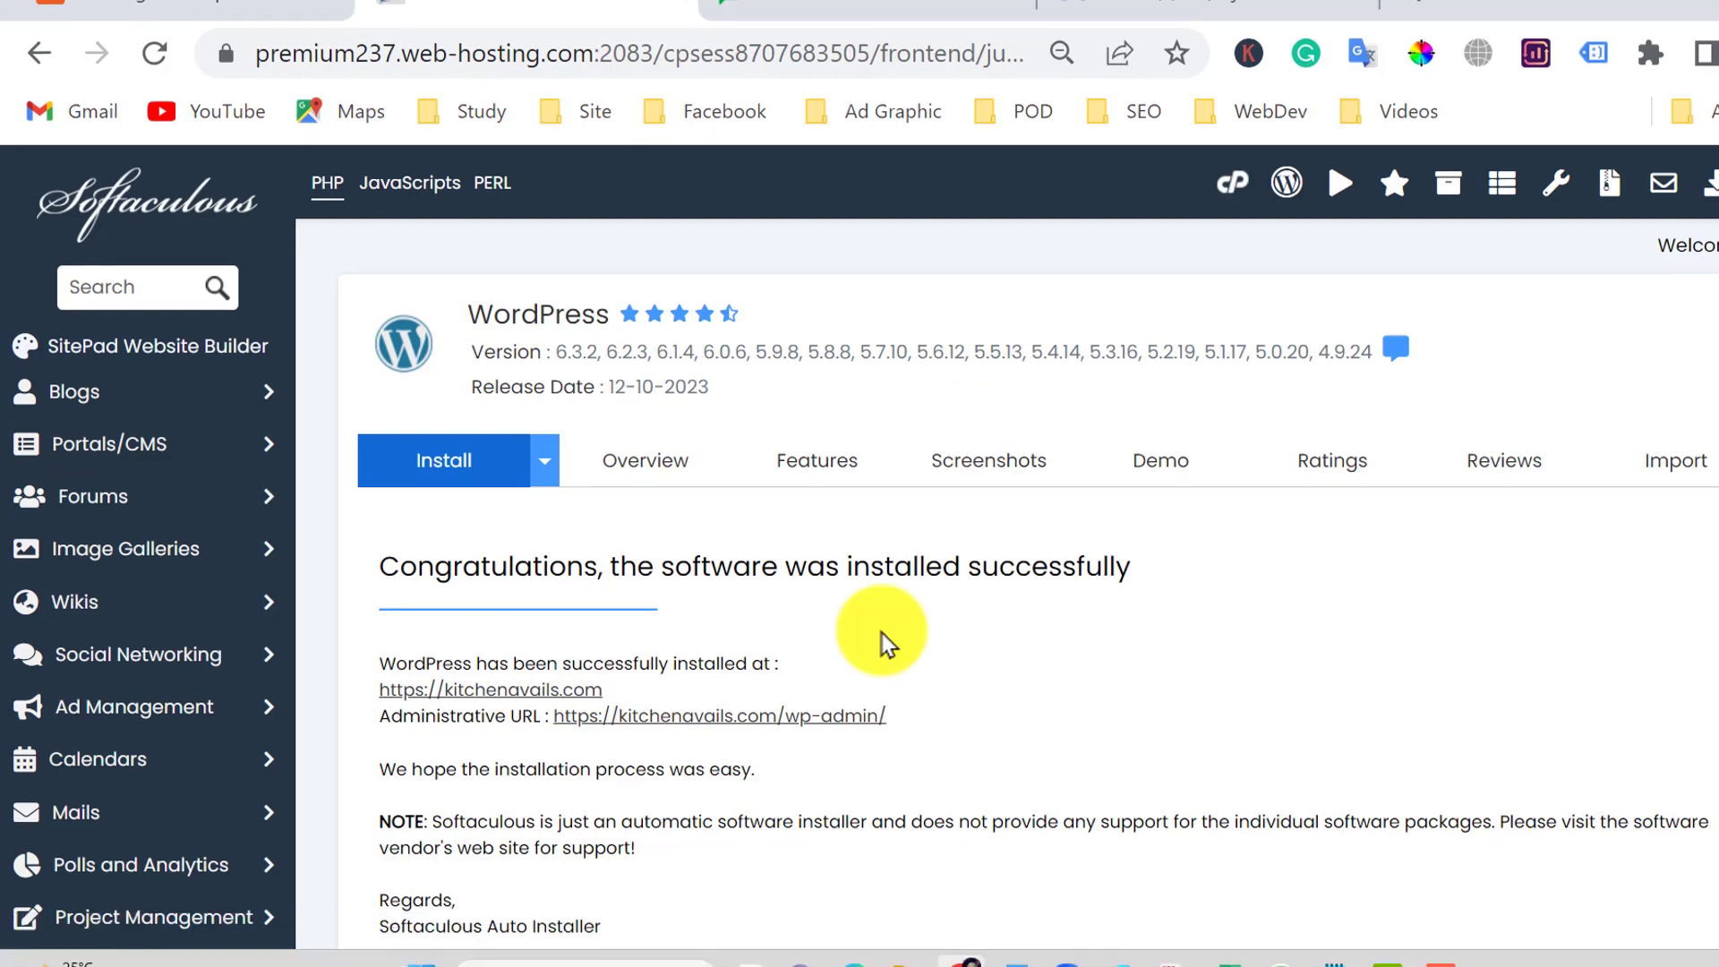
pyautogui.scroll(-2, 878, 641)
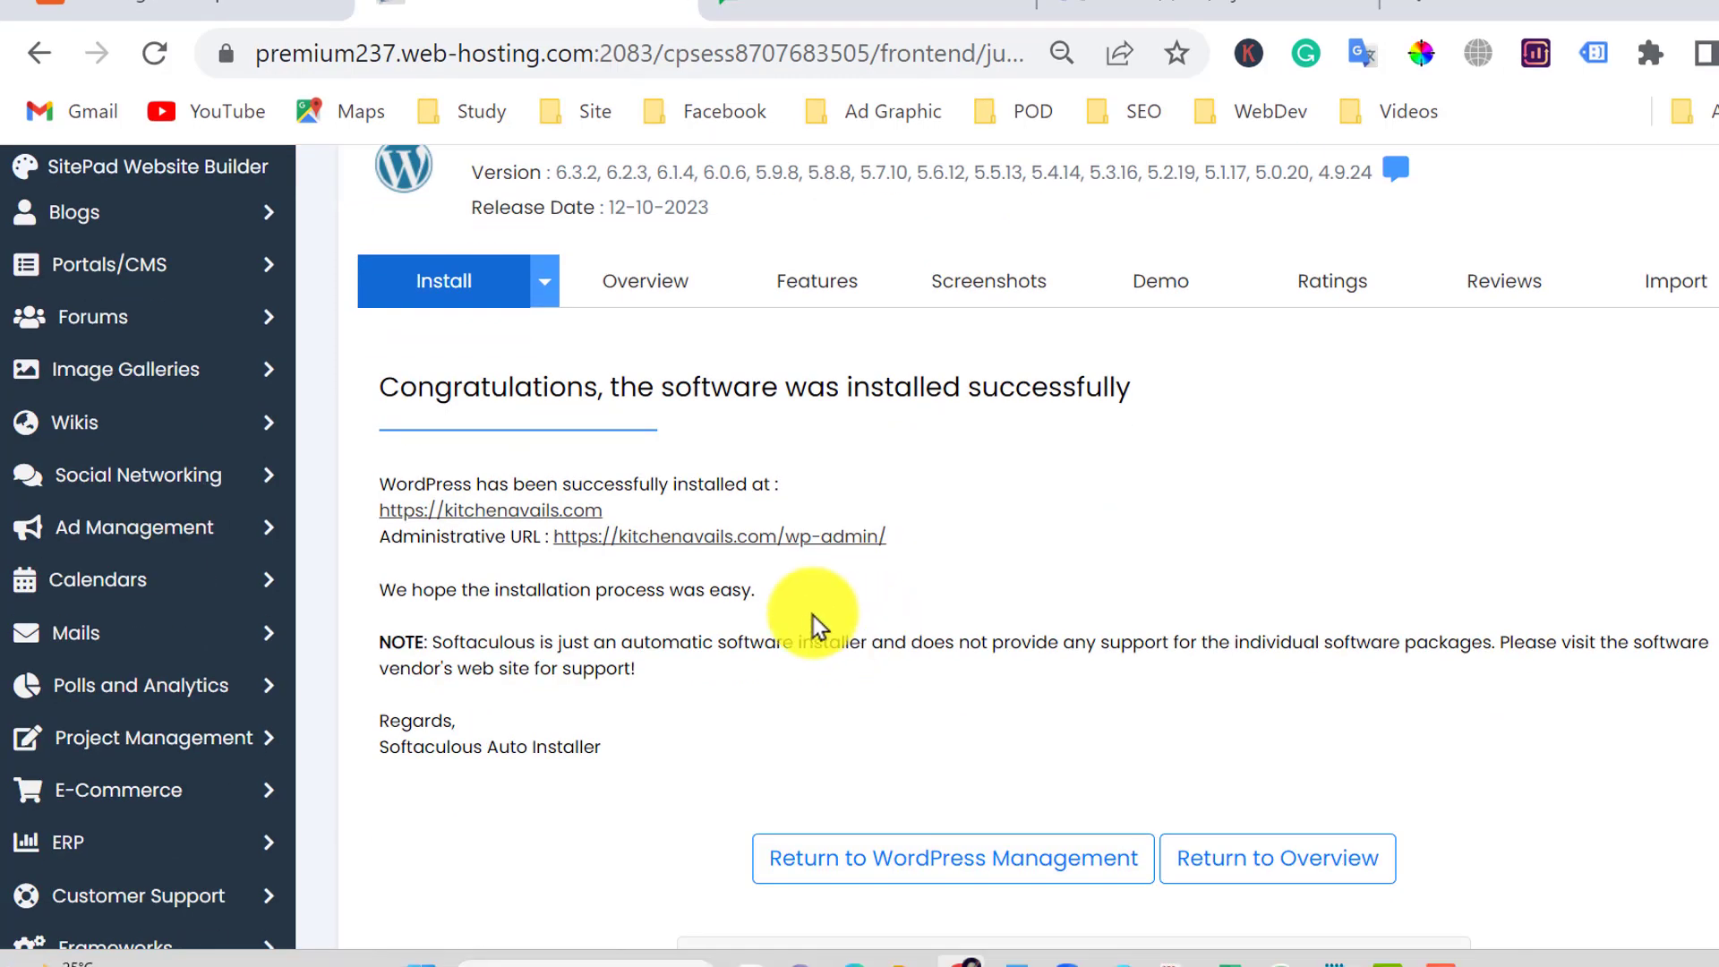
# - Open the new site at kitchenavails.com and look through its home page at a reduced zoom
pyautogui.click(493, 515)
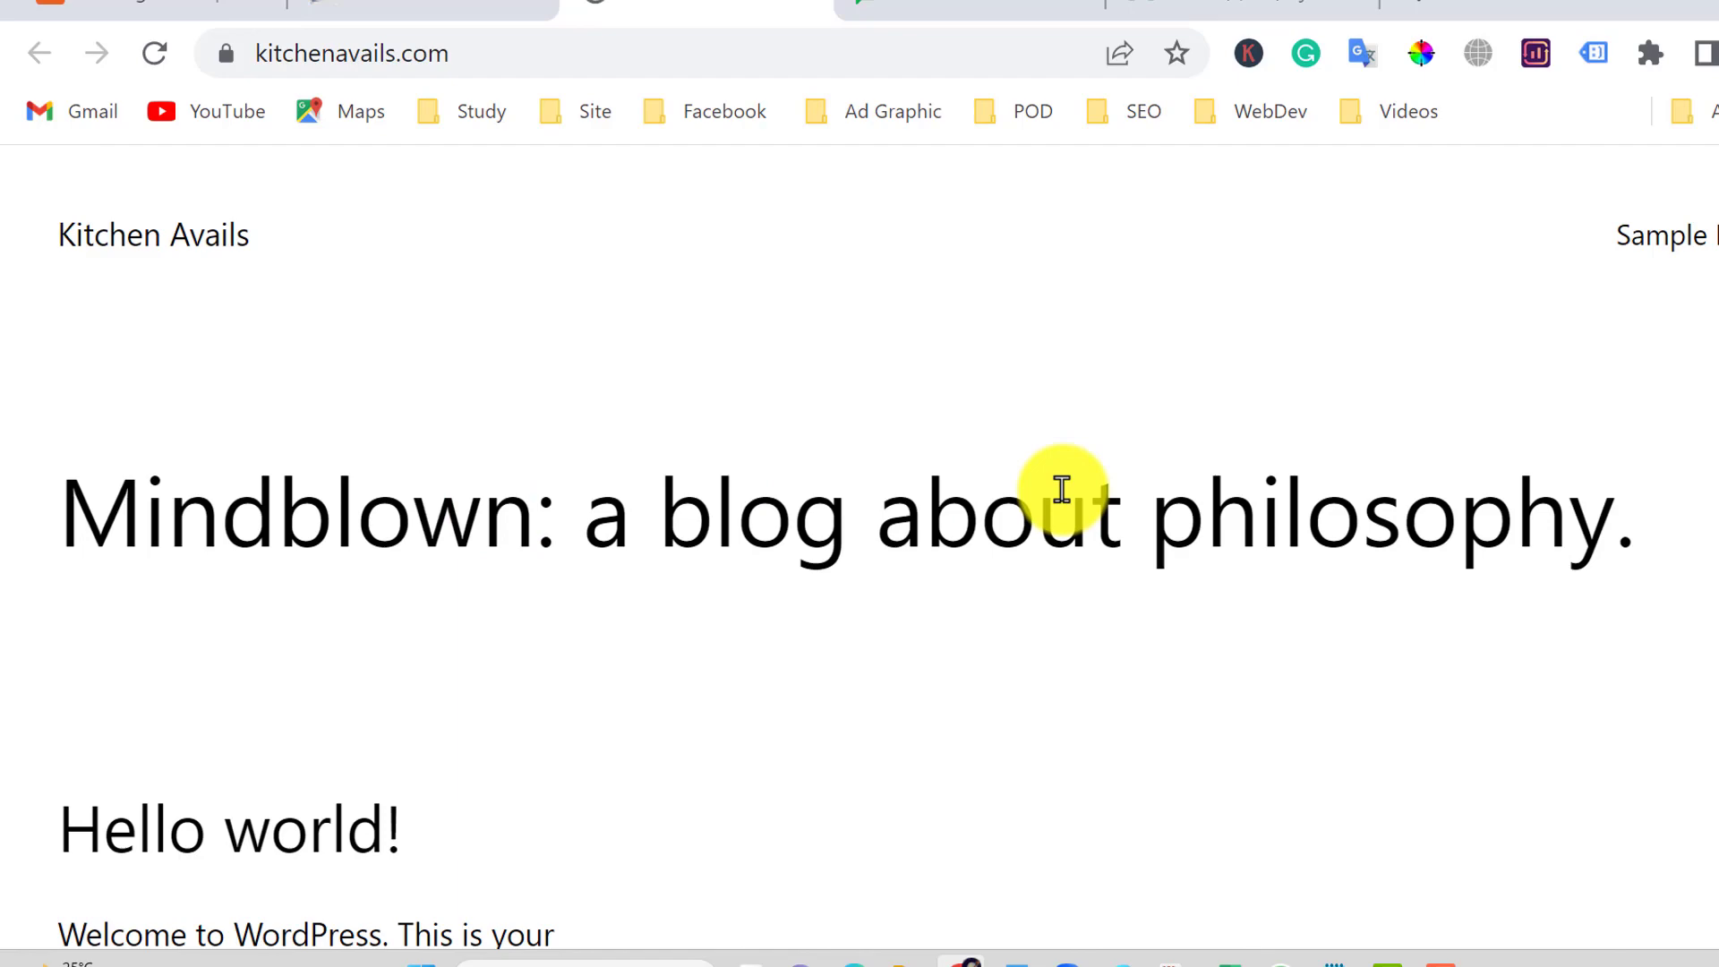
pyautogui.hotkey('ctrl', '-')
pyautogui.hotkey('ctrl', '-')
pyautogui.hotkey('ctrl', '-')
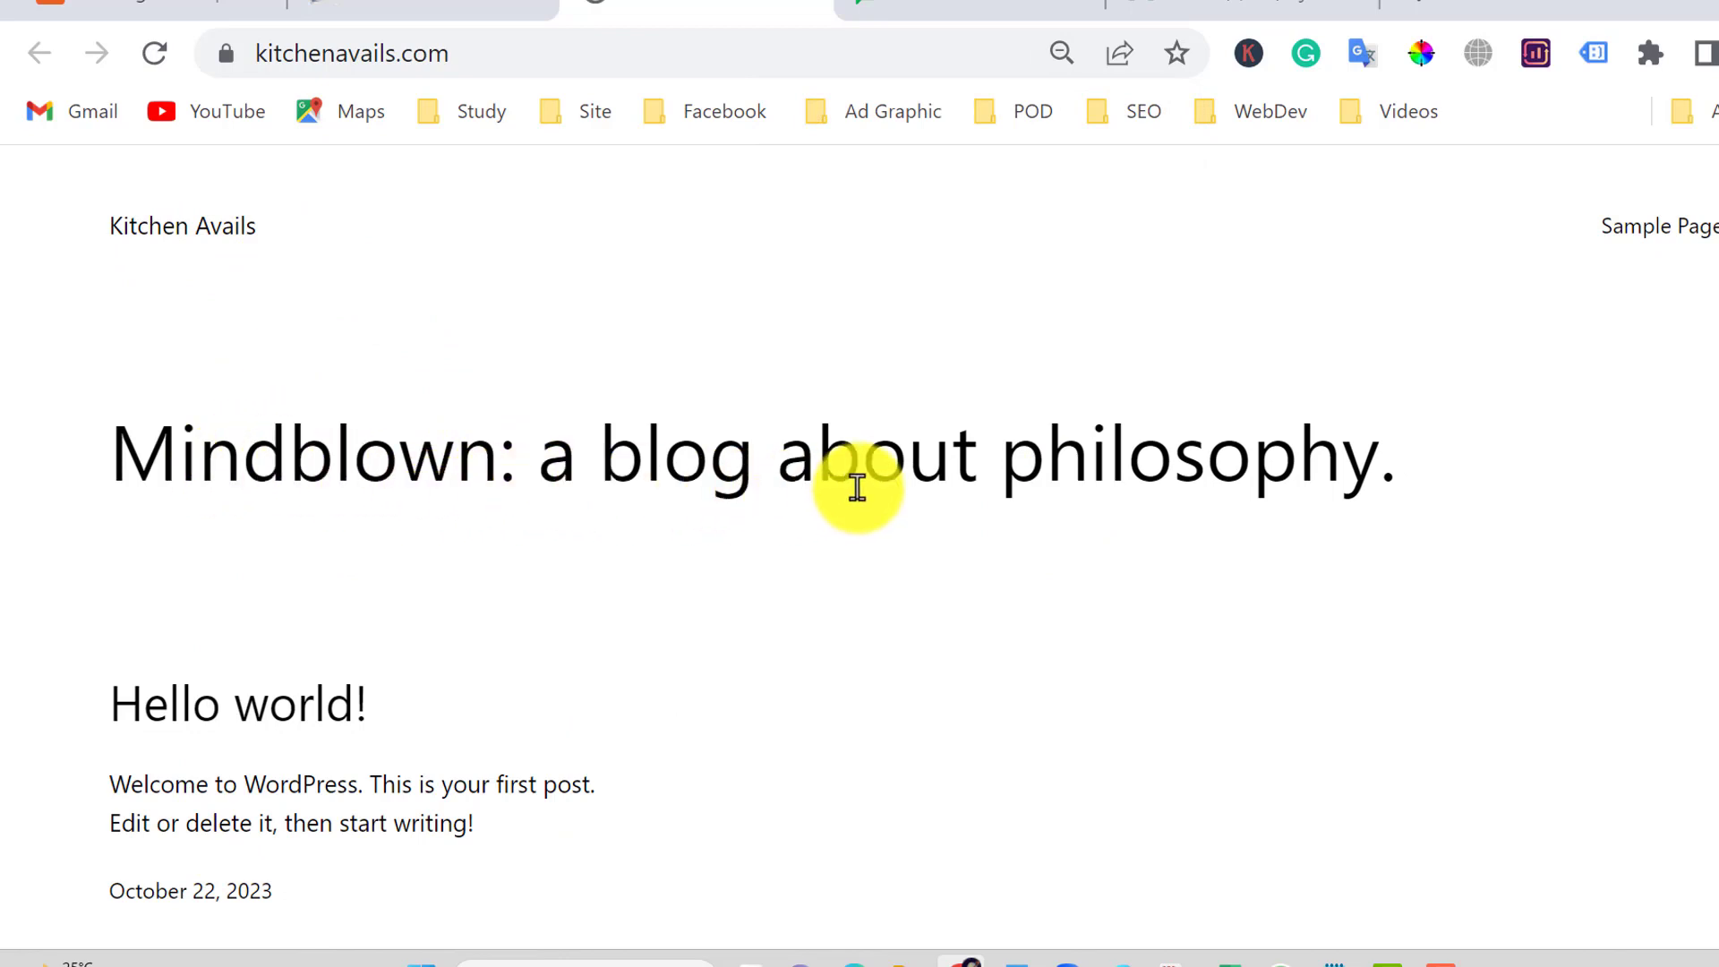
pyautogui.scroll(-4, 395, 567)
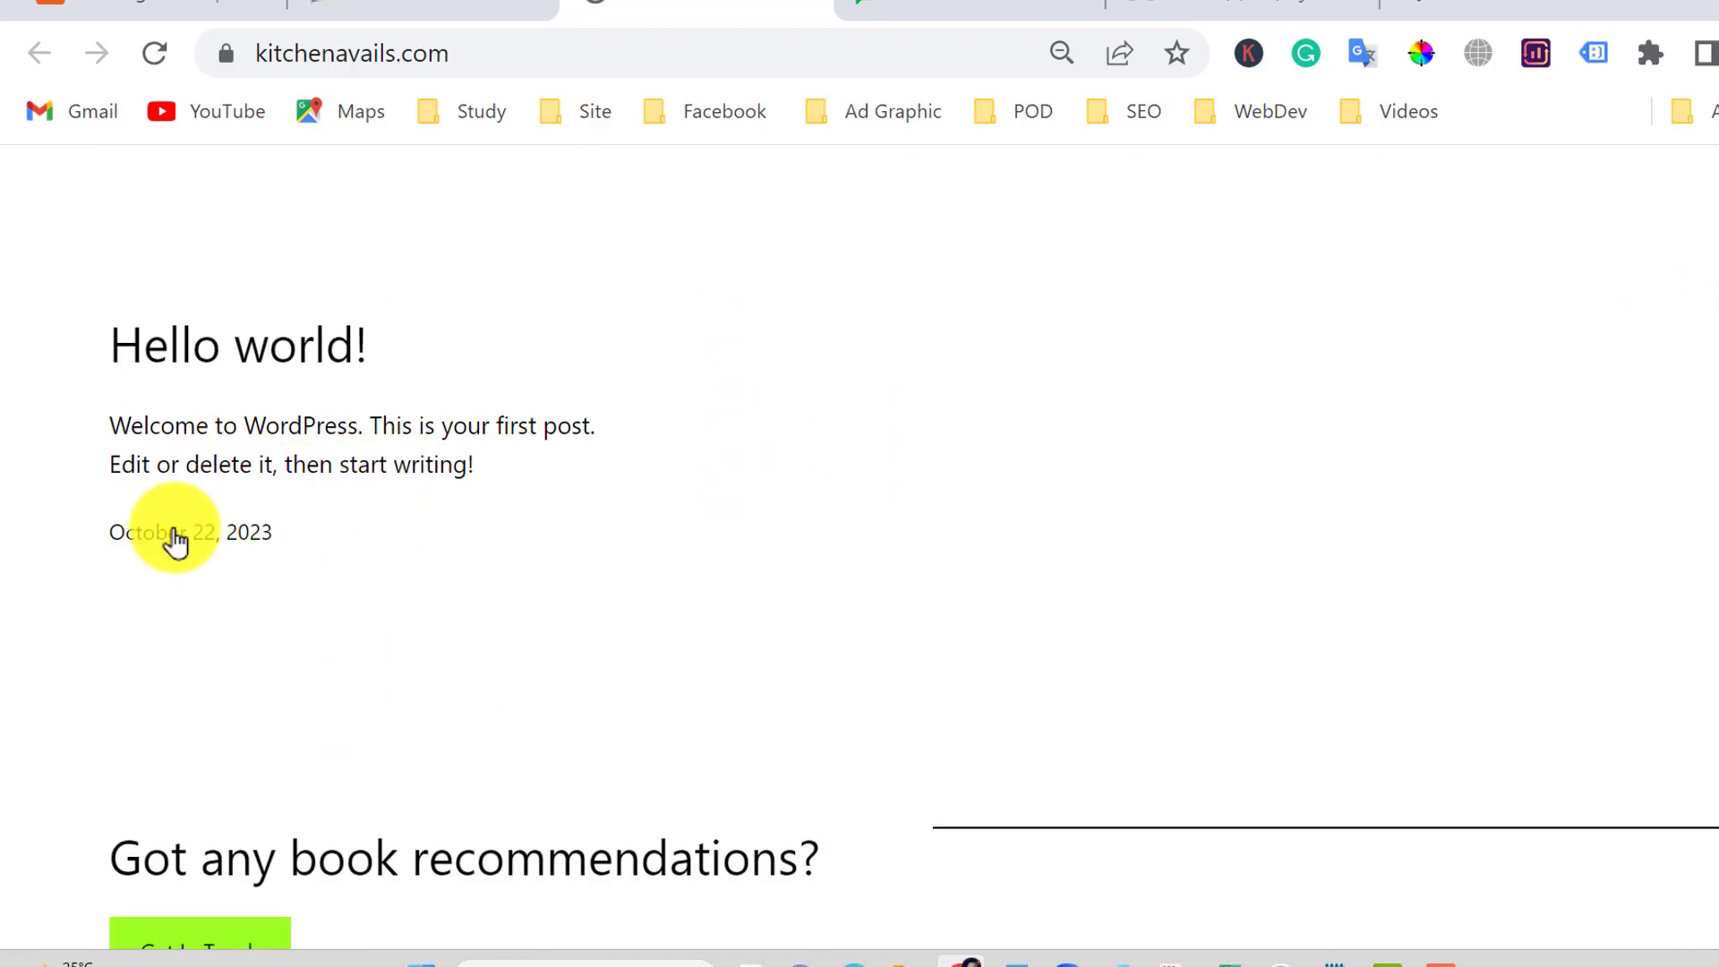
# - Look through the rest of the site's home page down to the footer
pyautogui.scroll(-4, 475, 562)
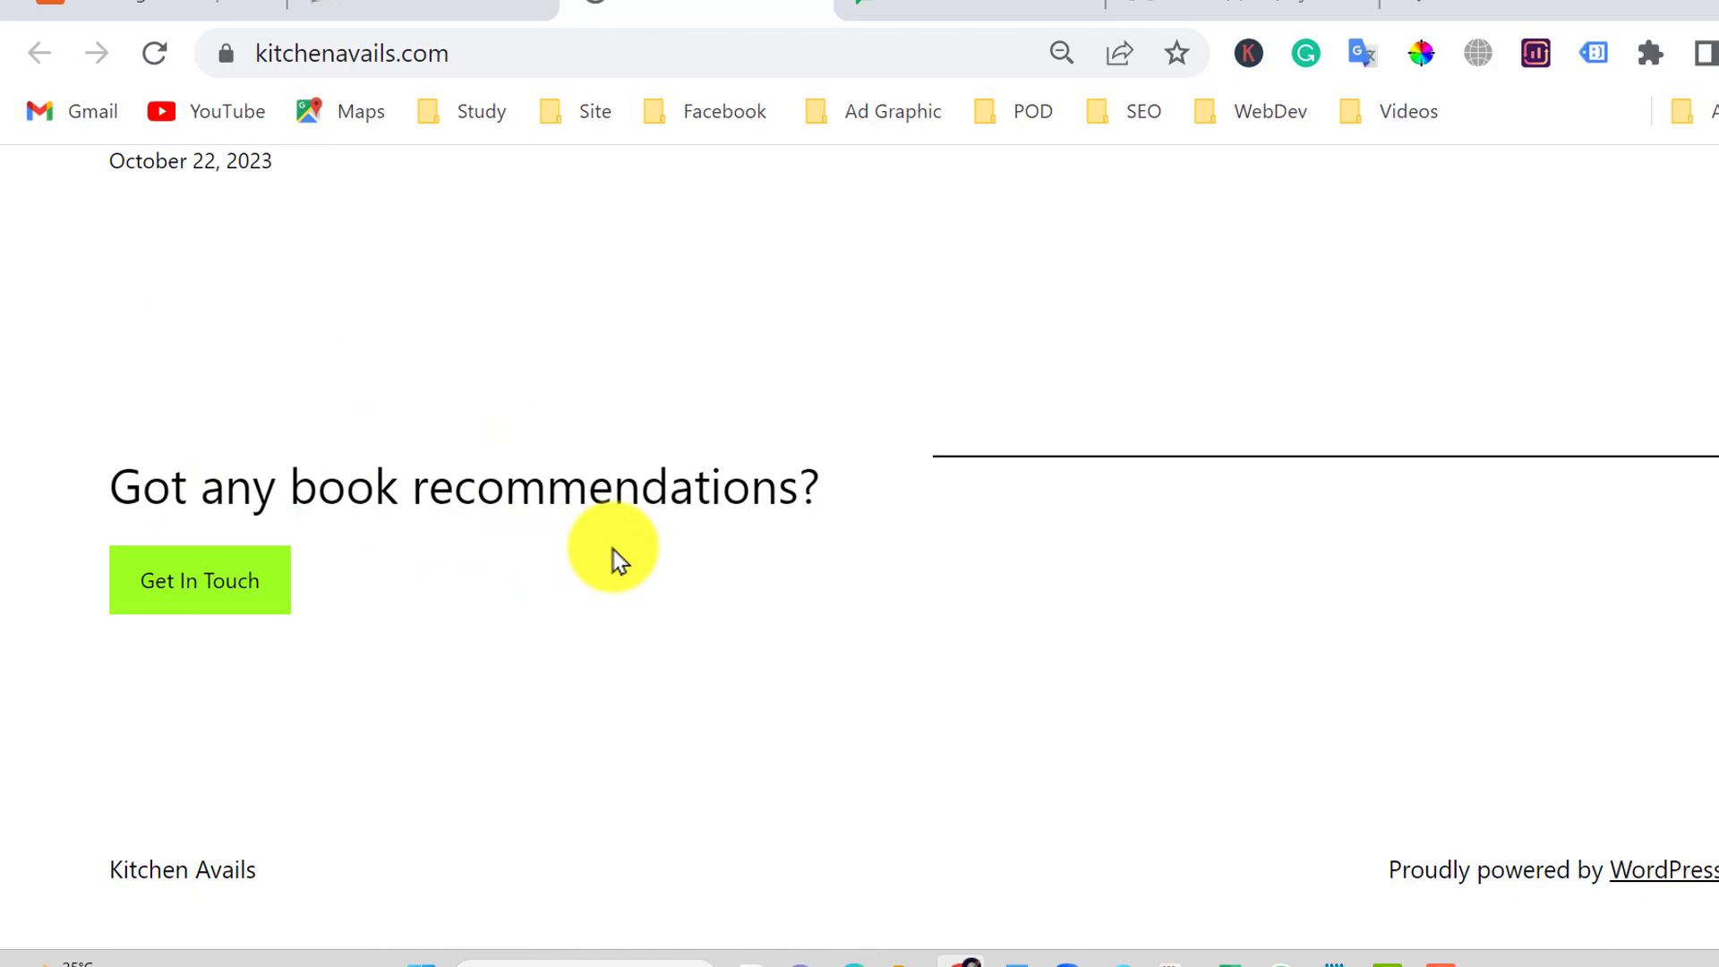
pyautogui.scroll(8, 1024, 645)
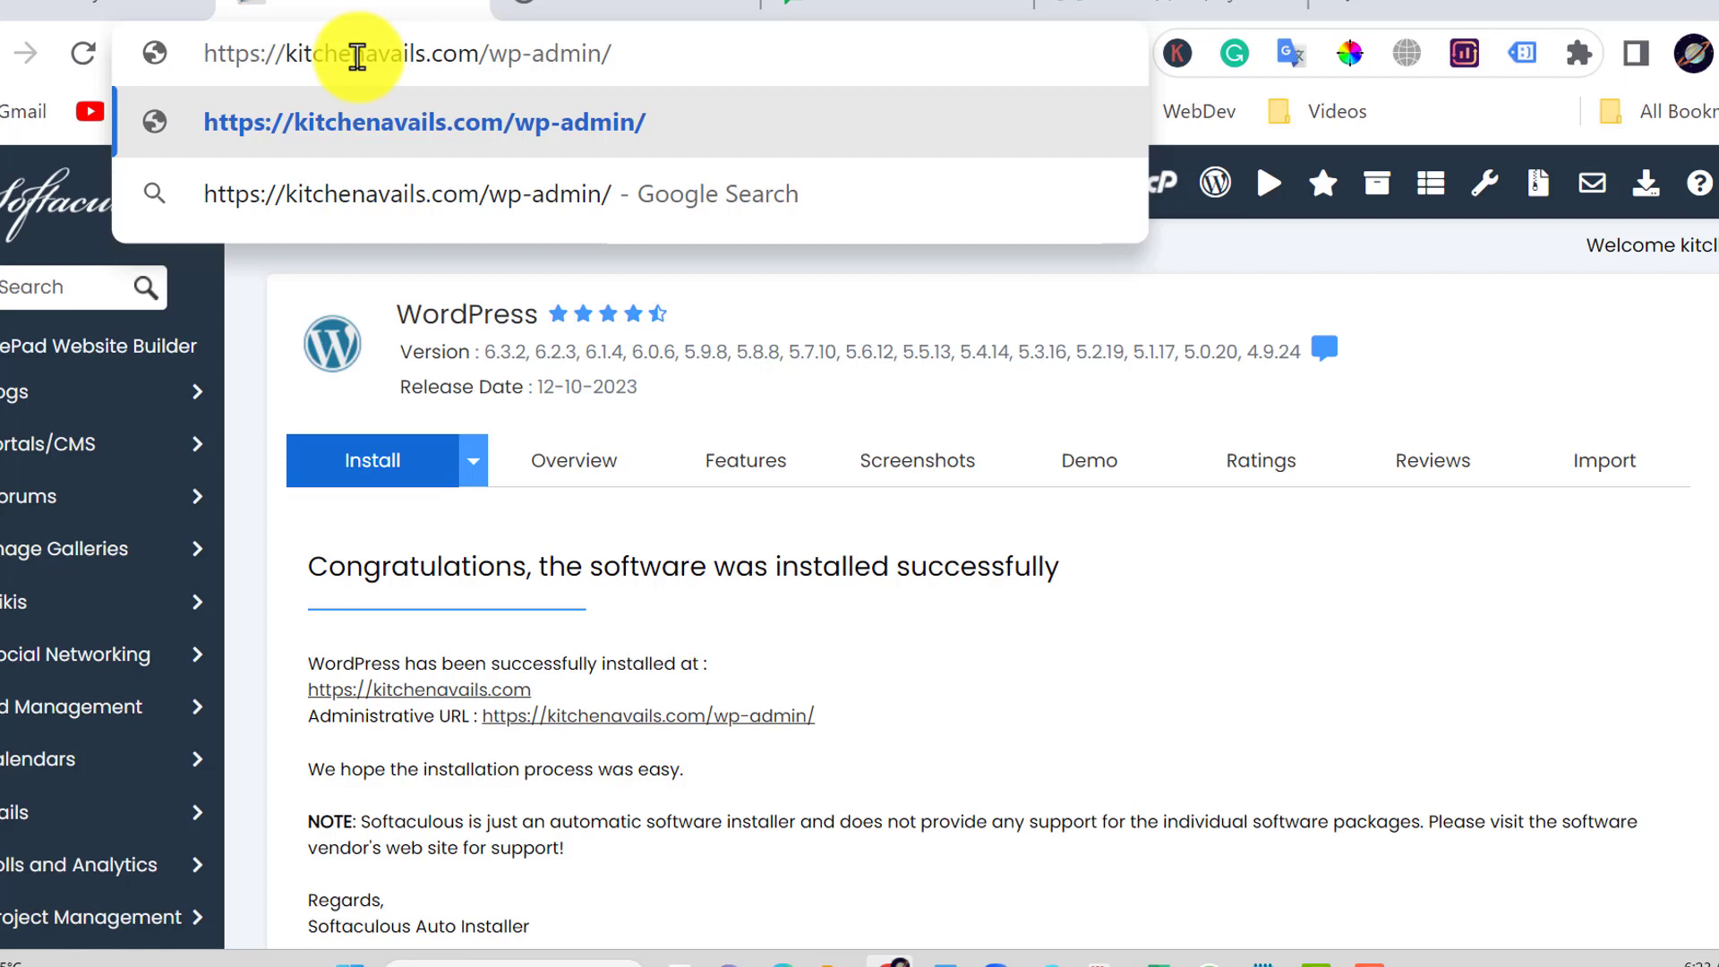
pyautogui.press('Return')
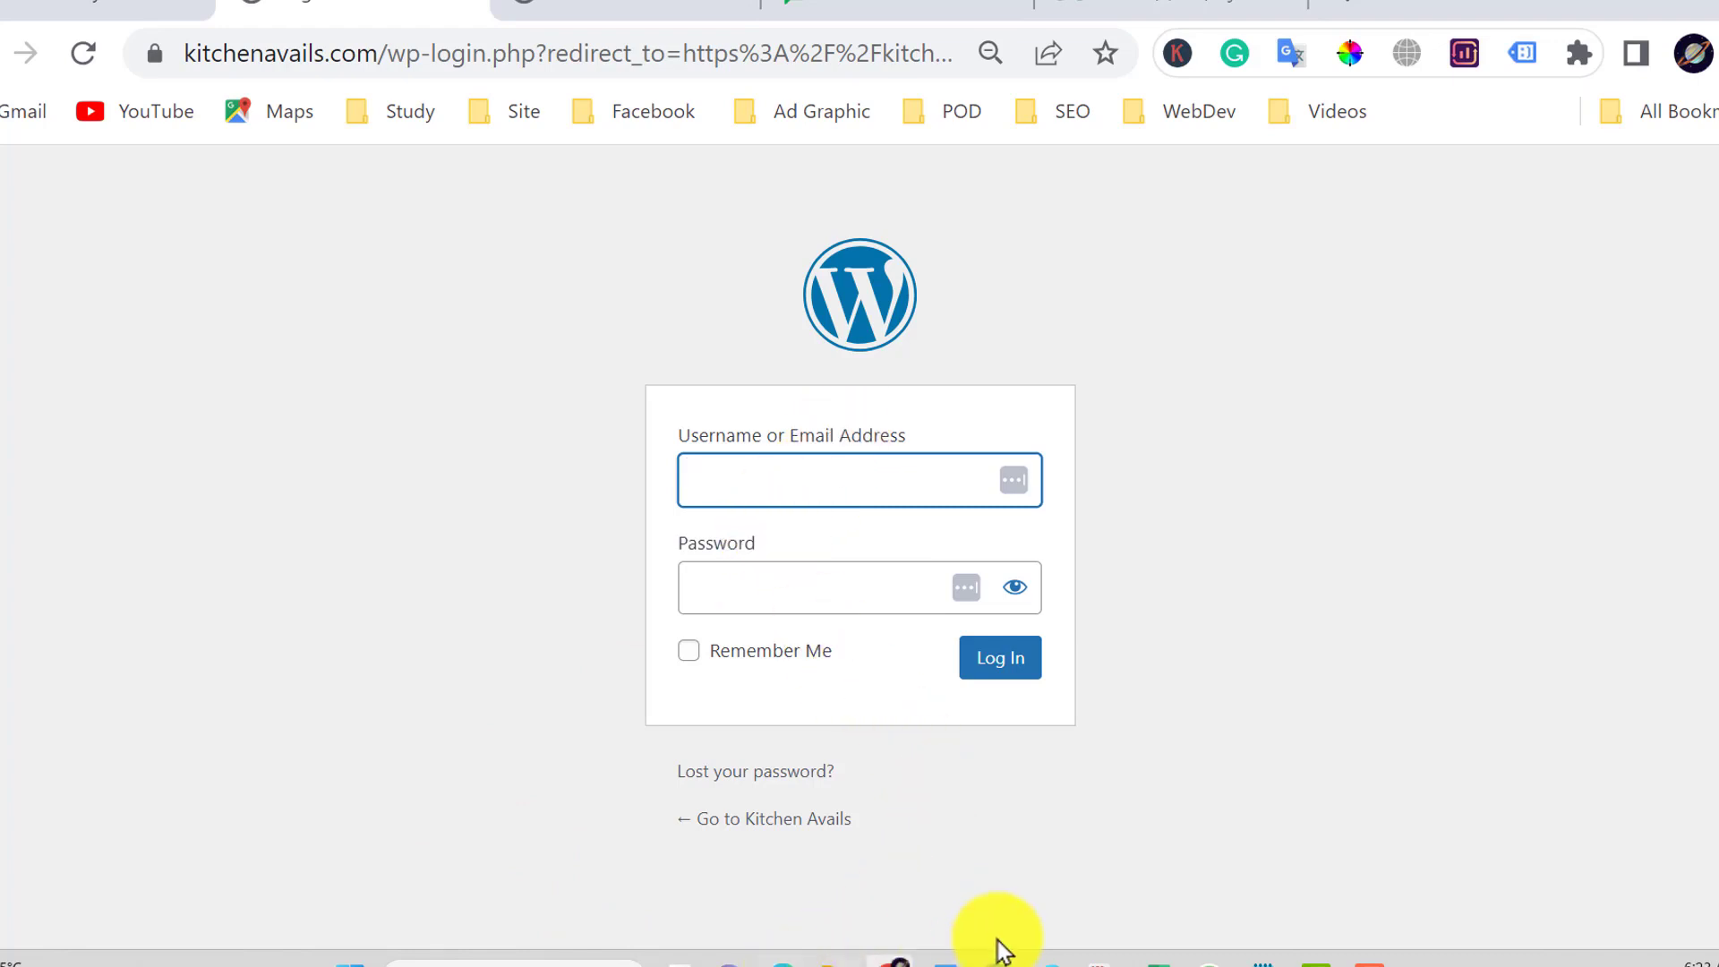
pyautogui.click(998, 663)
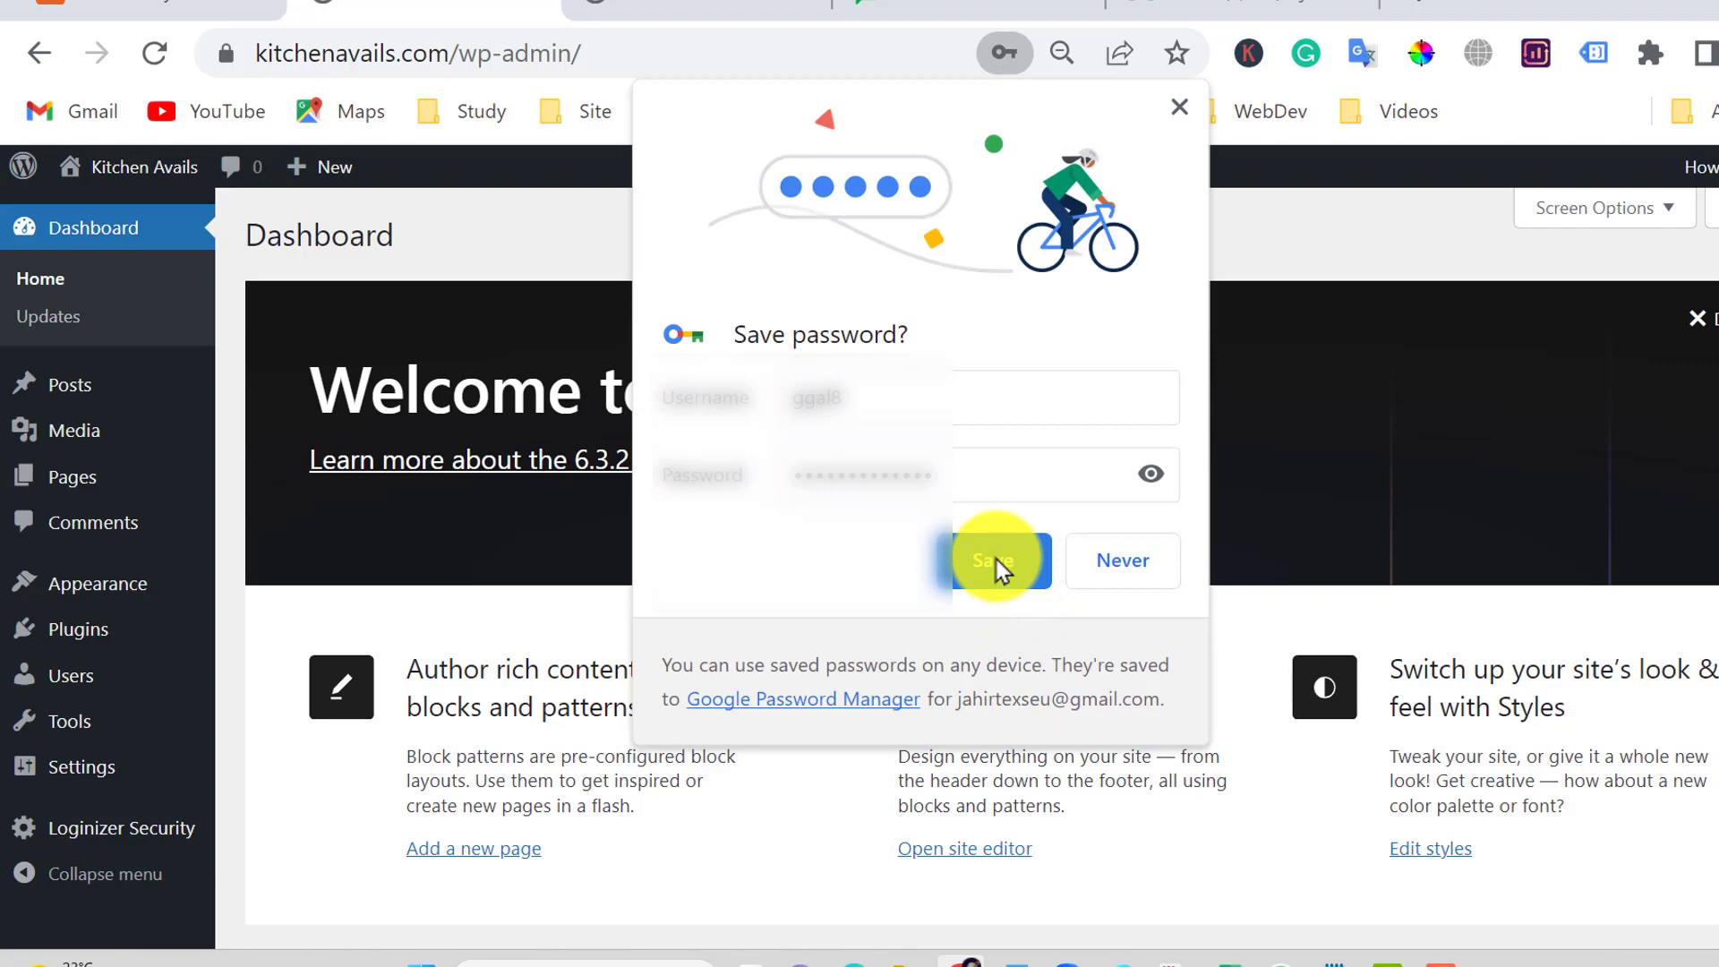
pyautogui.click(1182, 111)
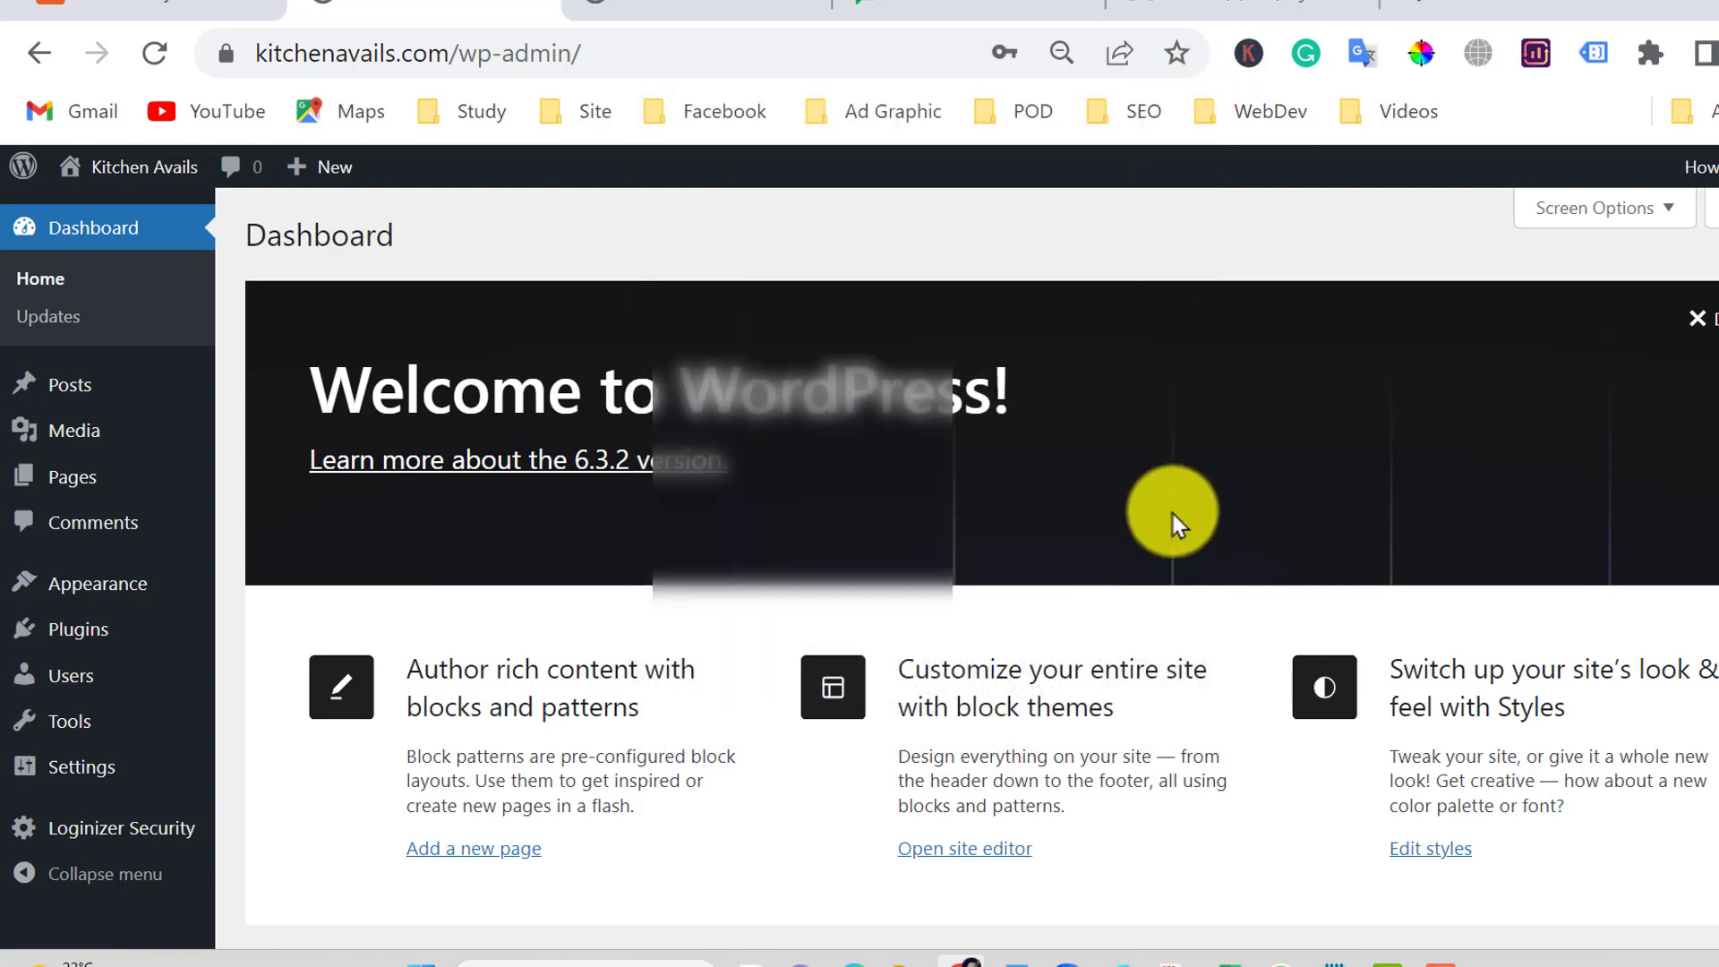
# - Look over the WordPress dashboard, including the welcome panel, Site Health Status, At a Glance and Activity sections
pyautogui.scroll(-6, 523, 367)
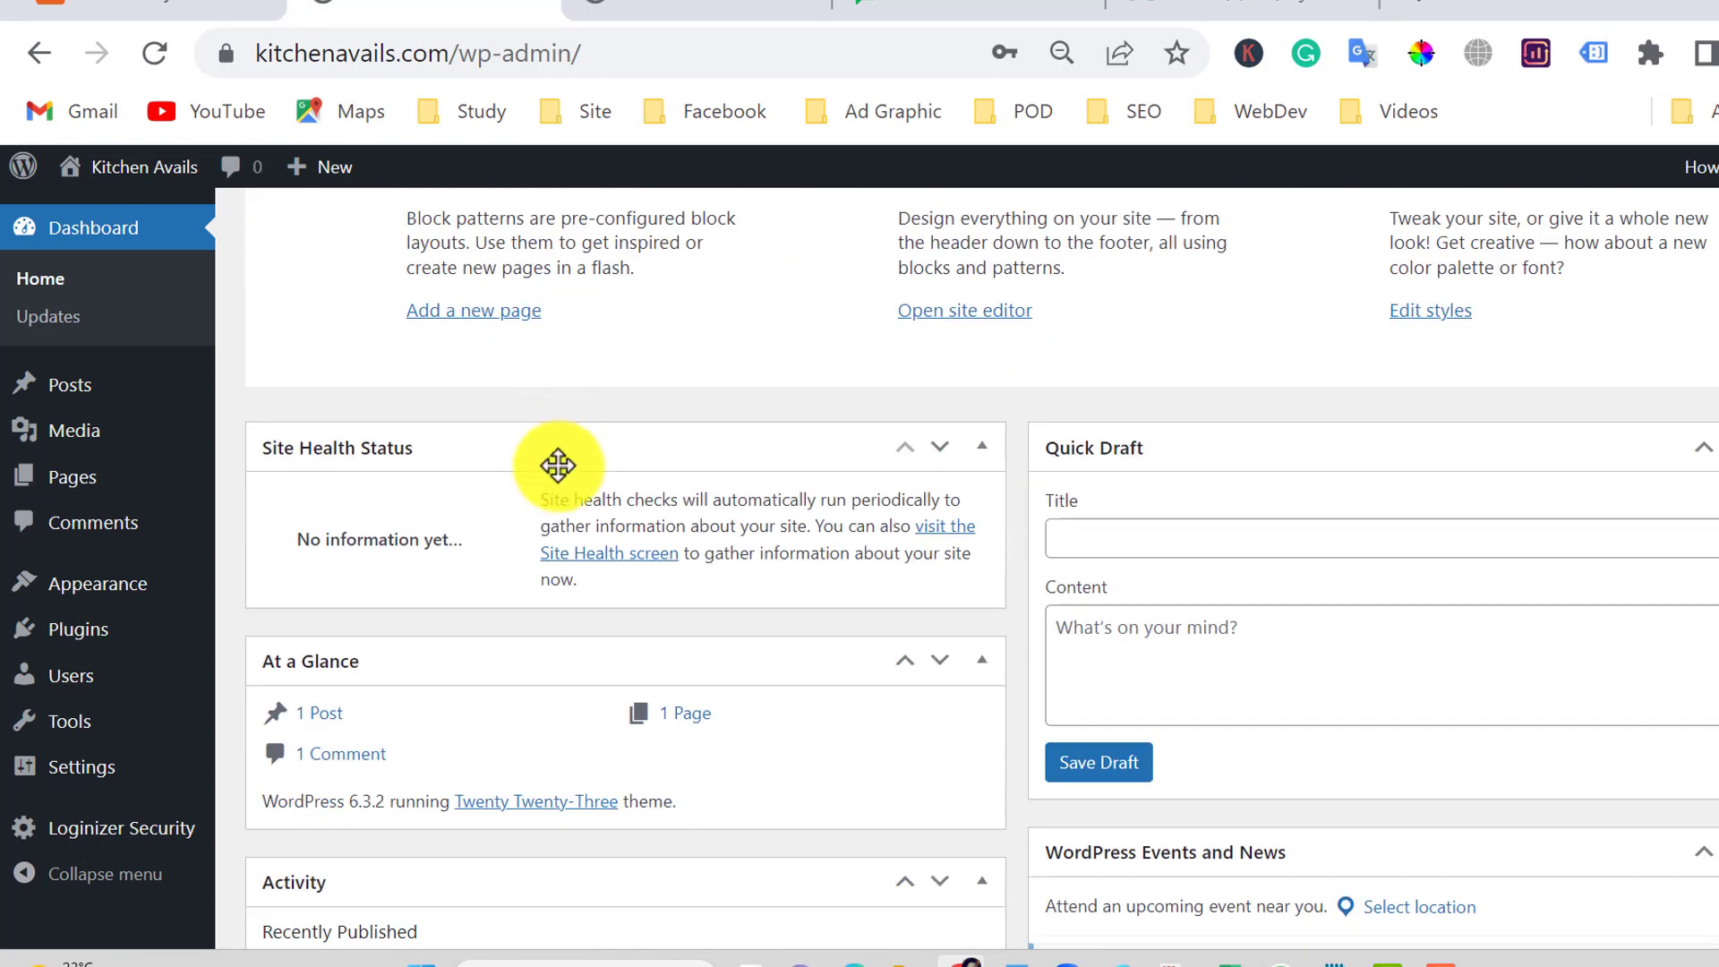
pyautogui.scroll(-5, 557, 464)
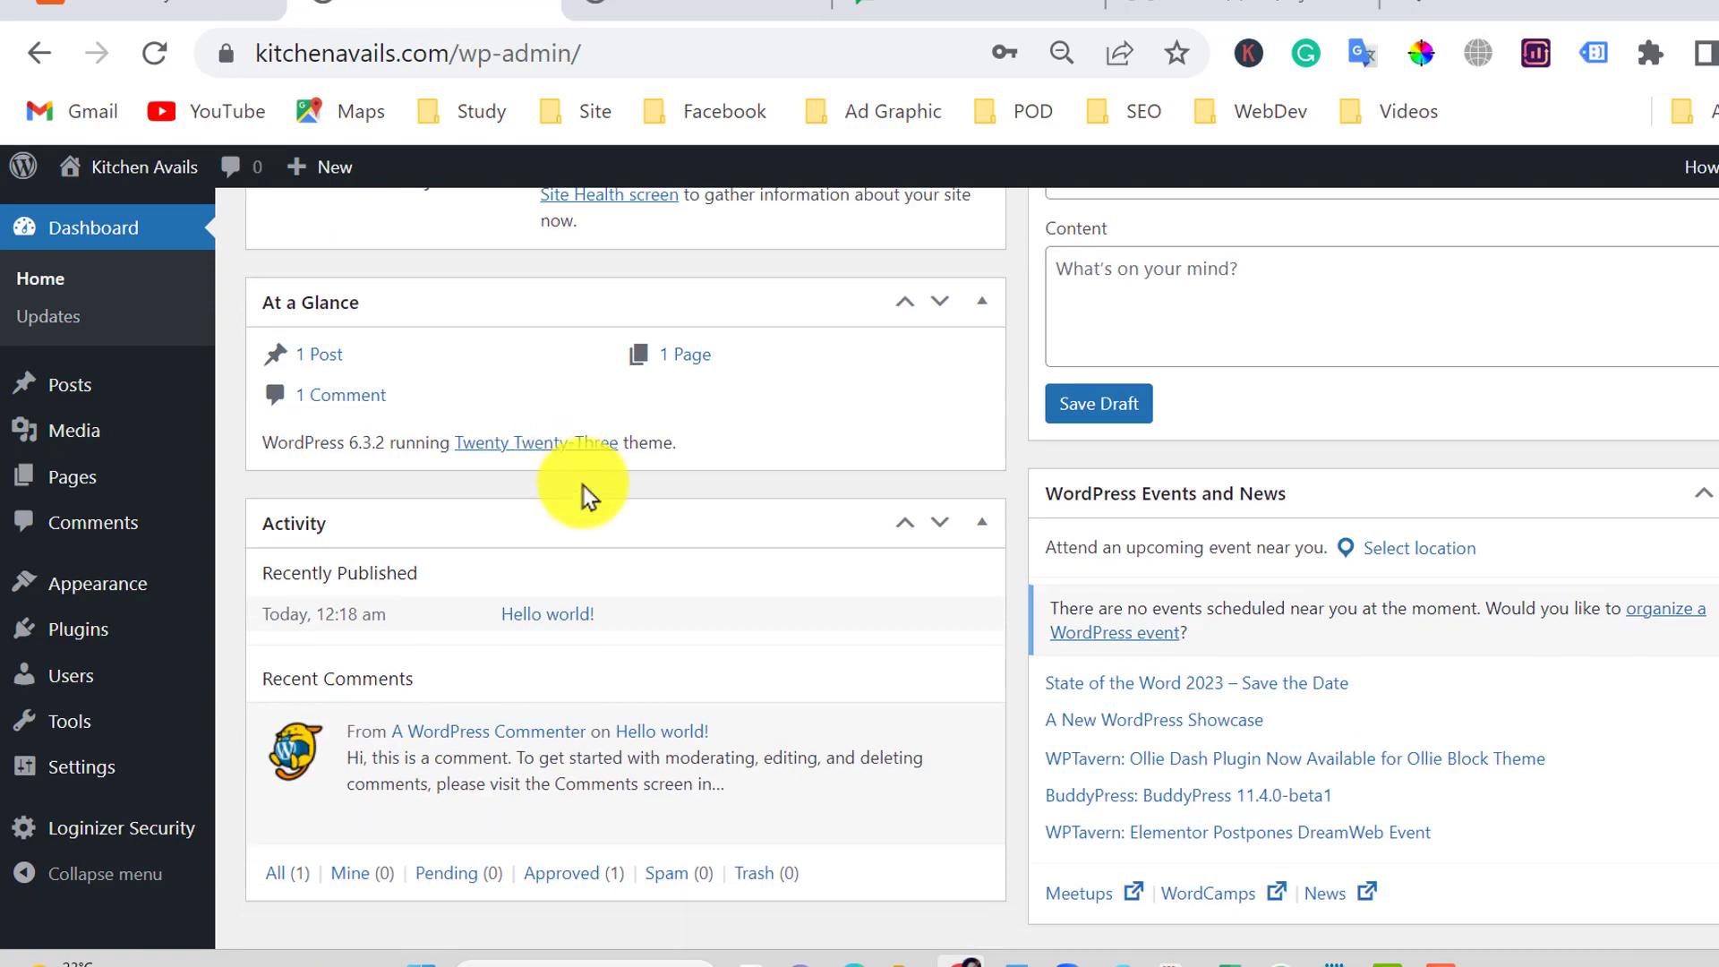
pyautogui.scroll(11, 613, 515)
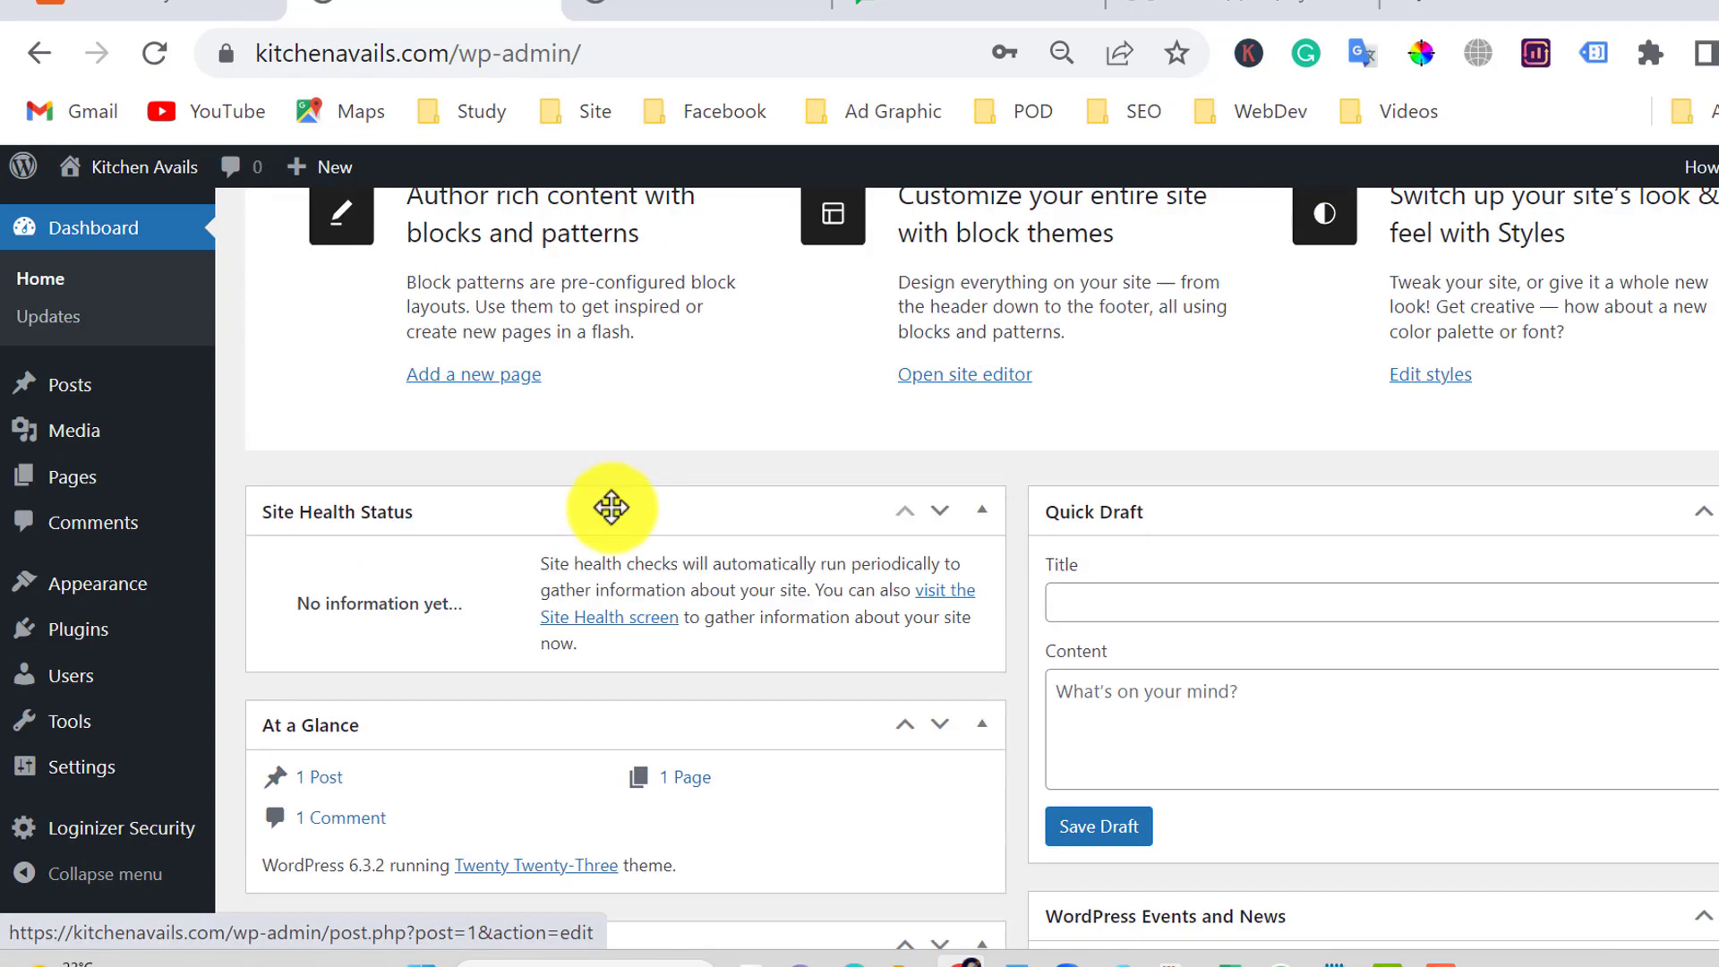
pyautogui.scroll(-2, 614, 519)
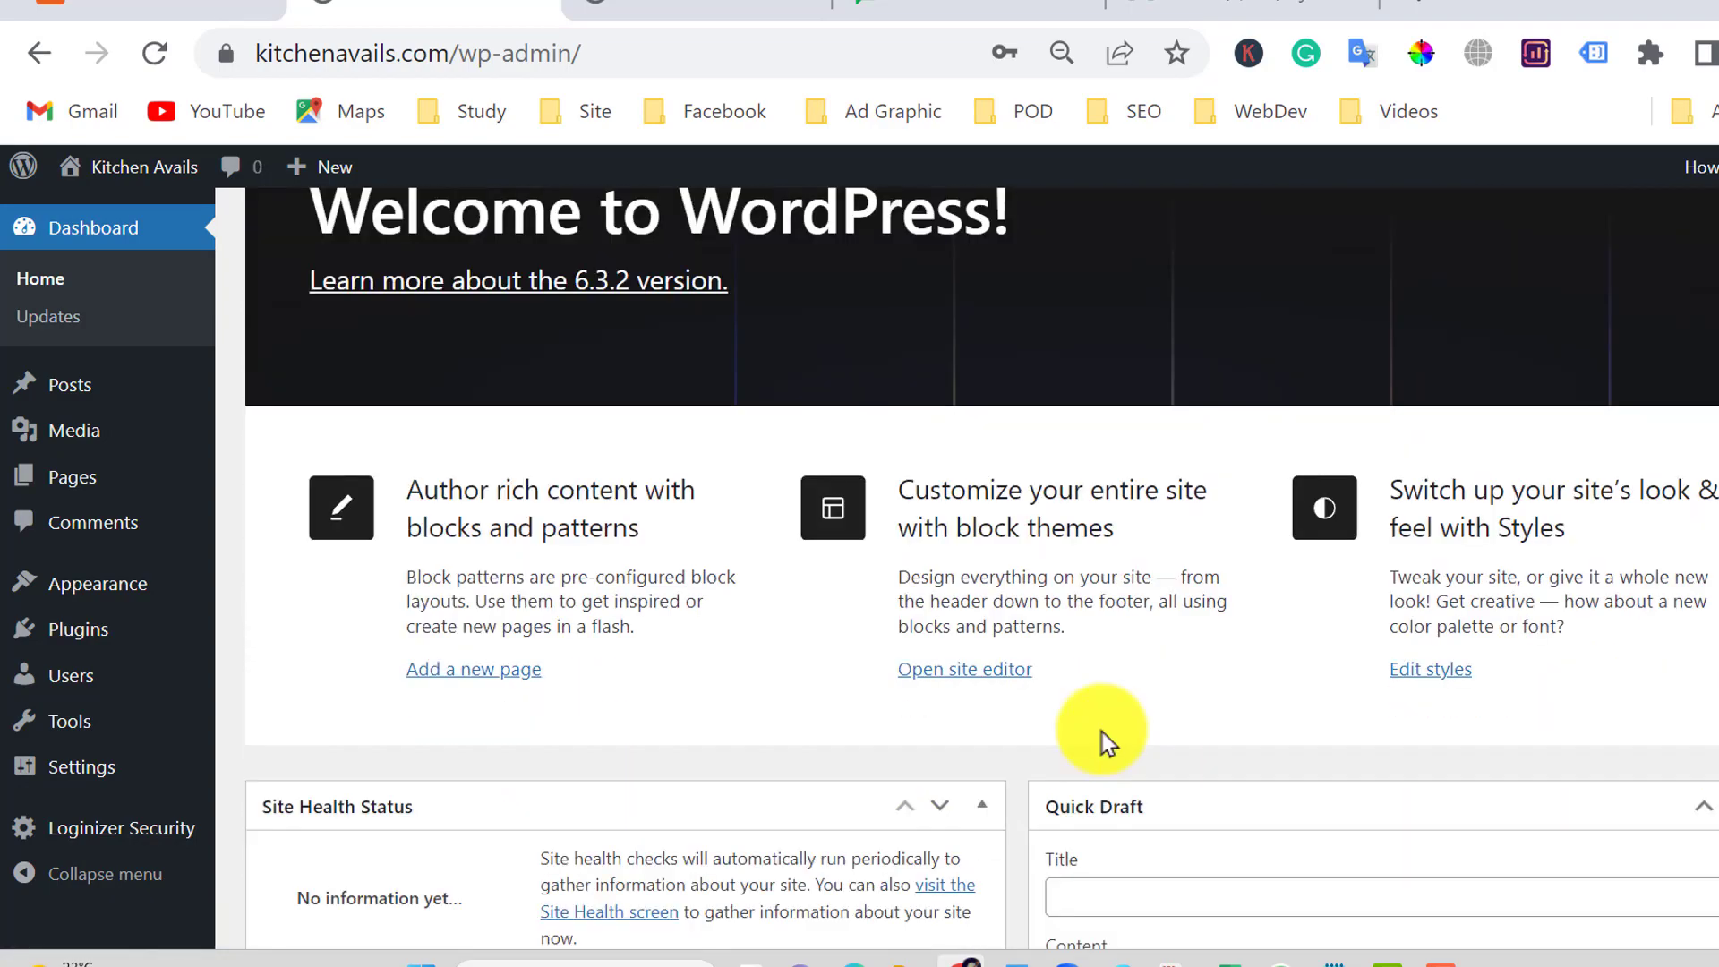
# - In the Reading settings, enable "Discourage search engines from indexing this site" and save the changes
pyautogui.moveTo(104, 775)
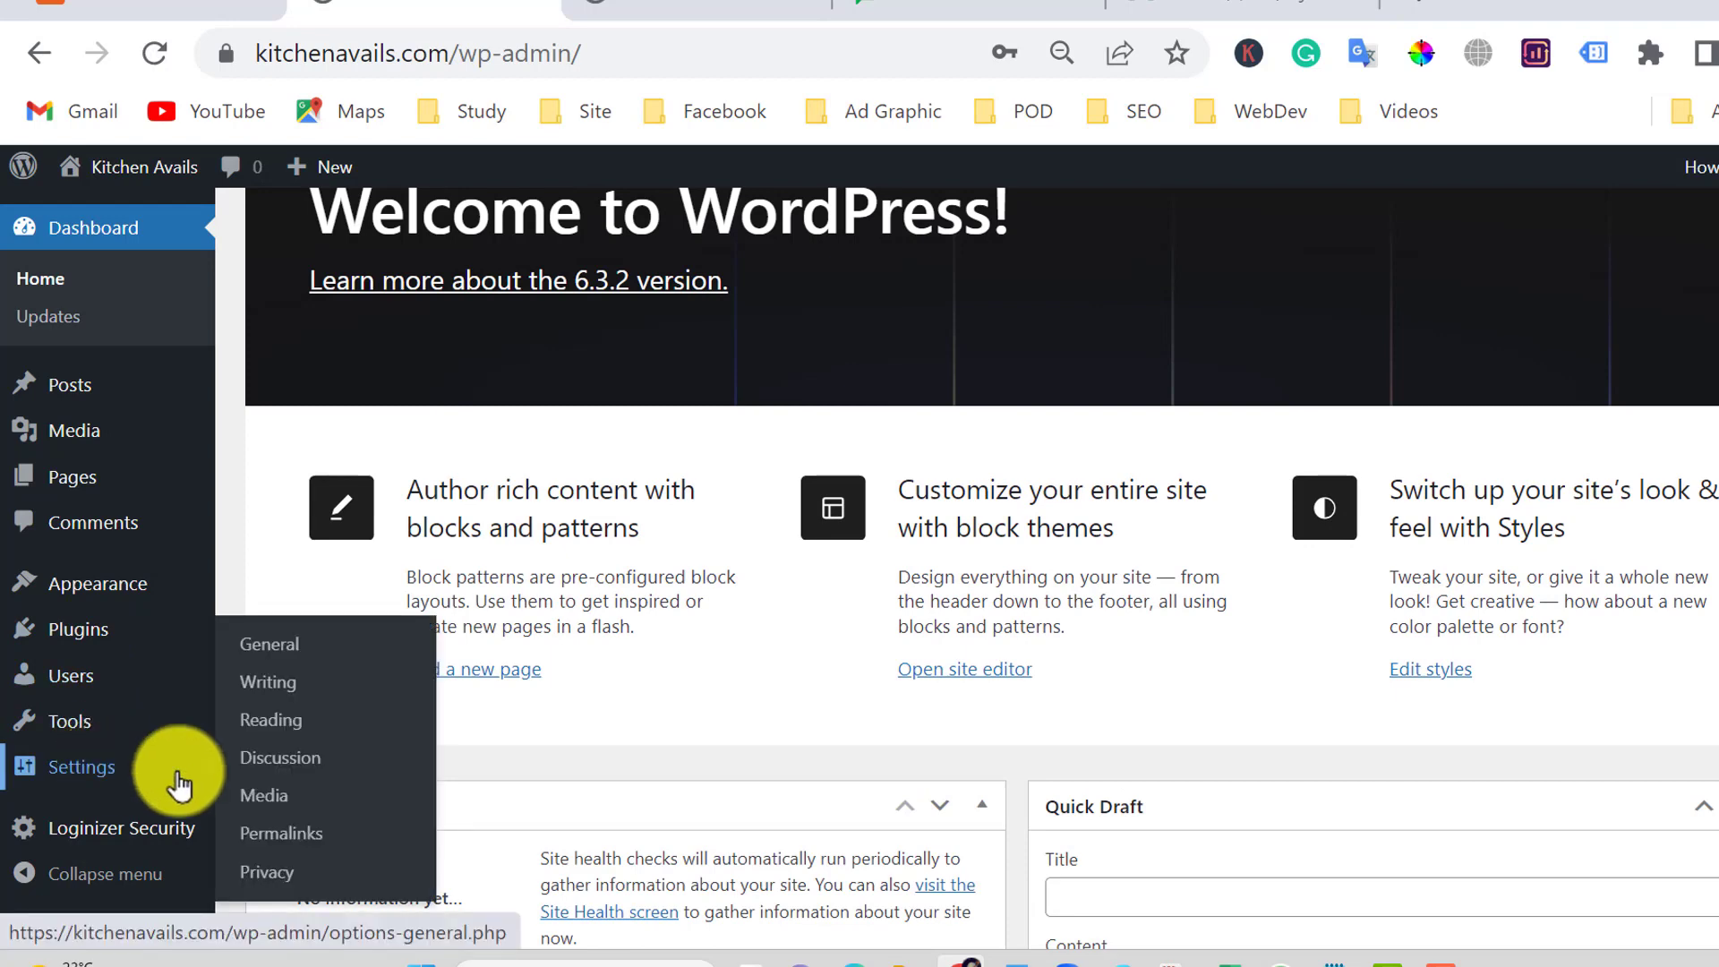
pyautogui.click(266, 726)
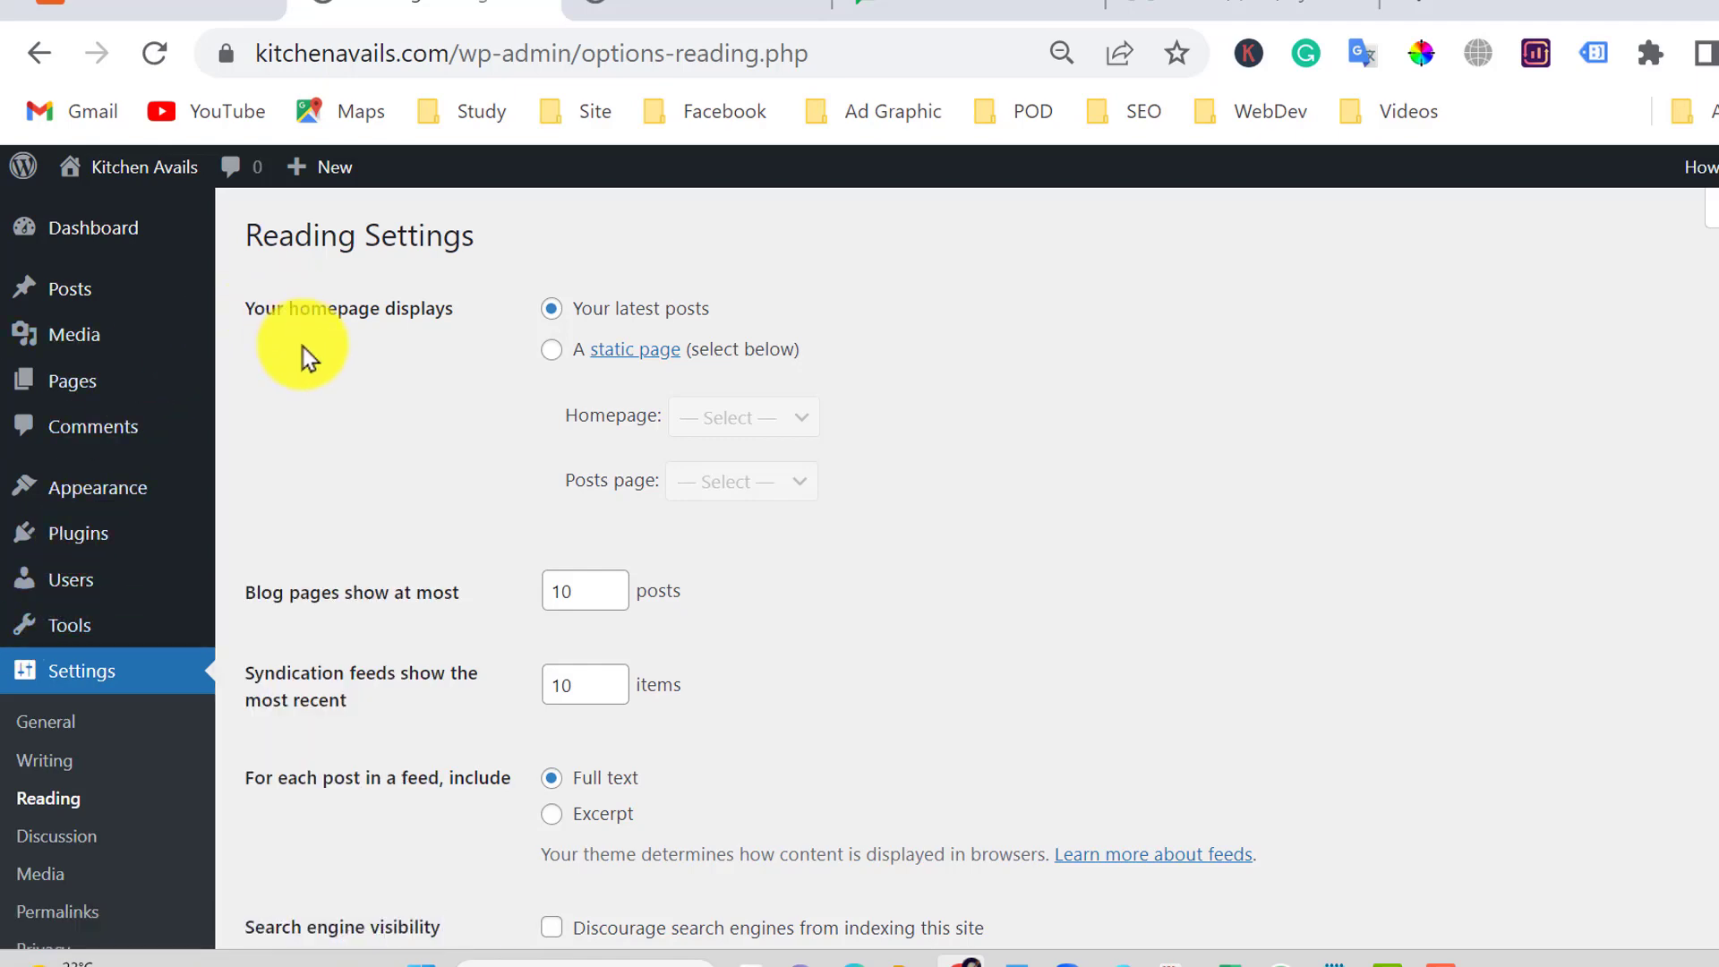
pyautogui.scroll(-2, 303, 346)
pyautogui.scroll(-1, 302, 347)
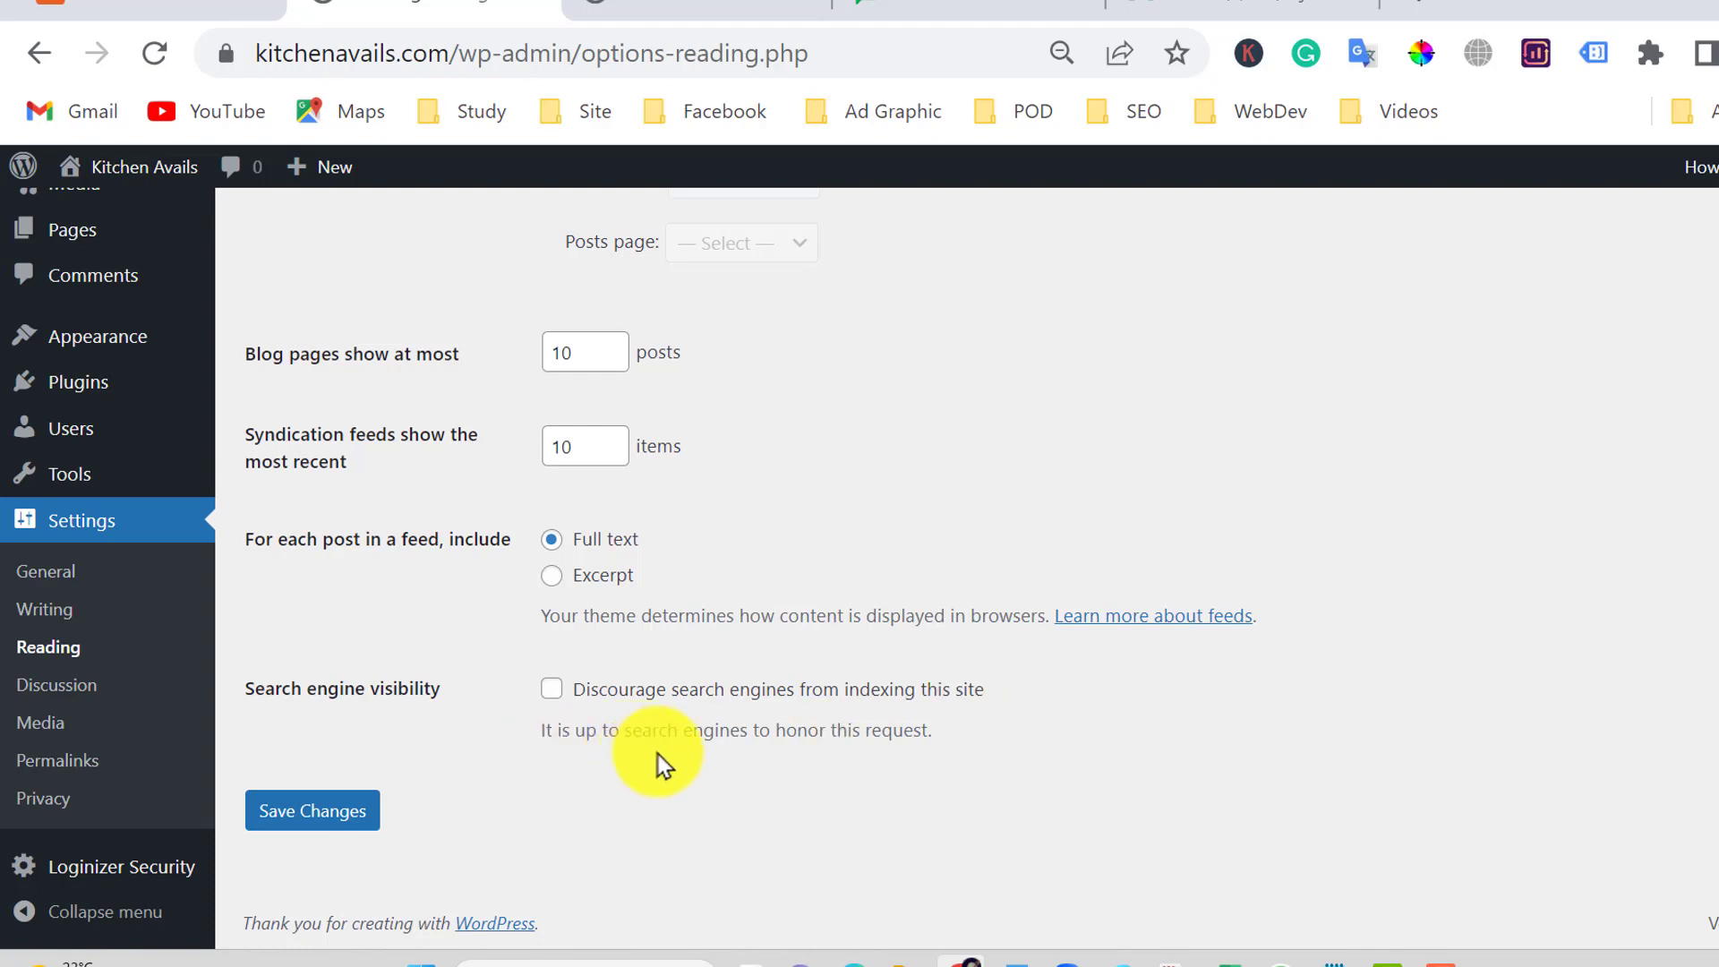
pyautogui.click(570, 709)
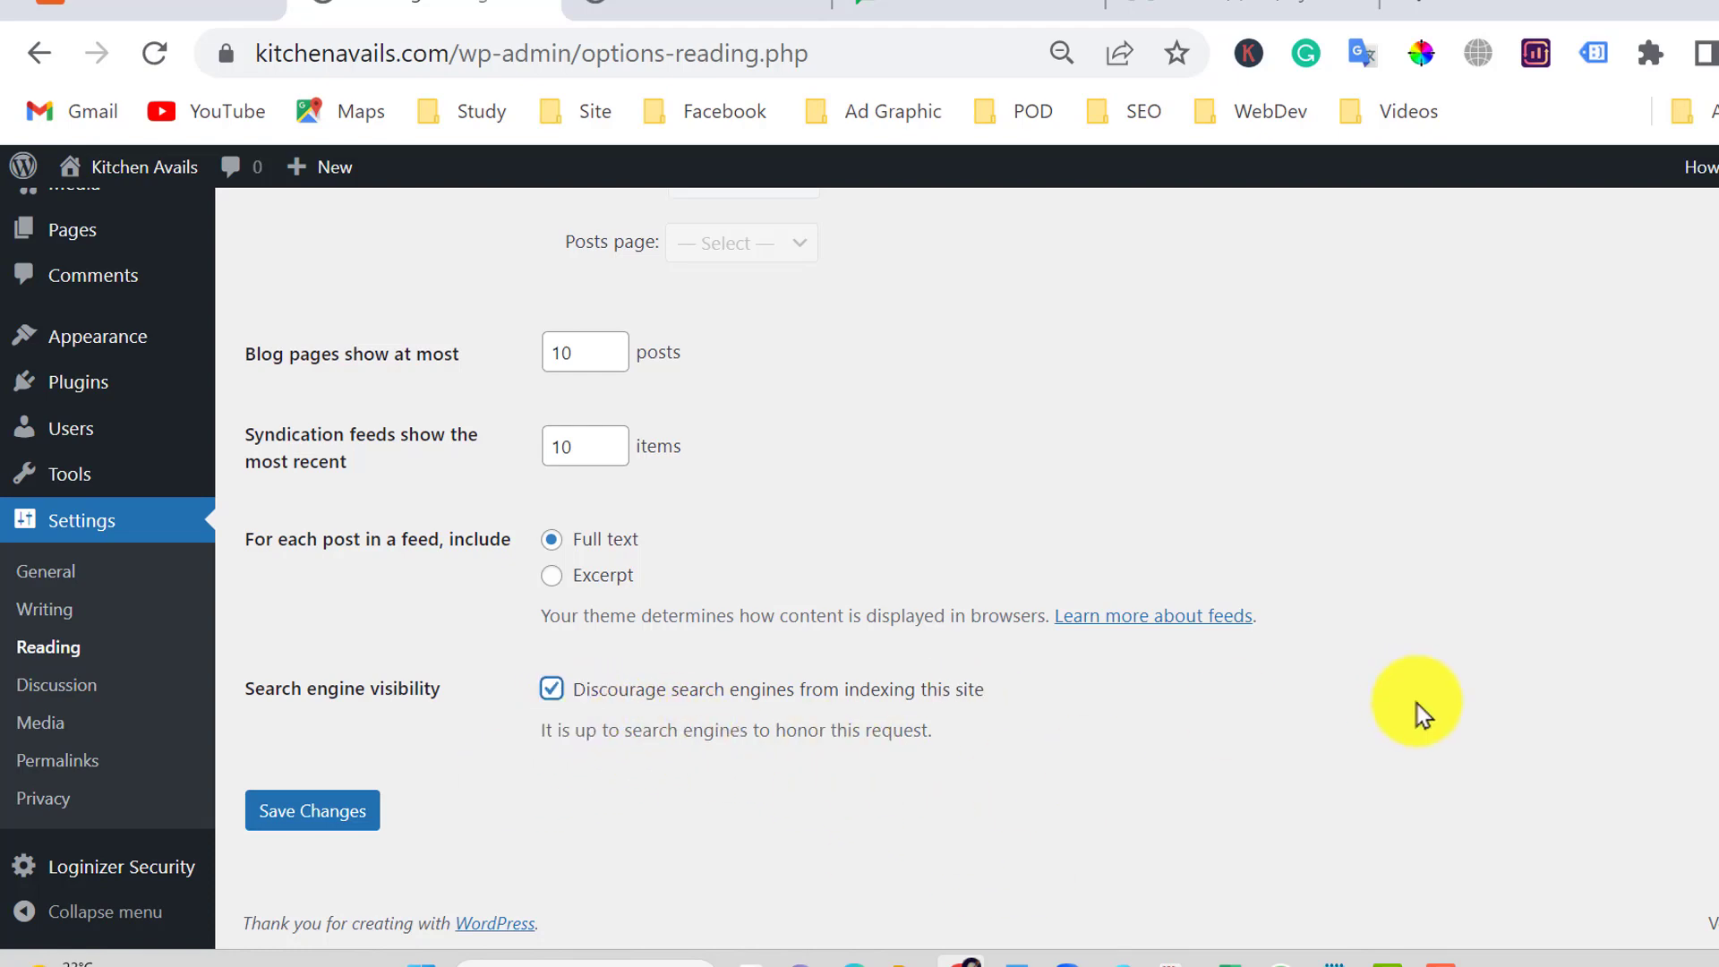
pyautogui.click(324, 833)
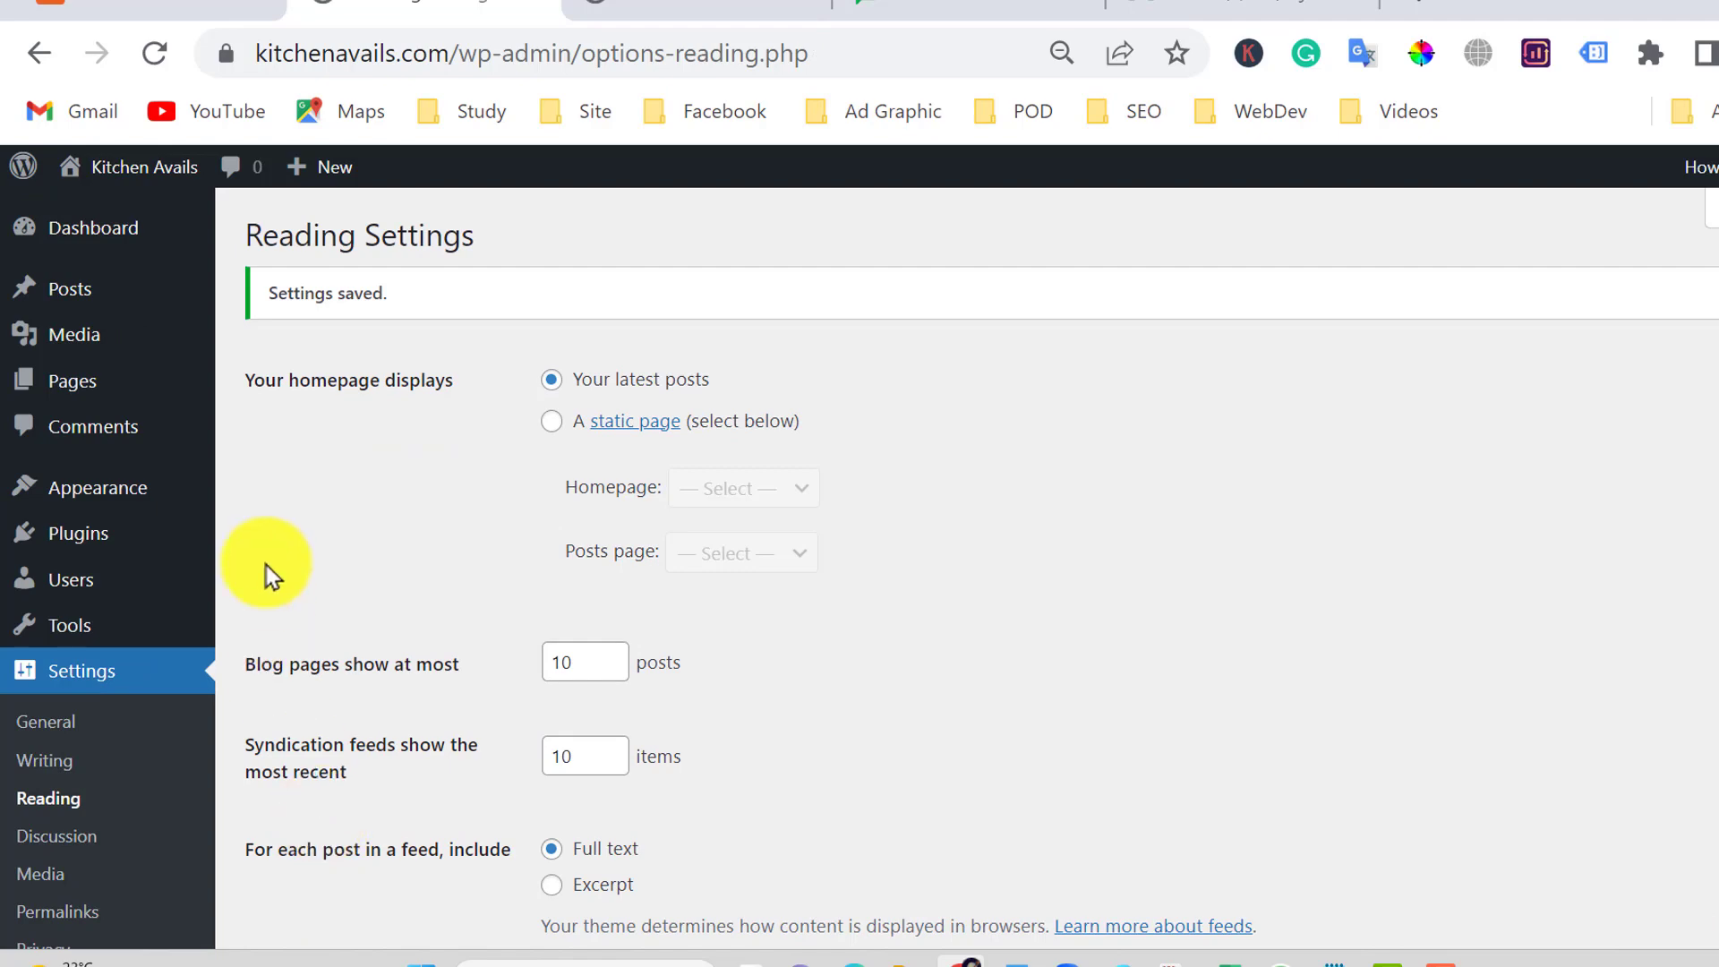
# - Return to the dashboard and review its Site Health, At a Glance, Activity, and WordPress Events and News sections
pyautogui.click(99, 233)
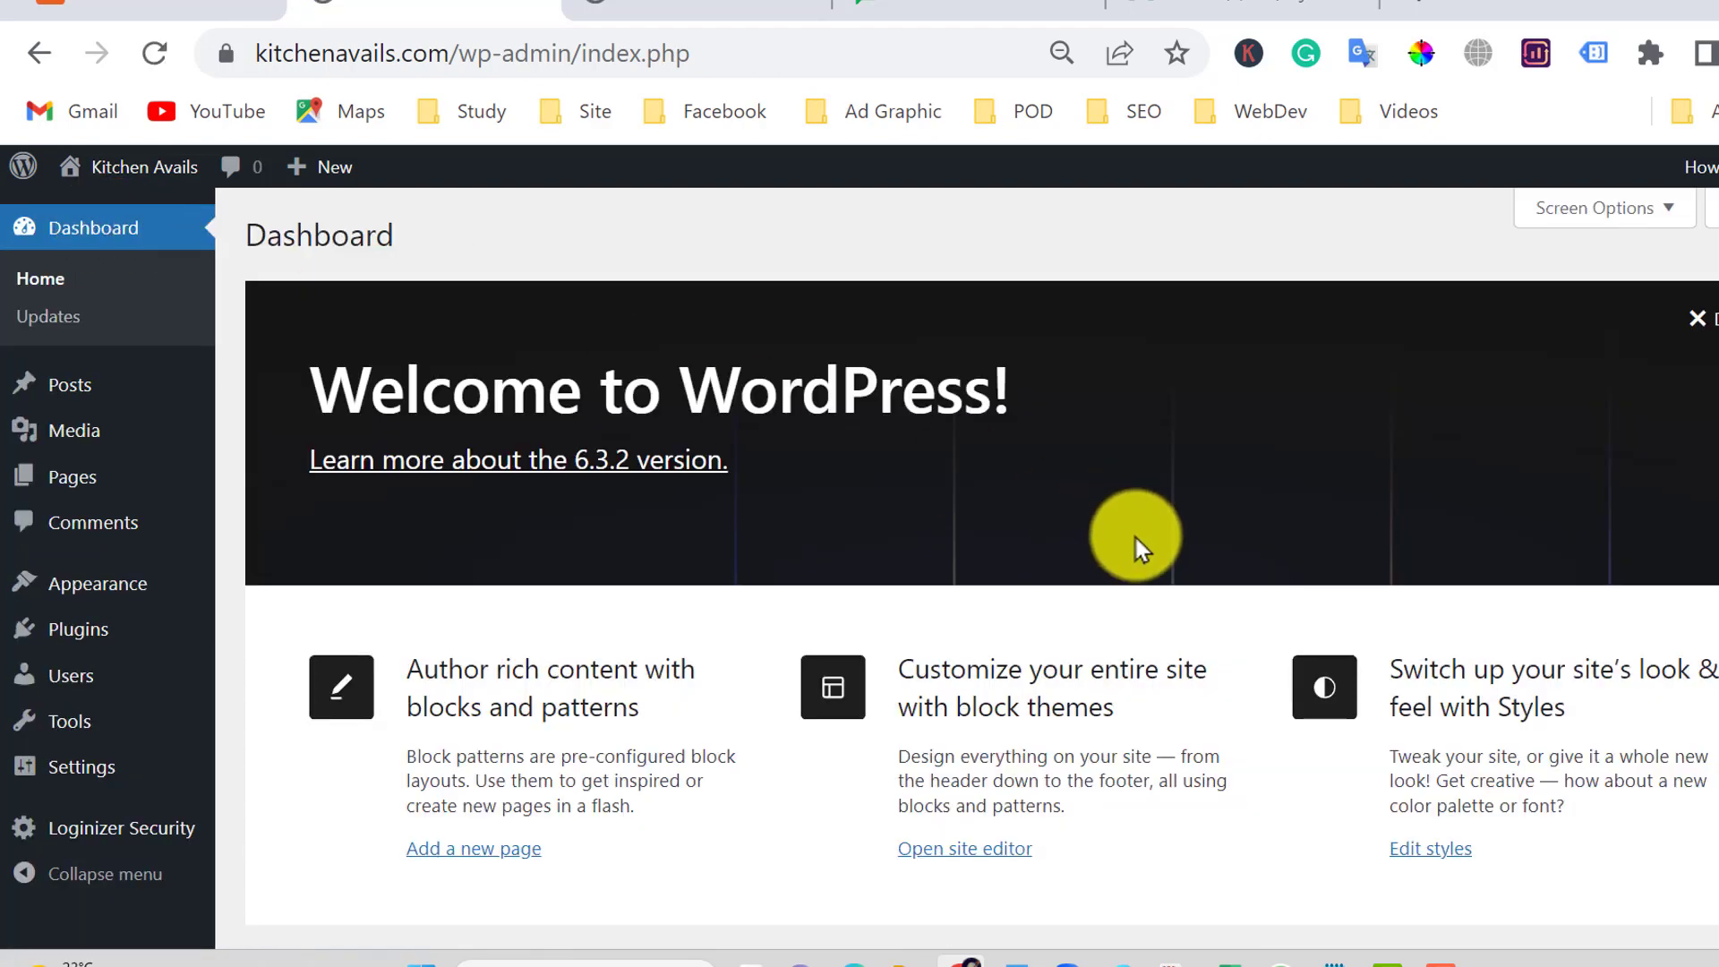
pyautogui.scroll(-4, 1136, 539)
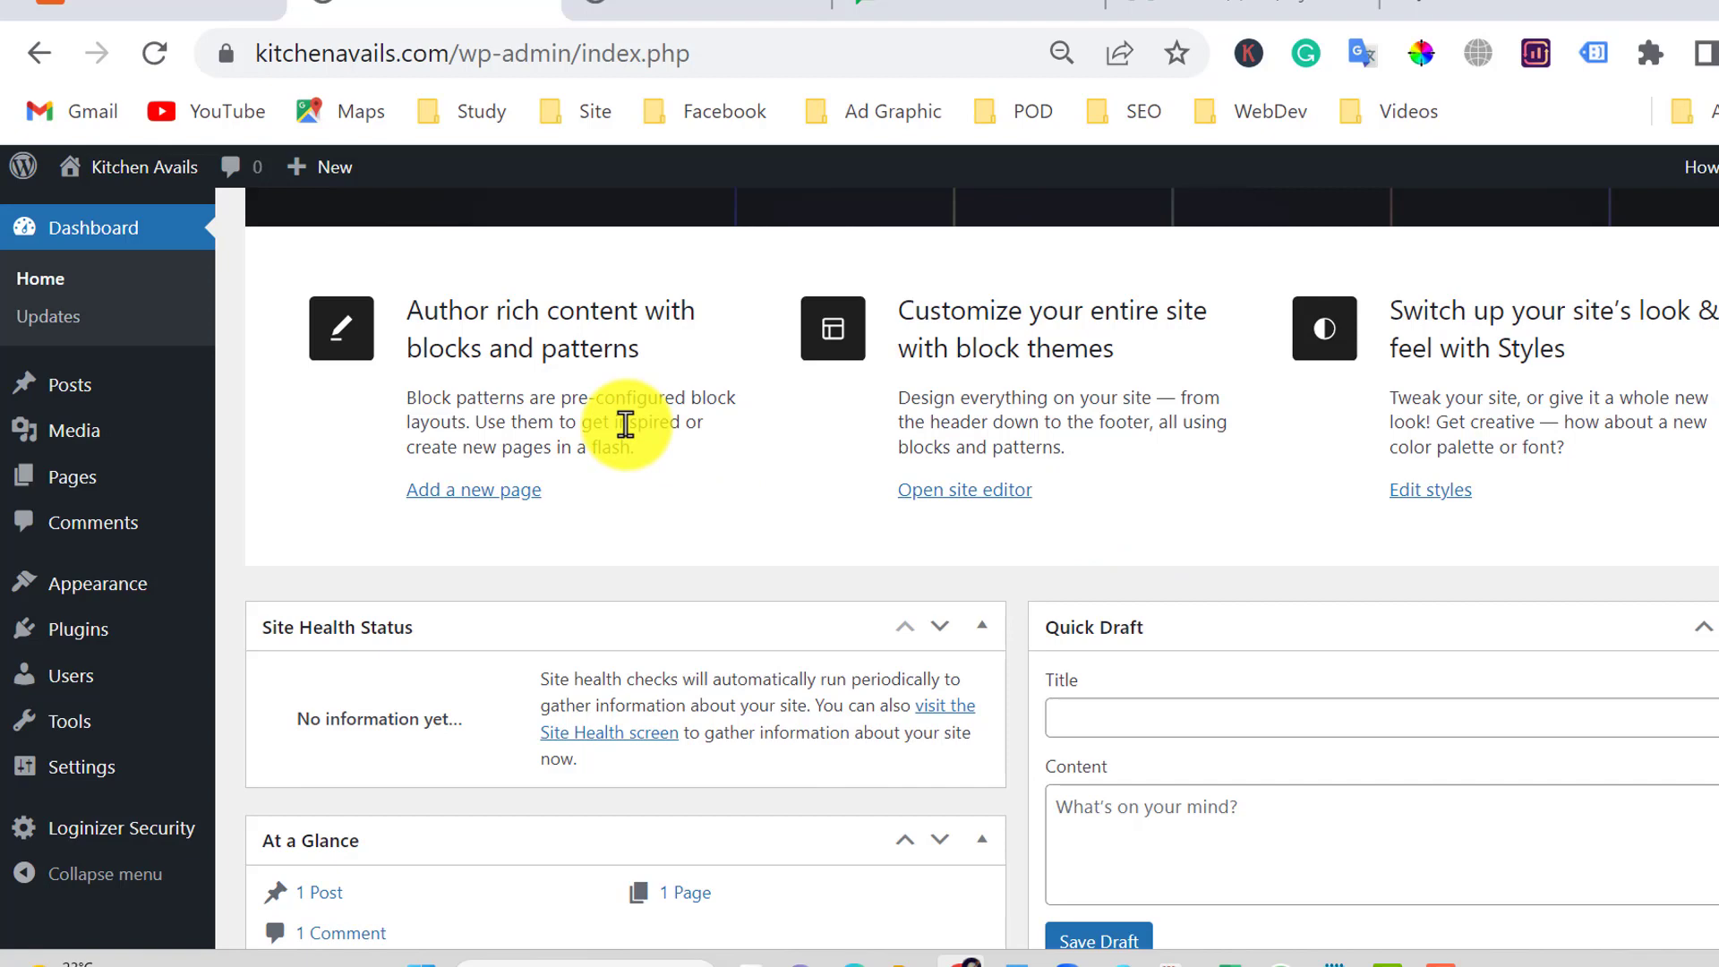
pyautogui.scroll(-2, 1003, 488)
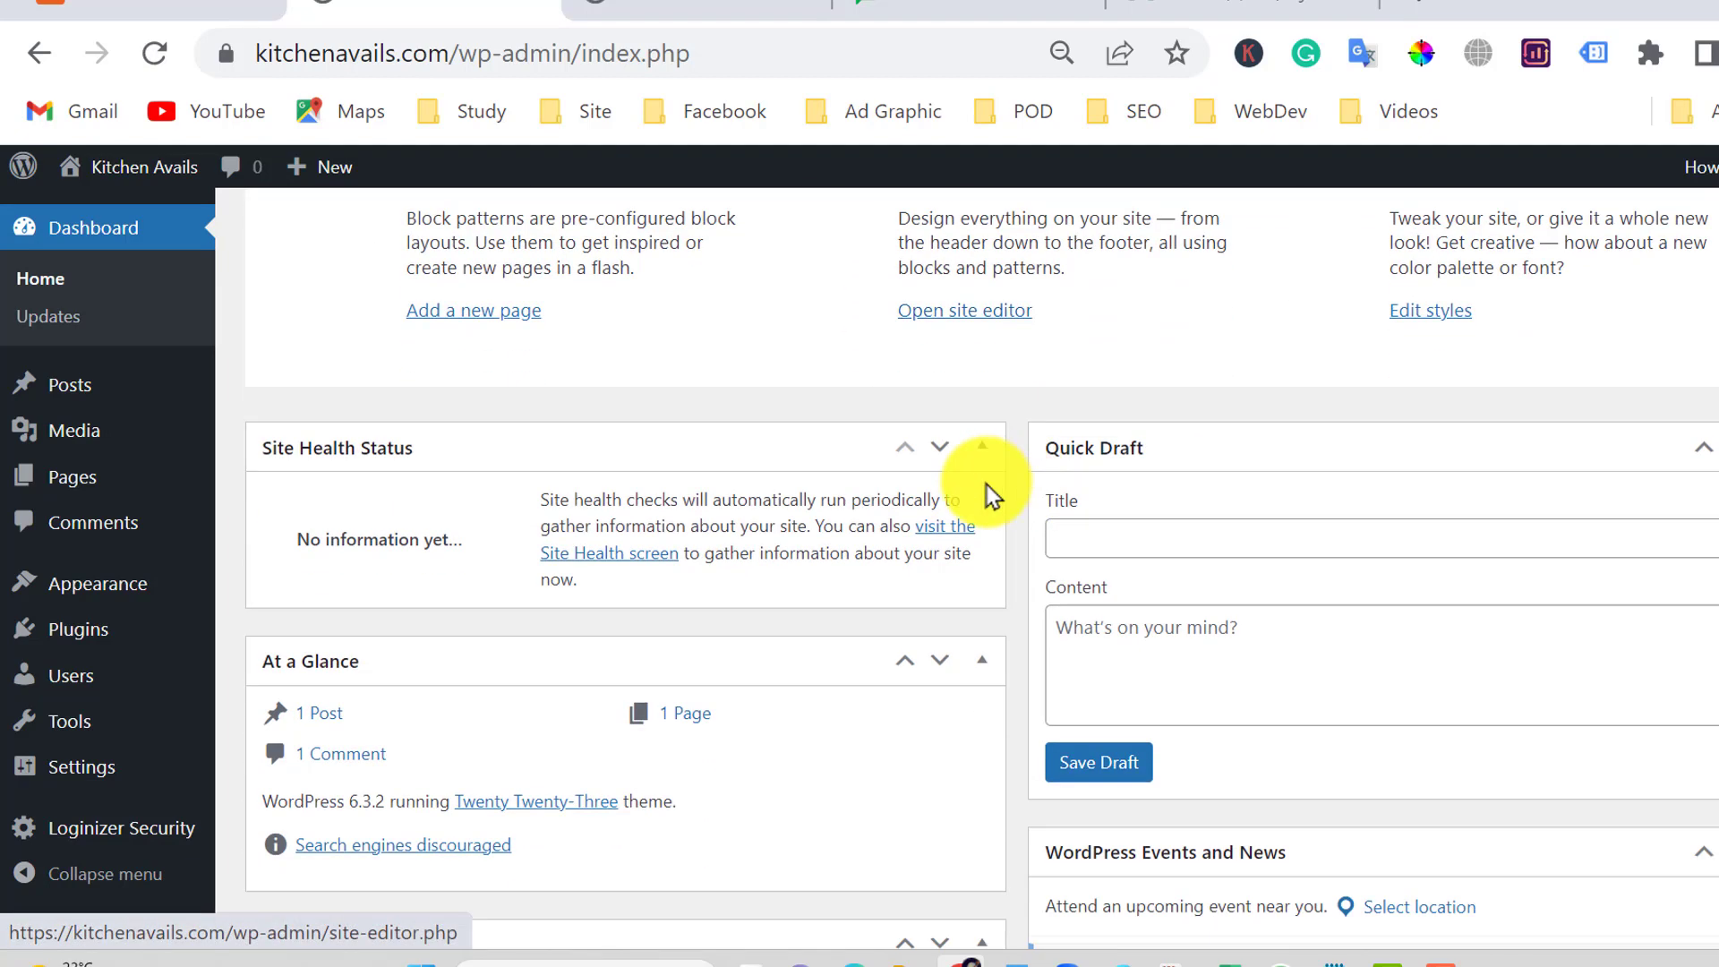
pyautogui.scroll(-2, 987, 495)
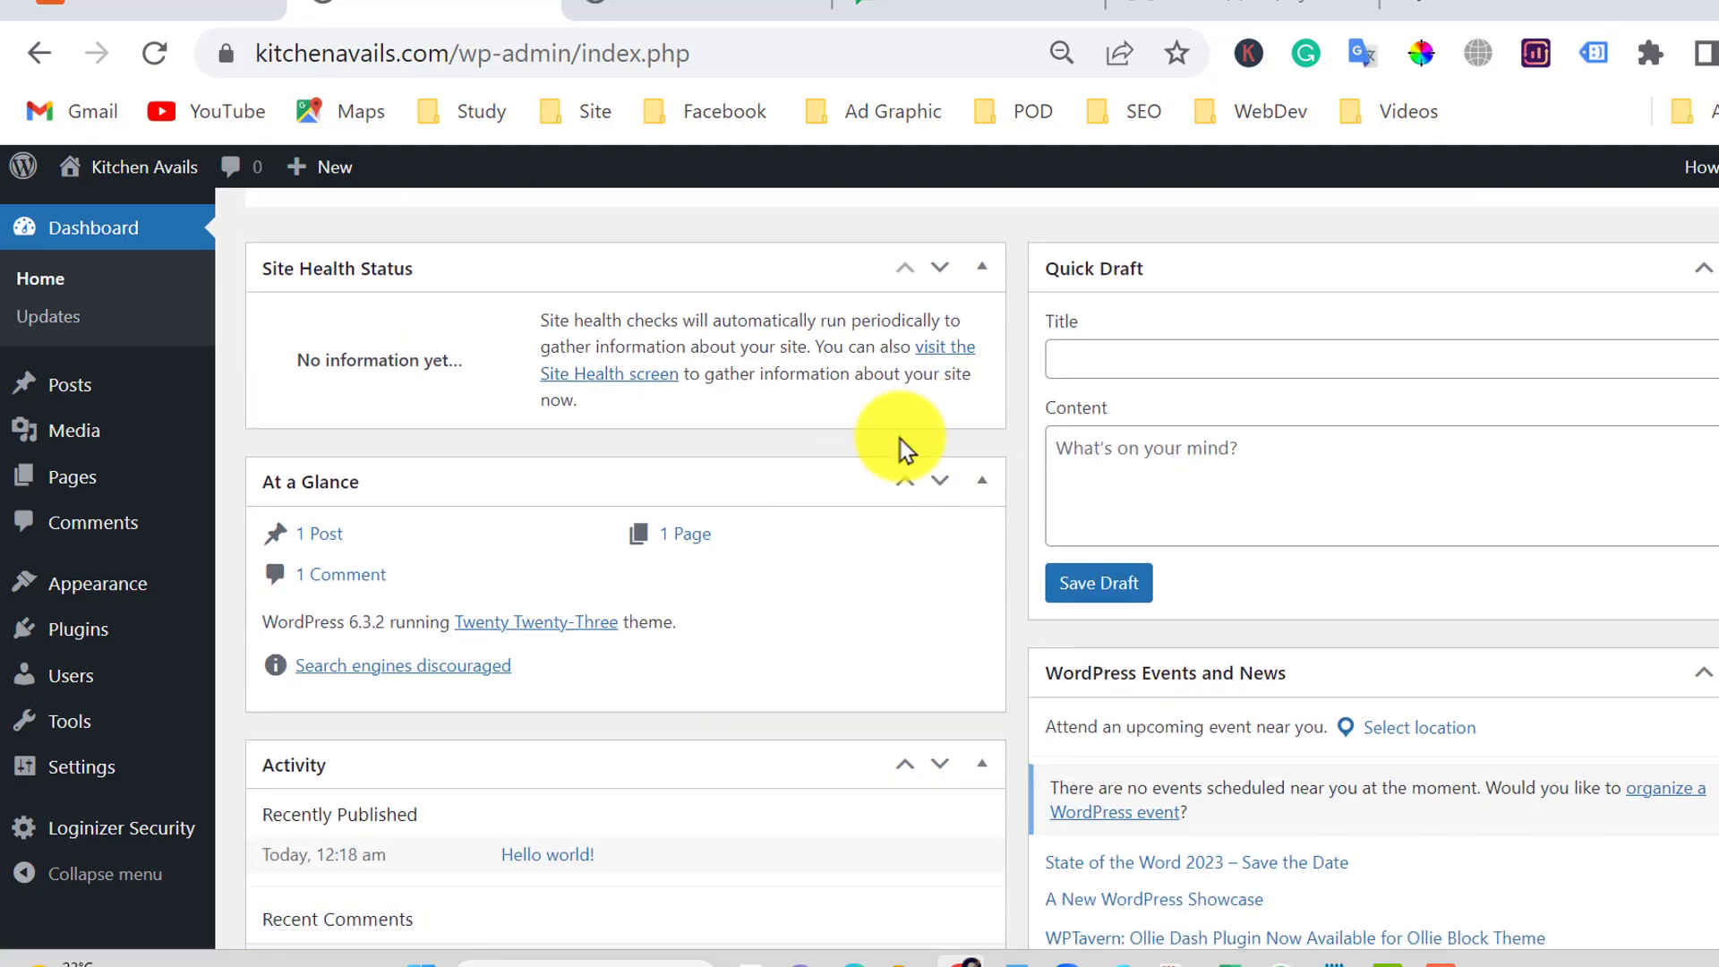
pyautogui.scroll(-2, 901, 448)
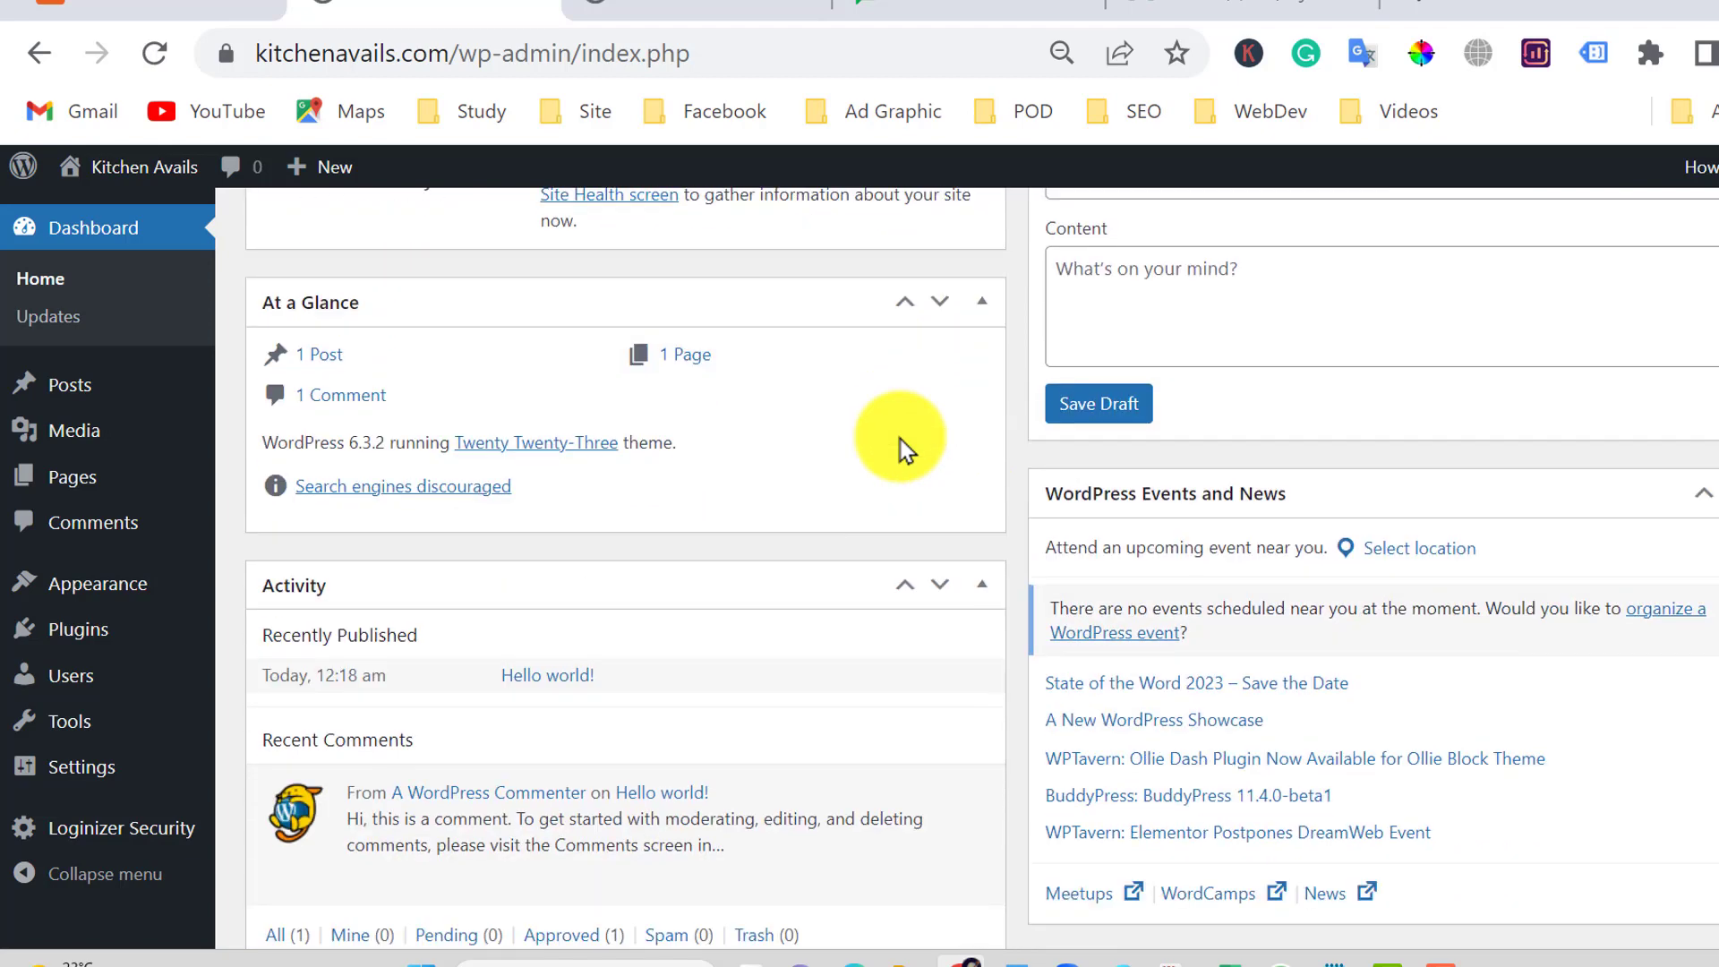
pyautogui.scroll(-2, 901, 448)
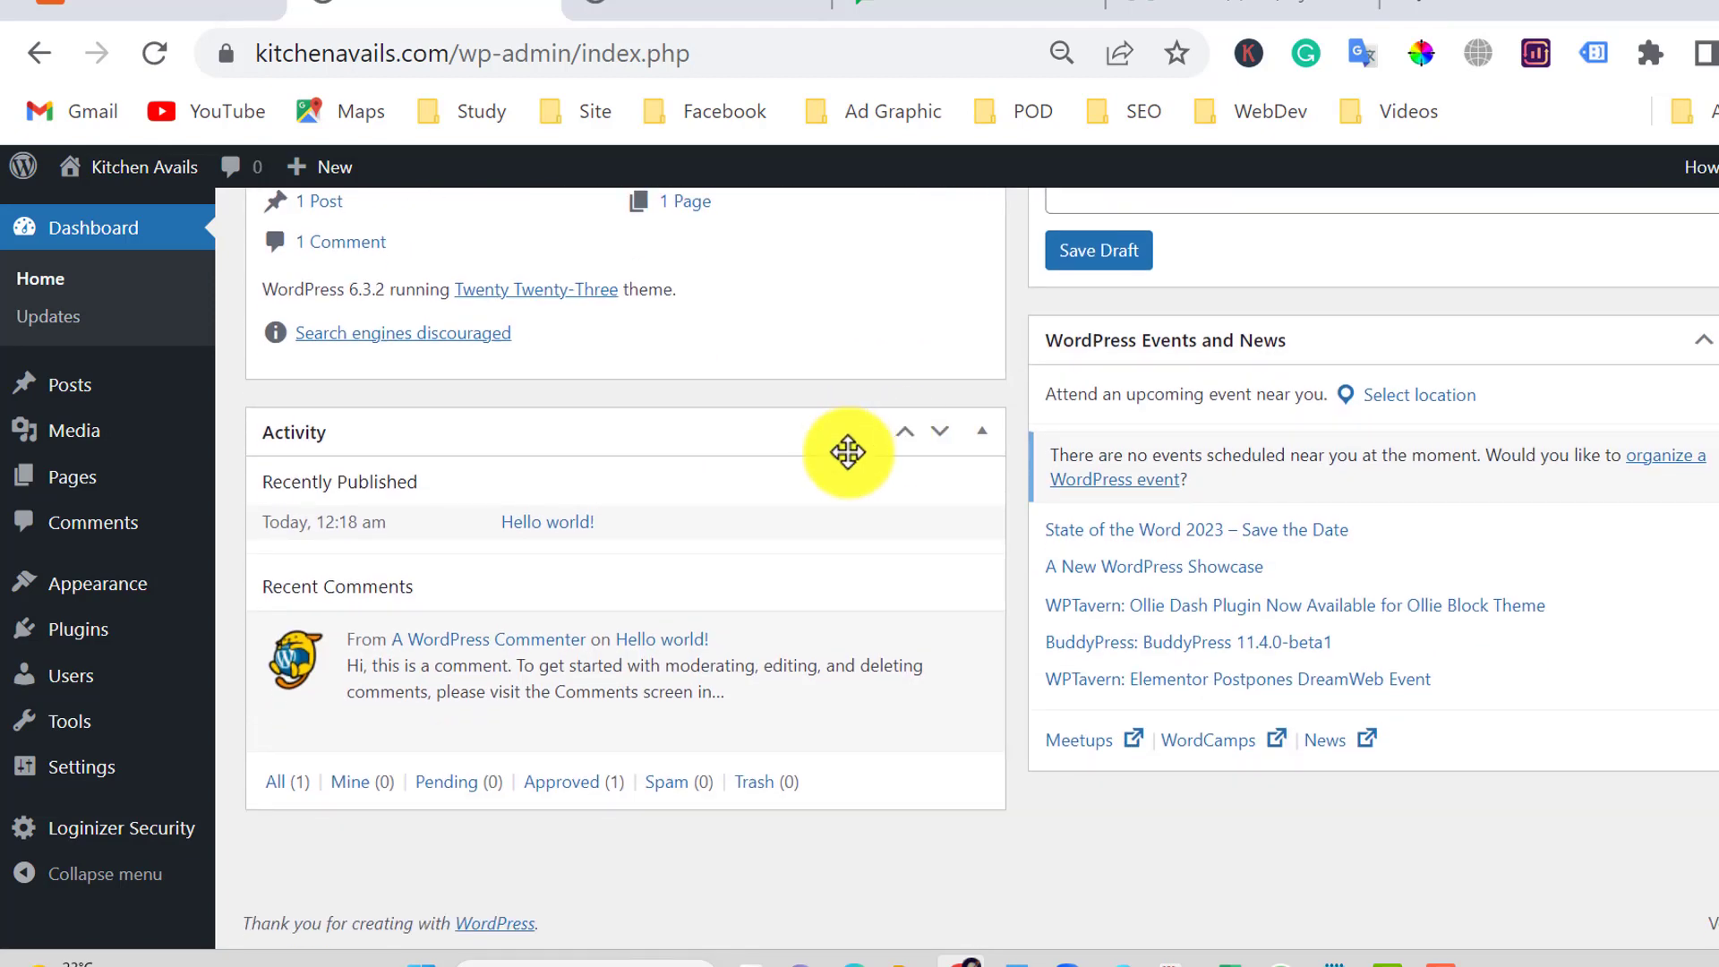
pyautogui.scroll(4, 847, 452)
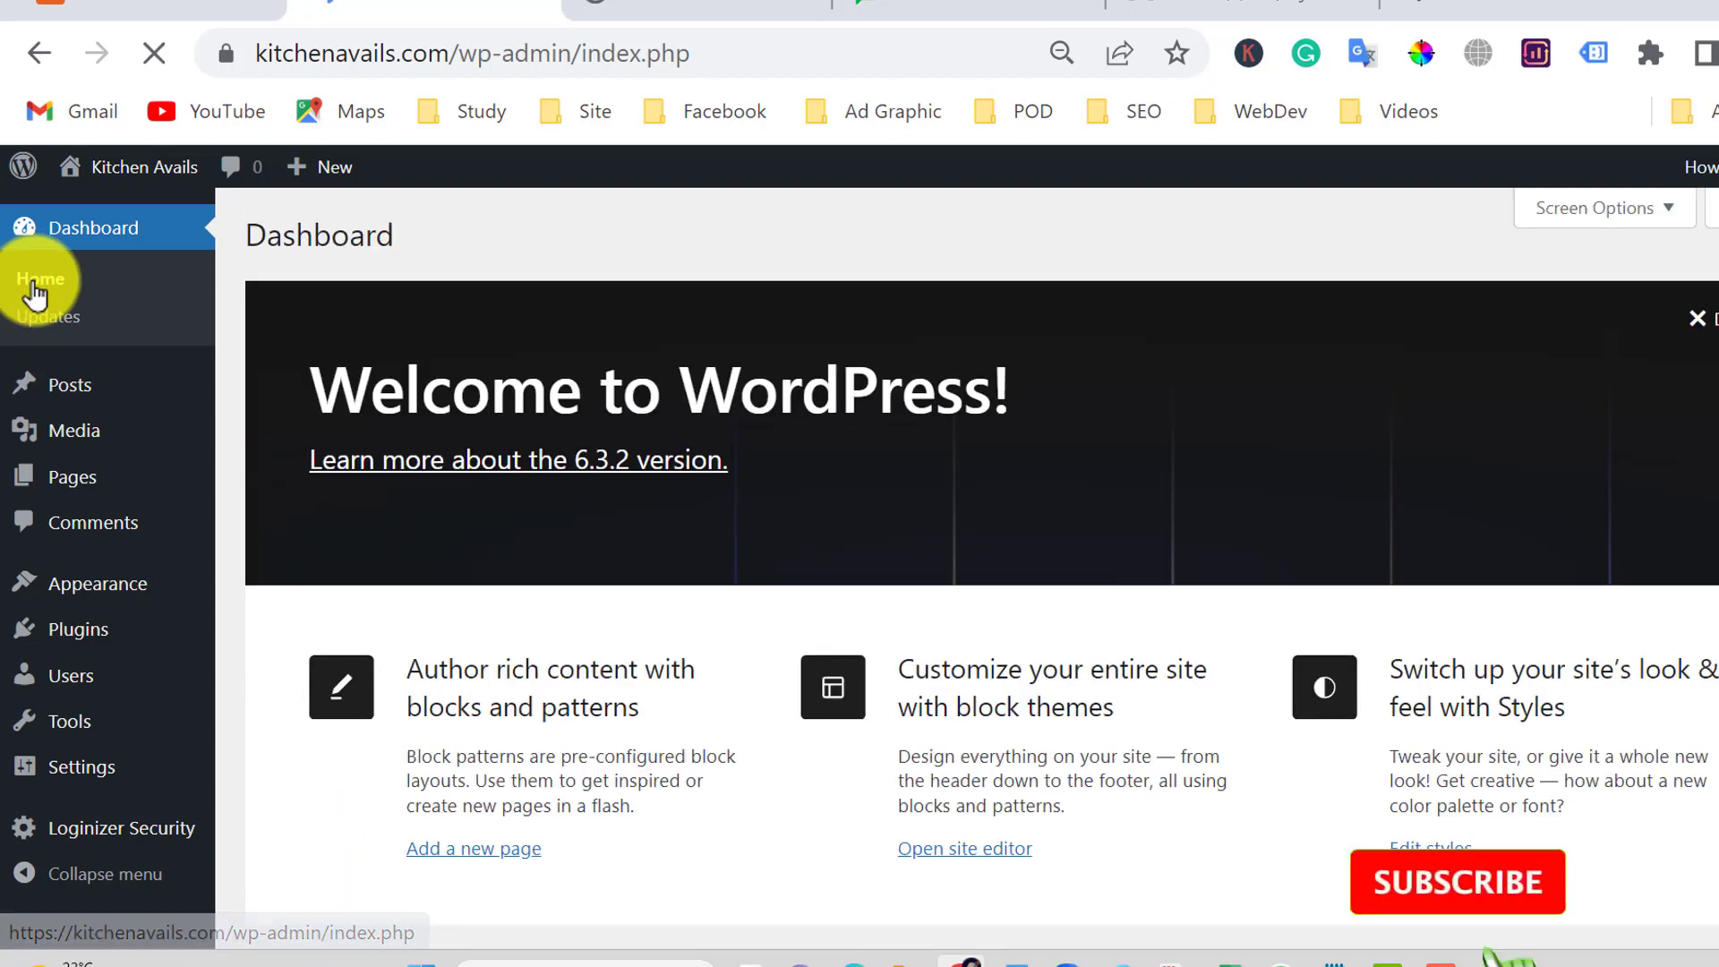
# - Check the WordPress Updates page and open the list of all posts to examine its columns
pyautogui.scroll(-10, 625, 515)
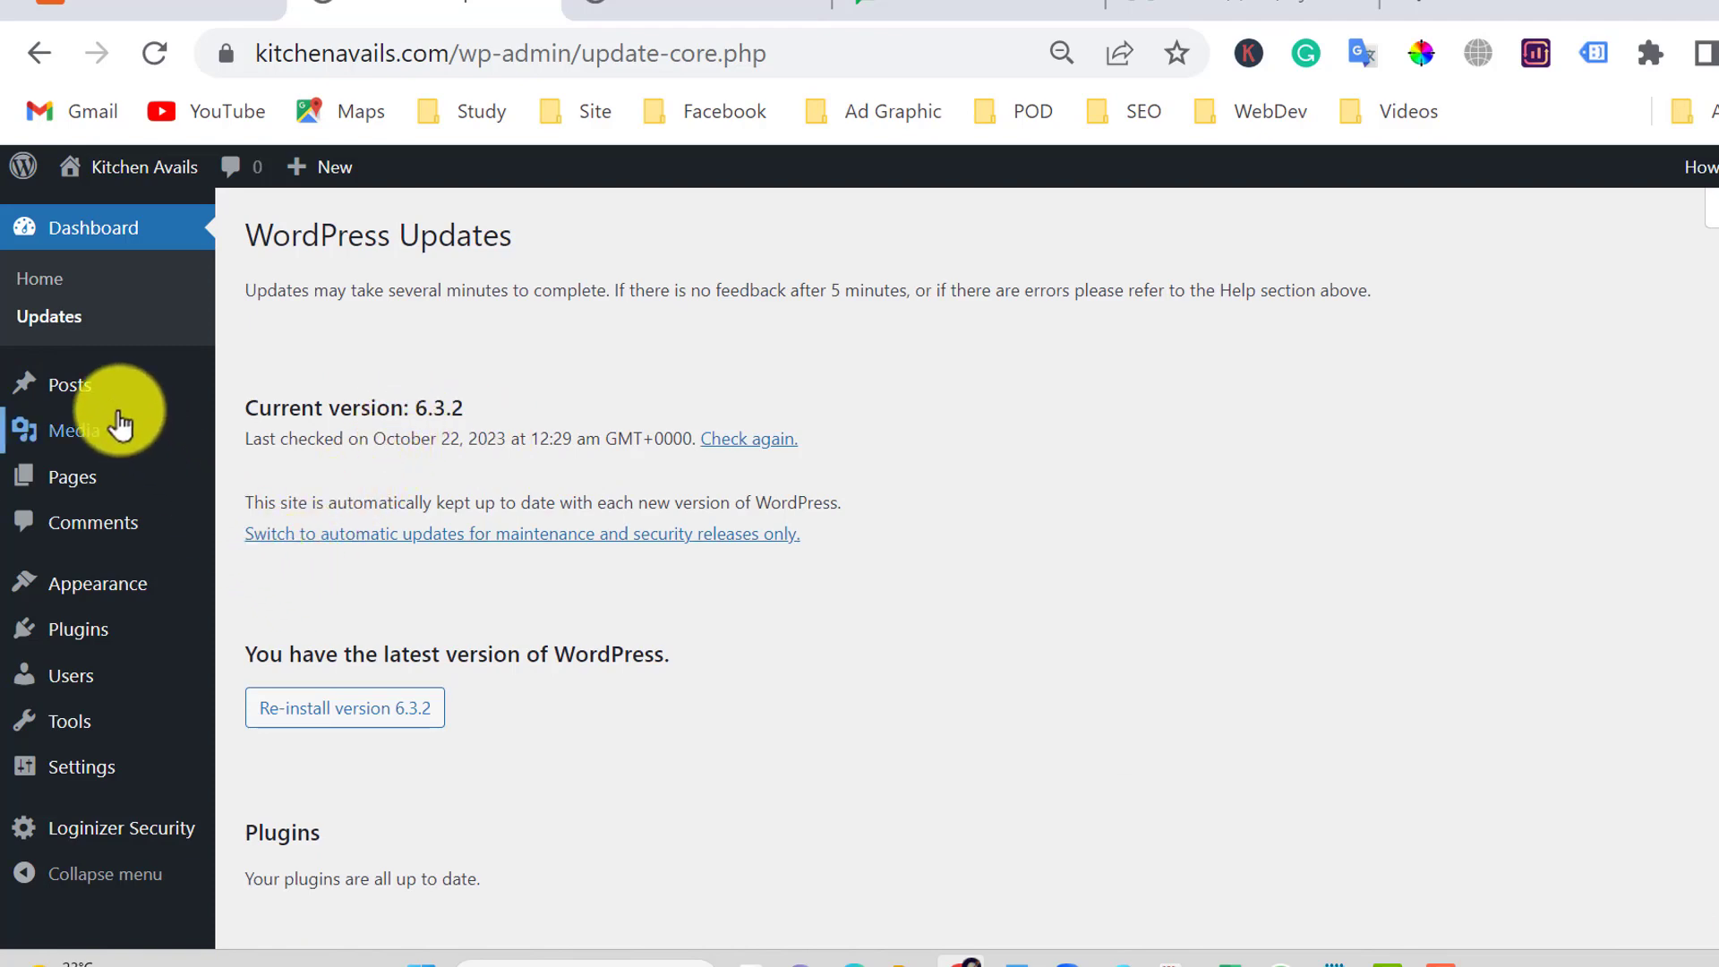
pyautogui.moveTo(79, 395)
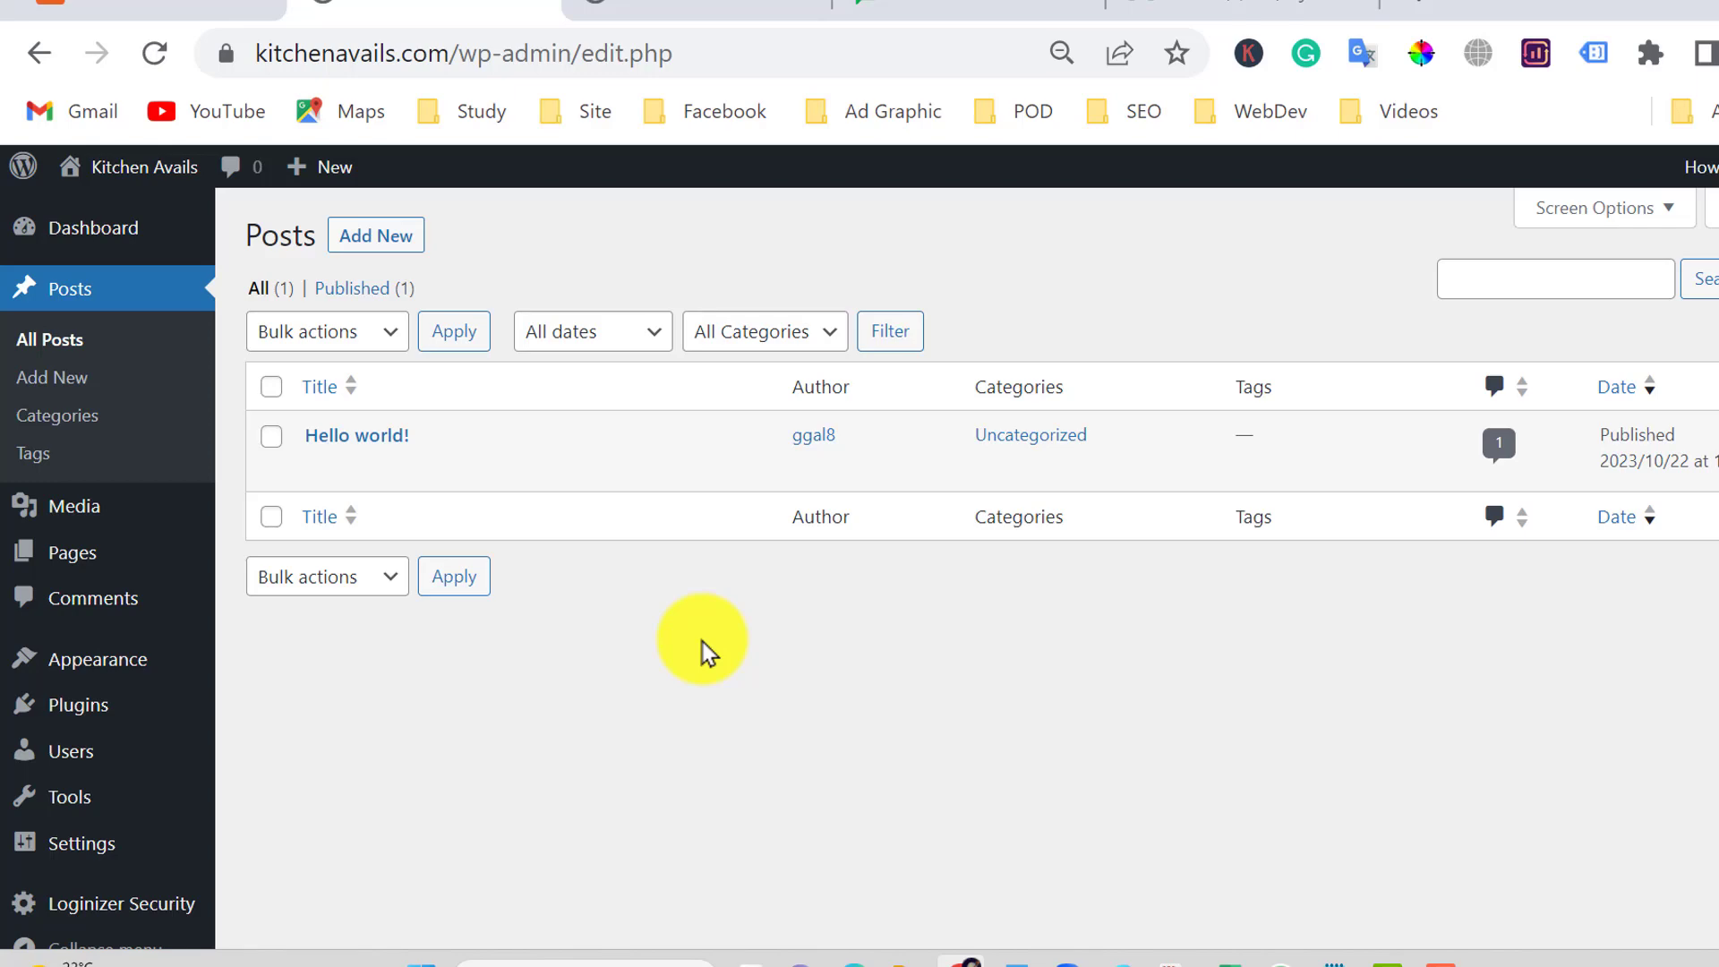
pyautogui.moveTo(970, 449)
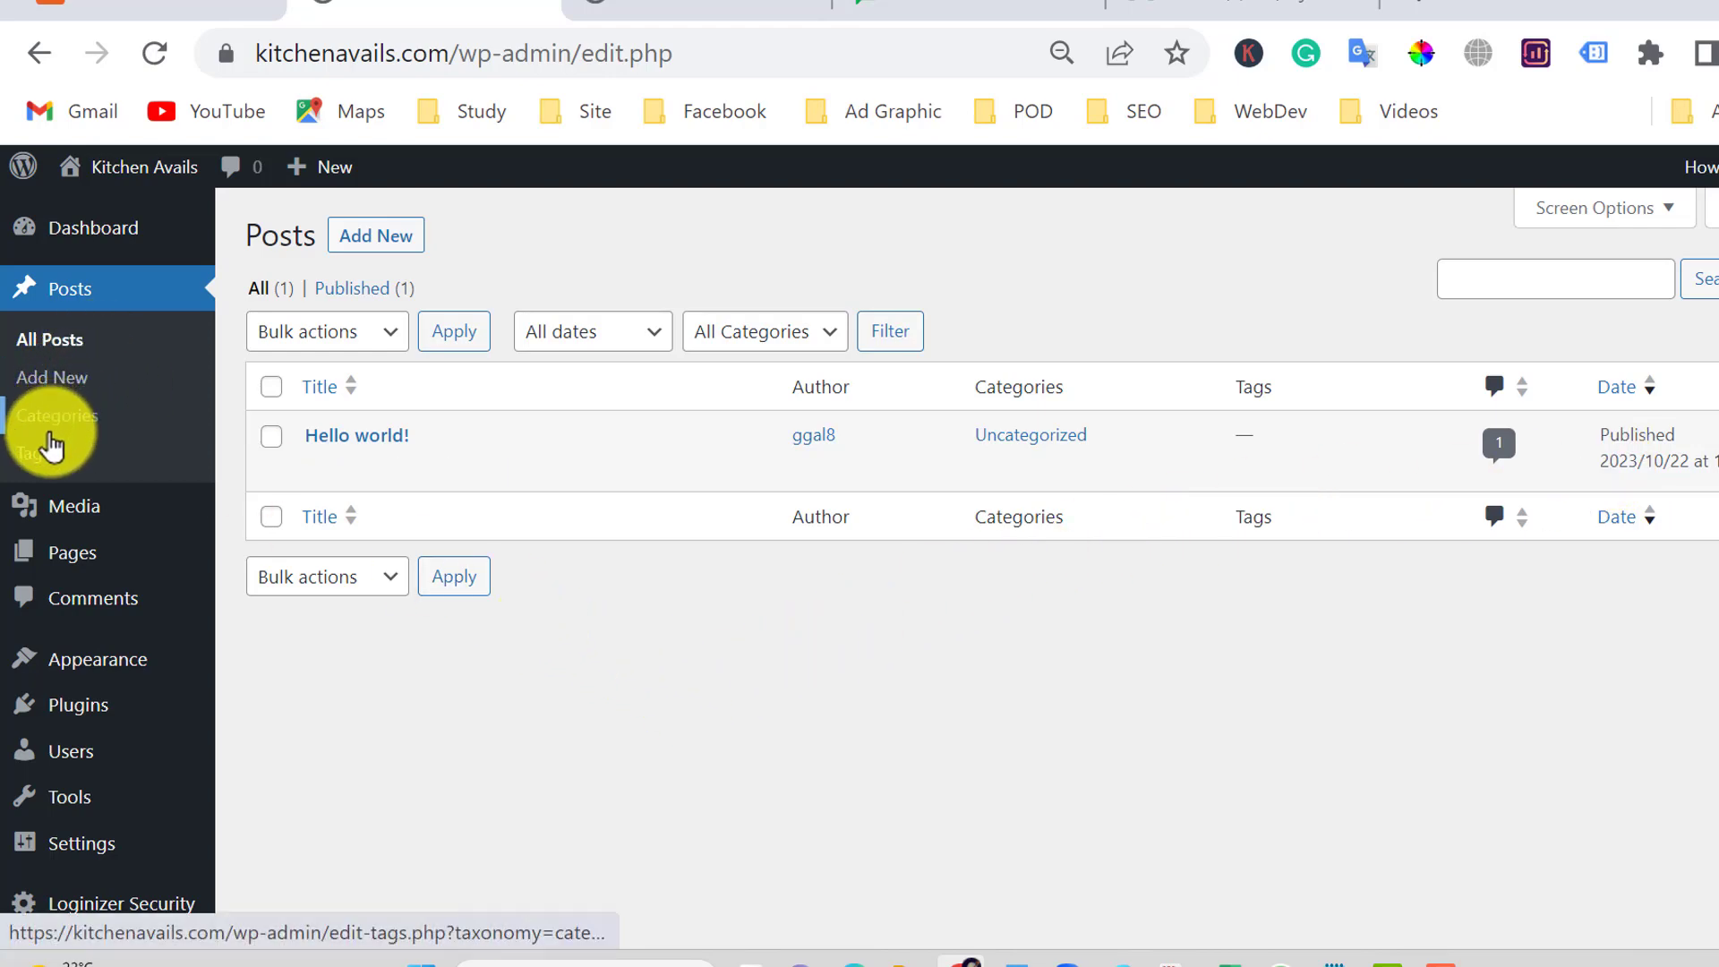
# - Look at the available options for media and pages in the WordPress admin
pyautogui.moveTo(62, 500)
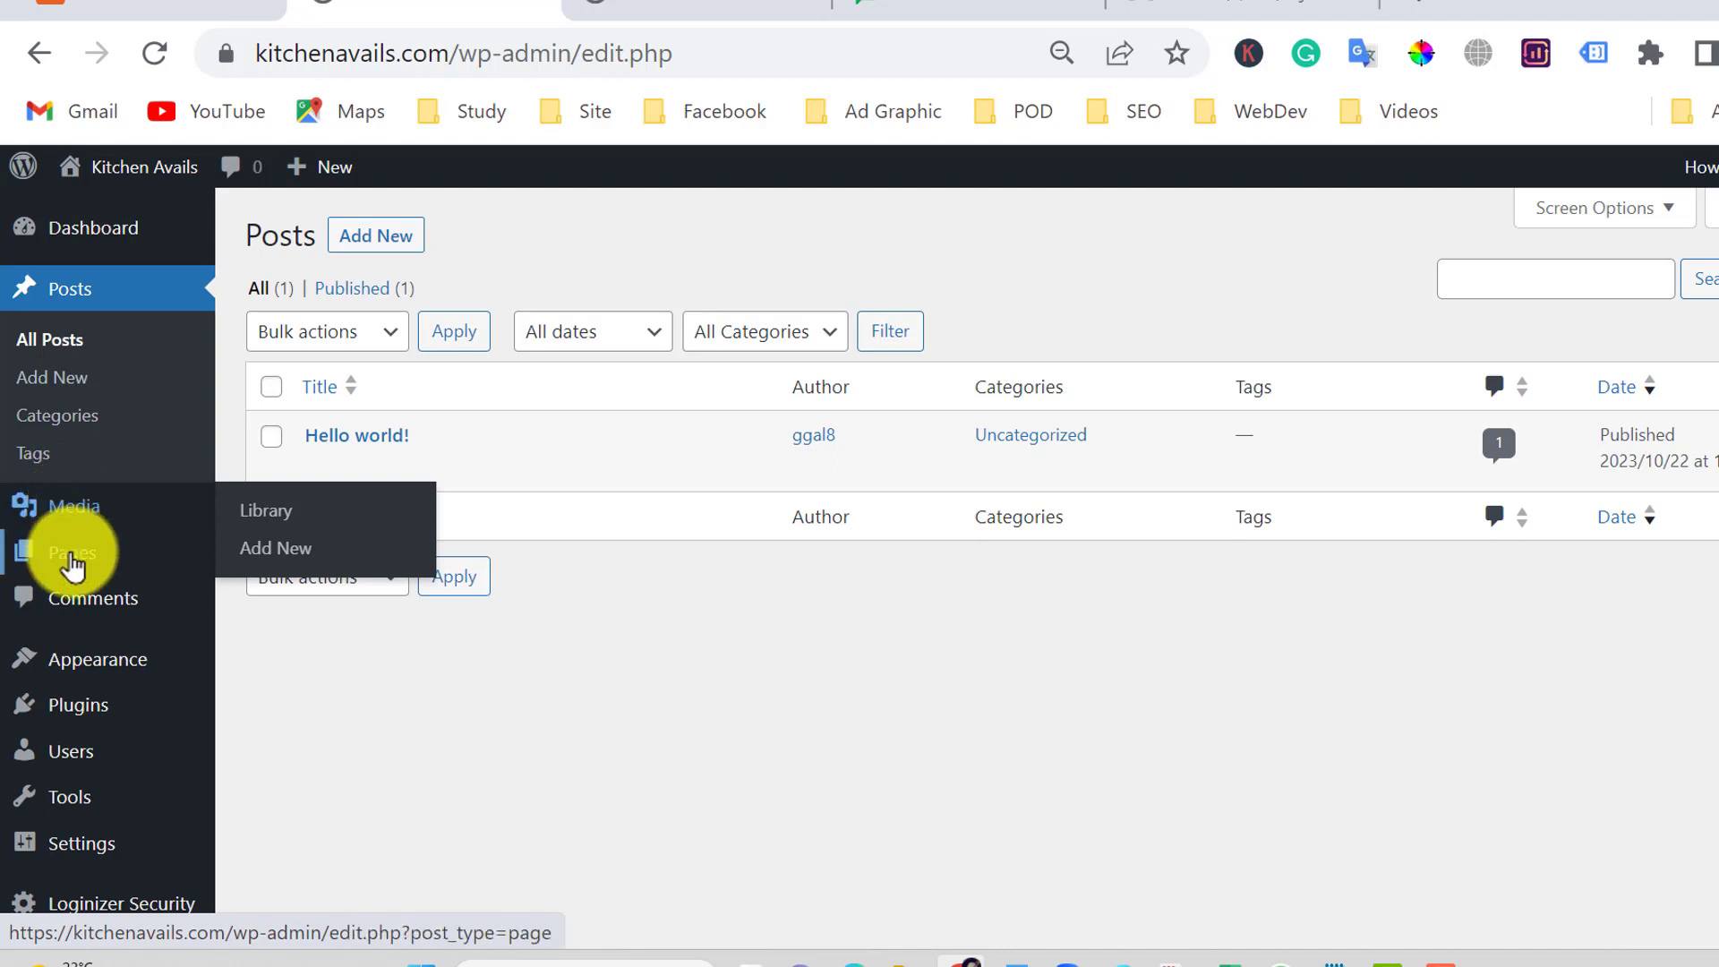
pyautogui.moveTo(74, 566)
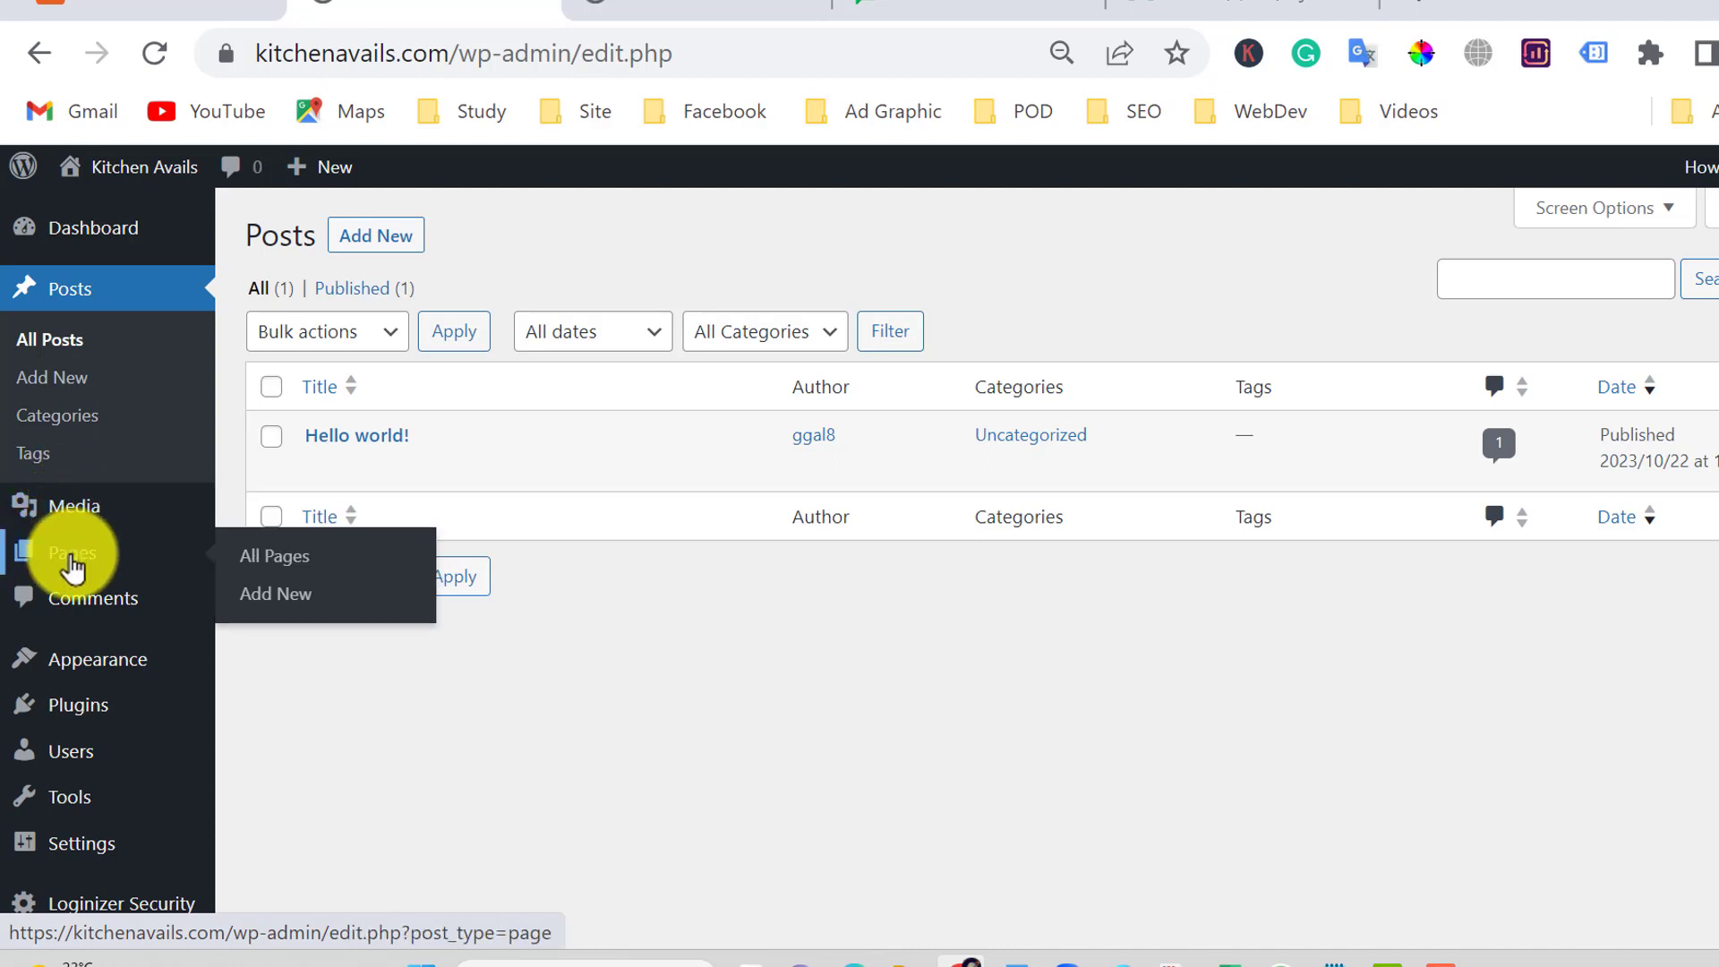